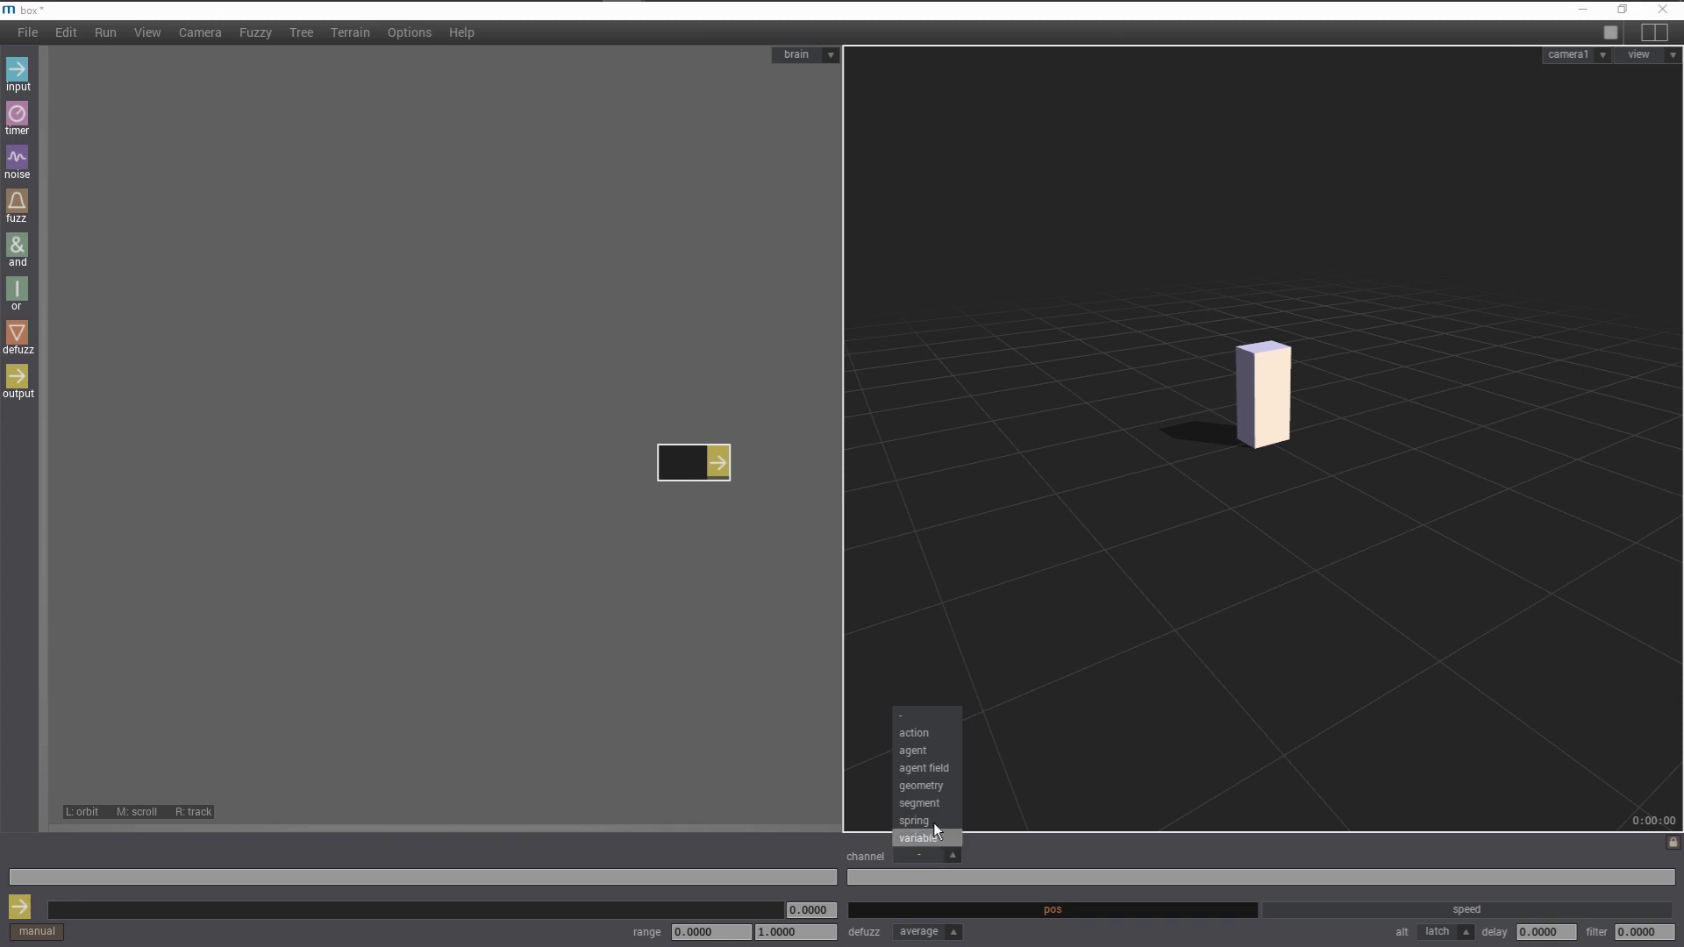
Assign the agent tz channel to the output node and run the simulation with its value at 1.
left_click(929, 752)
left_click(1049, 856)
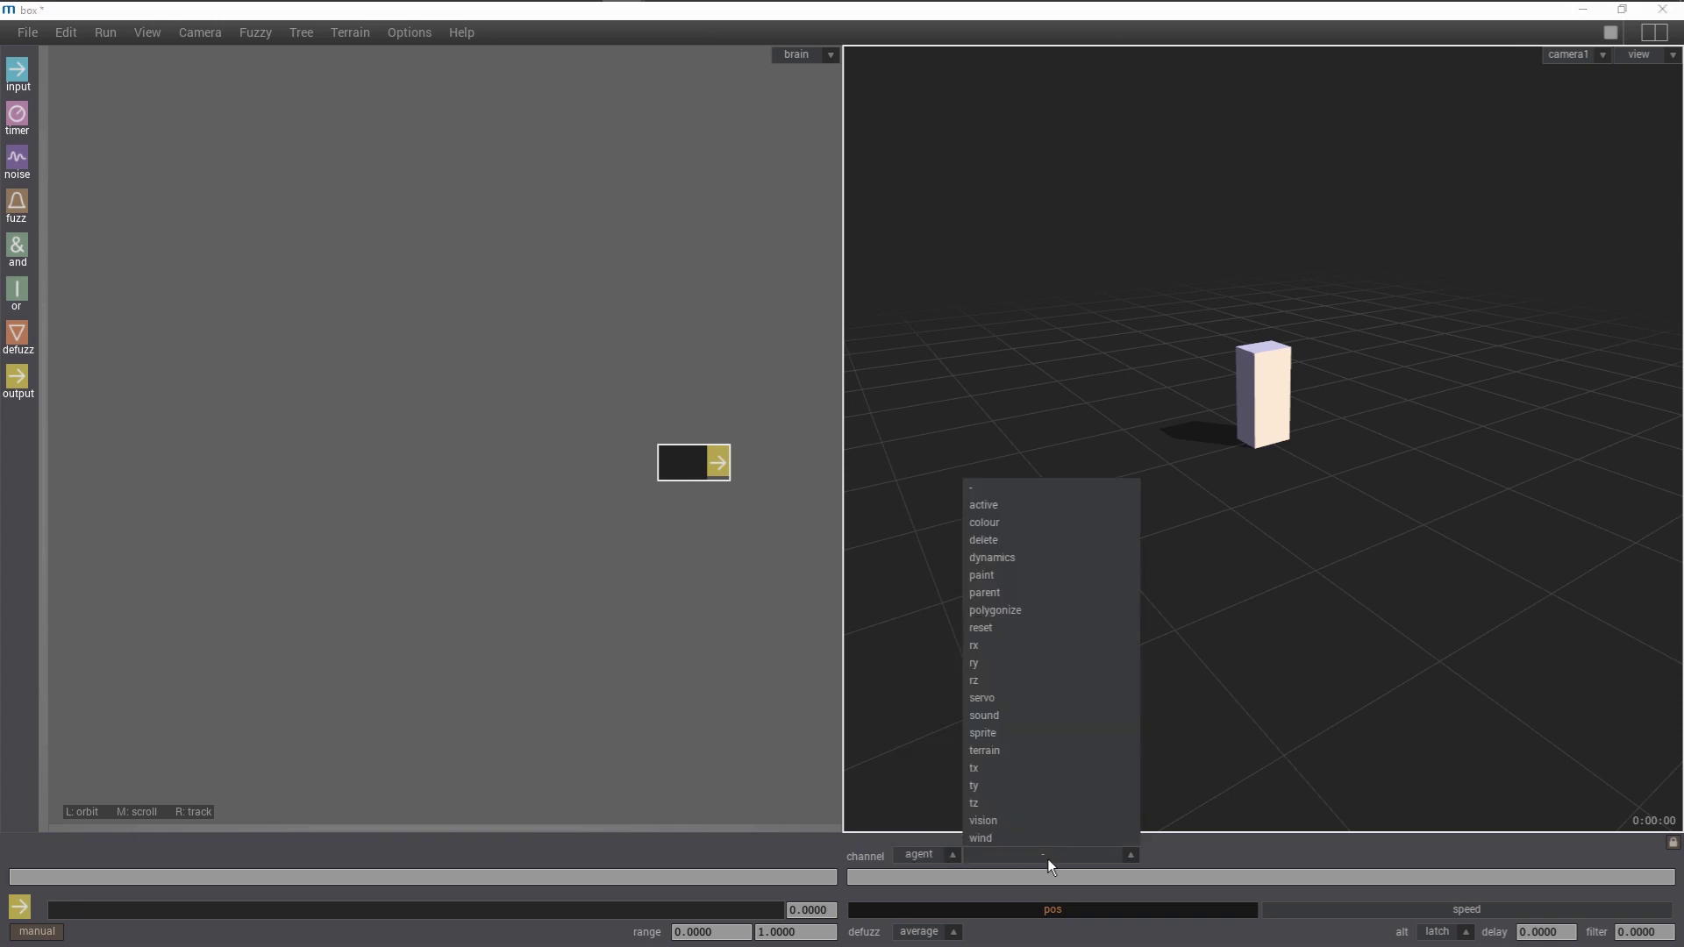
left_click(1009, 807)
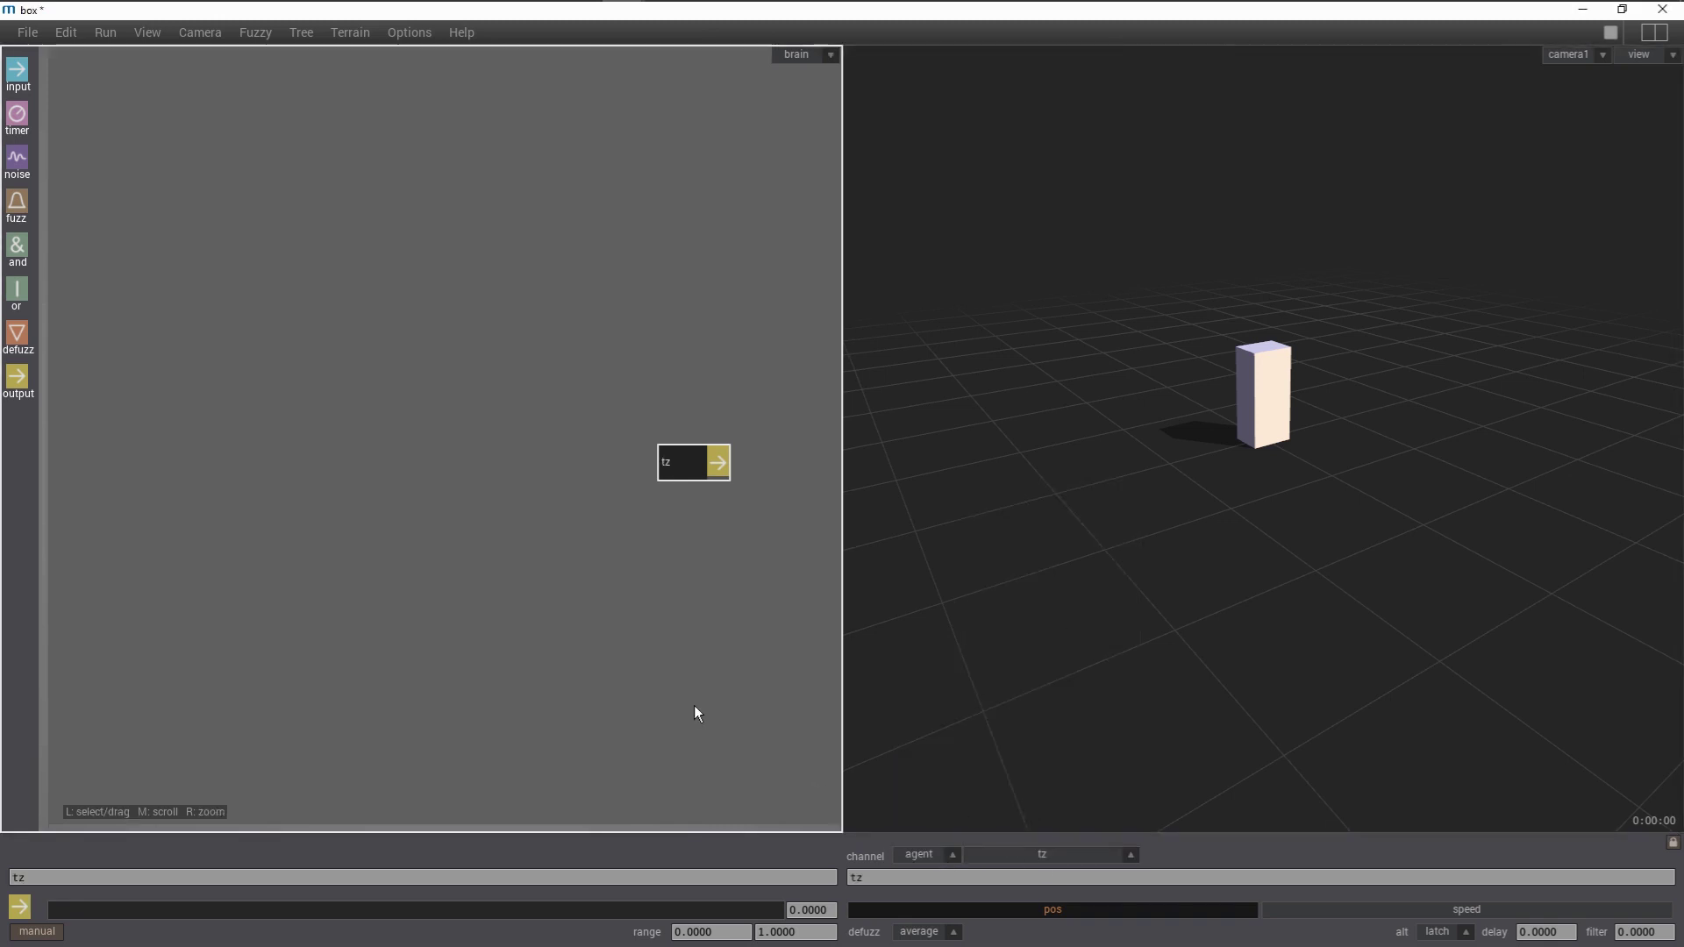
left_click(695, 909)
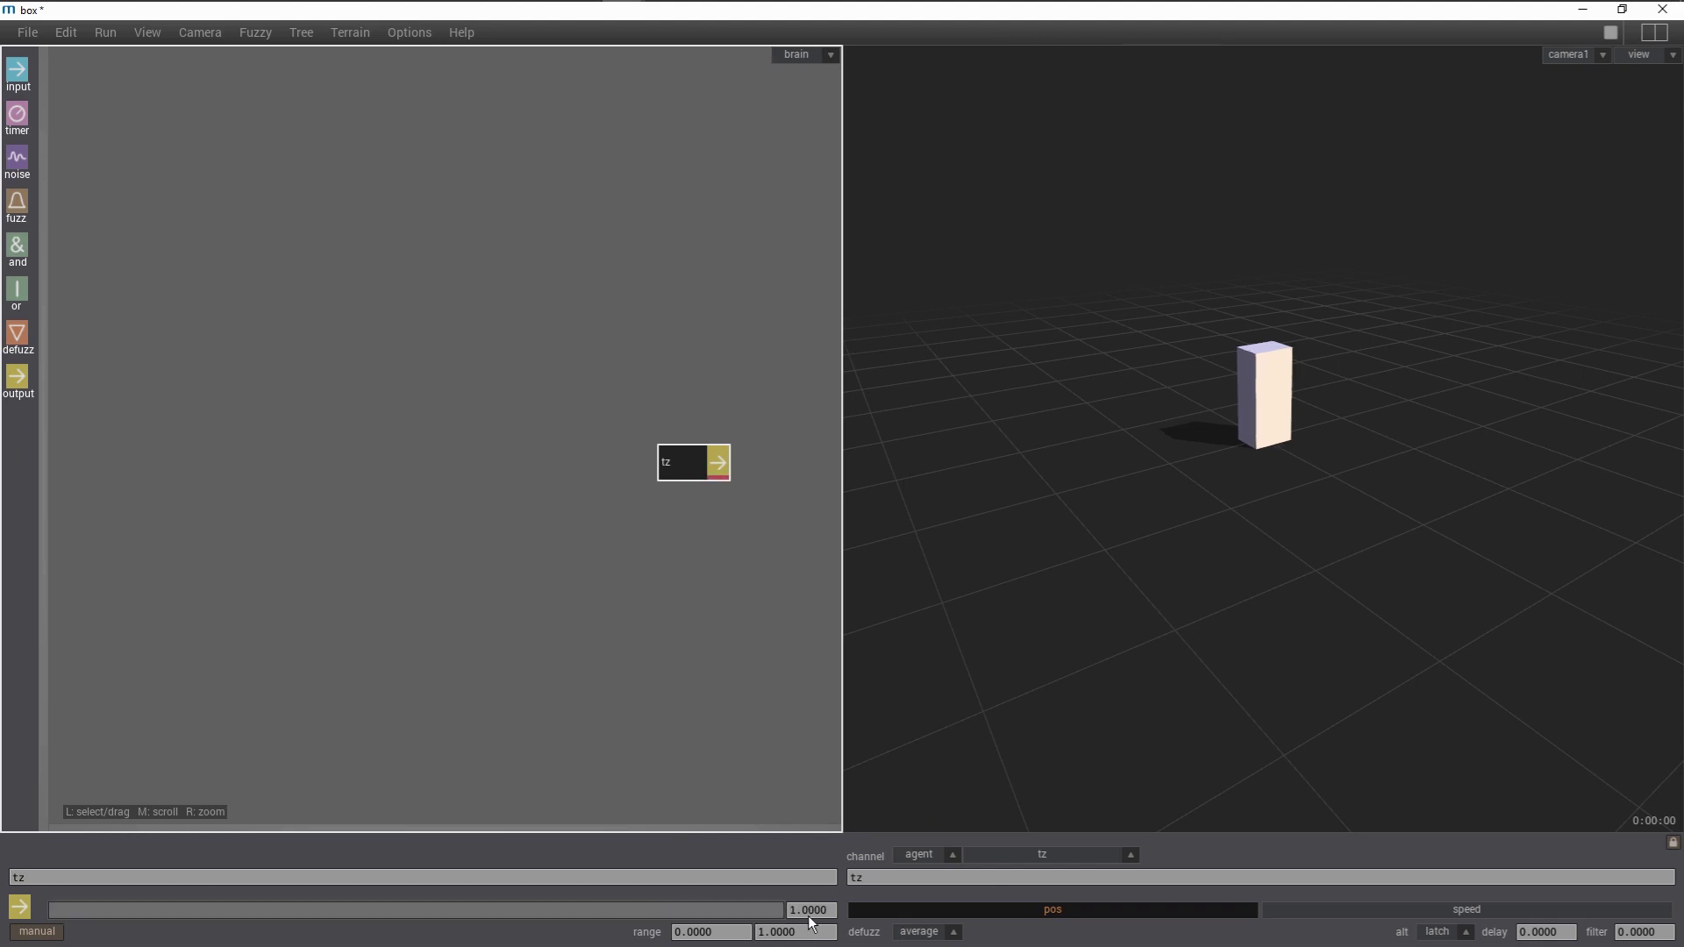
key("space")
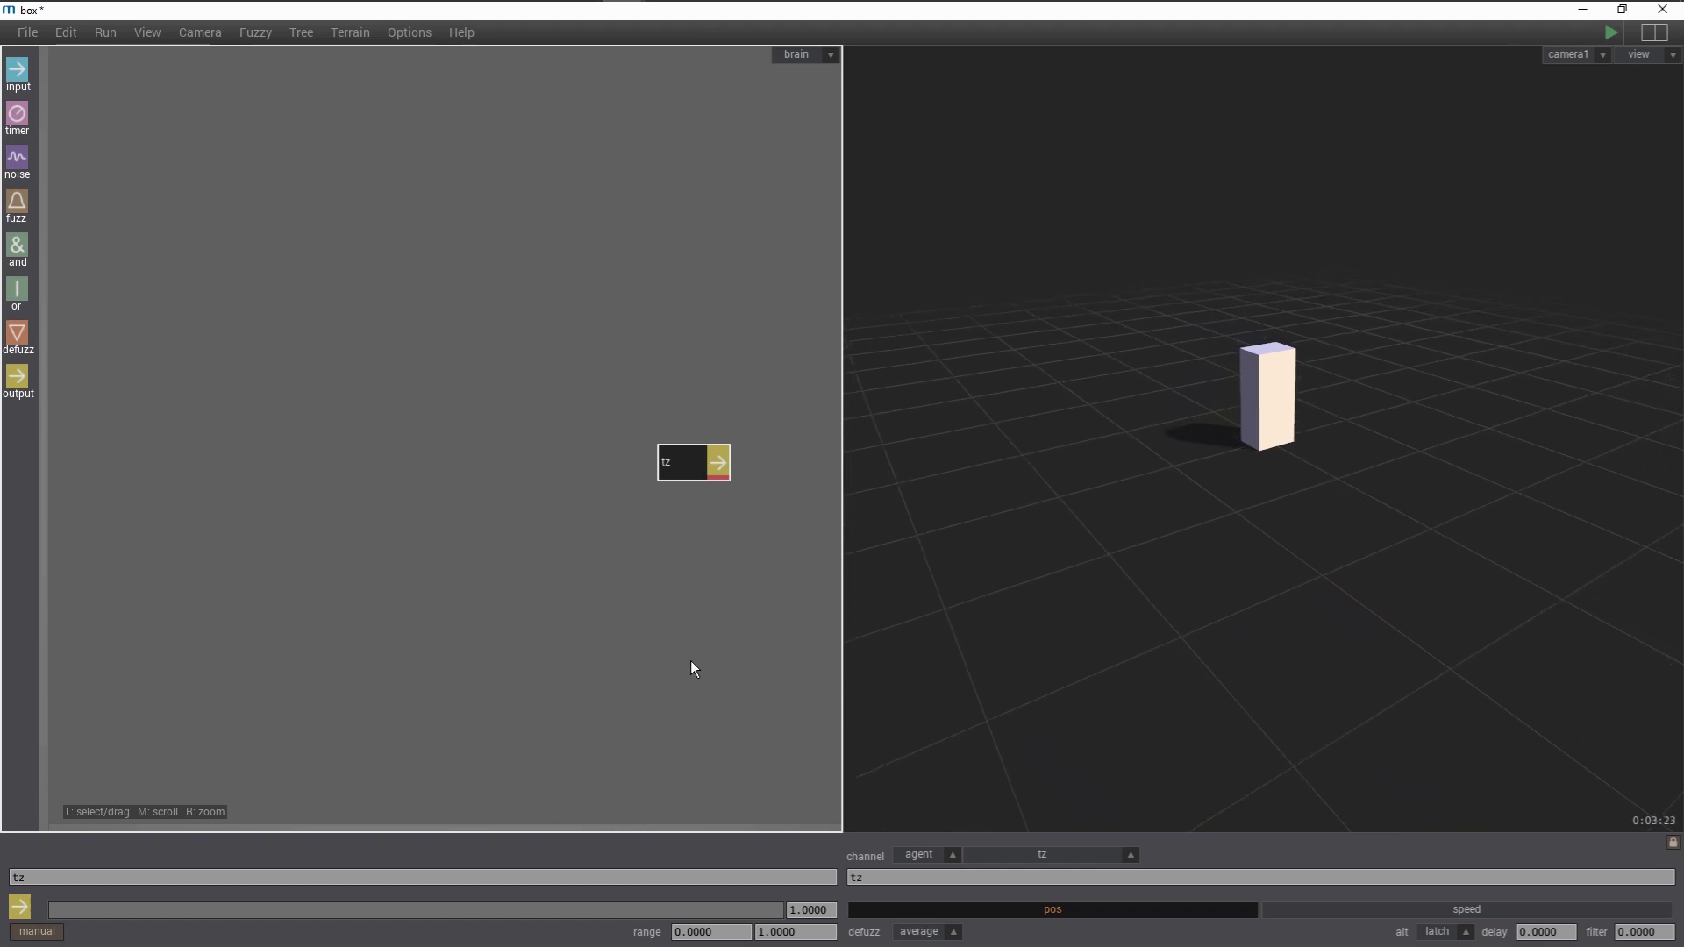
Set the upper limit of the tz output's range to 10.
left_click(768, 931)
type("0")
key("Return")
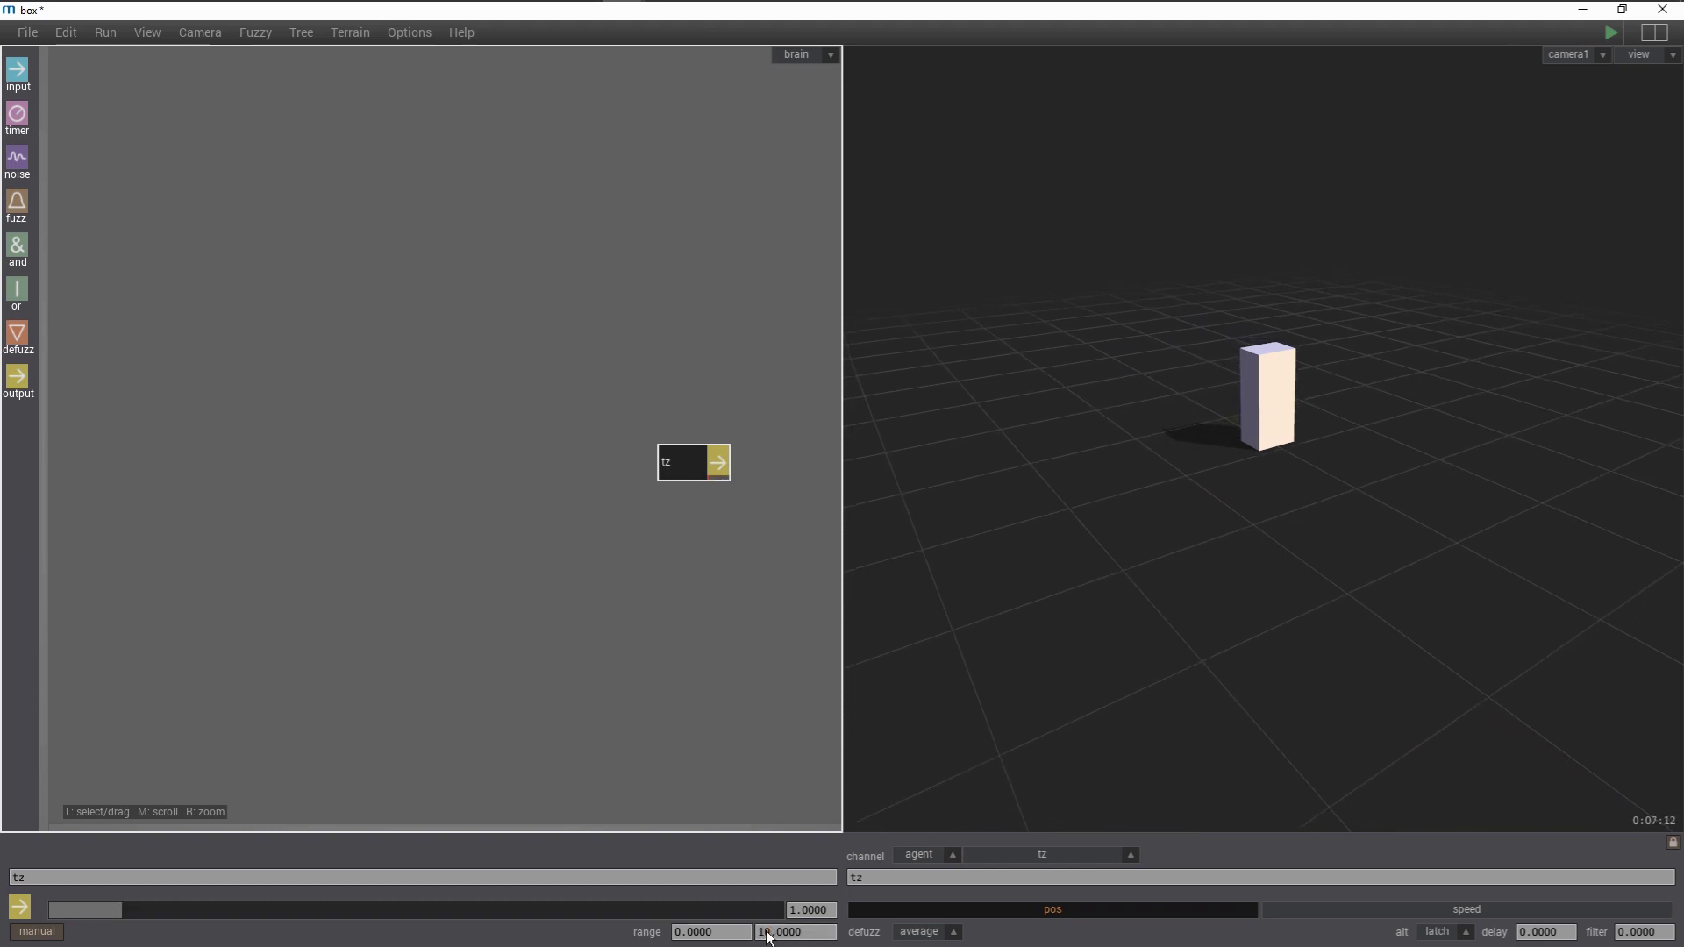
Raise the tz output value to 10 while the simulation runs, and stop and reset the simulation.
left_click(639, 911)
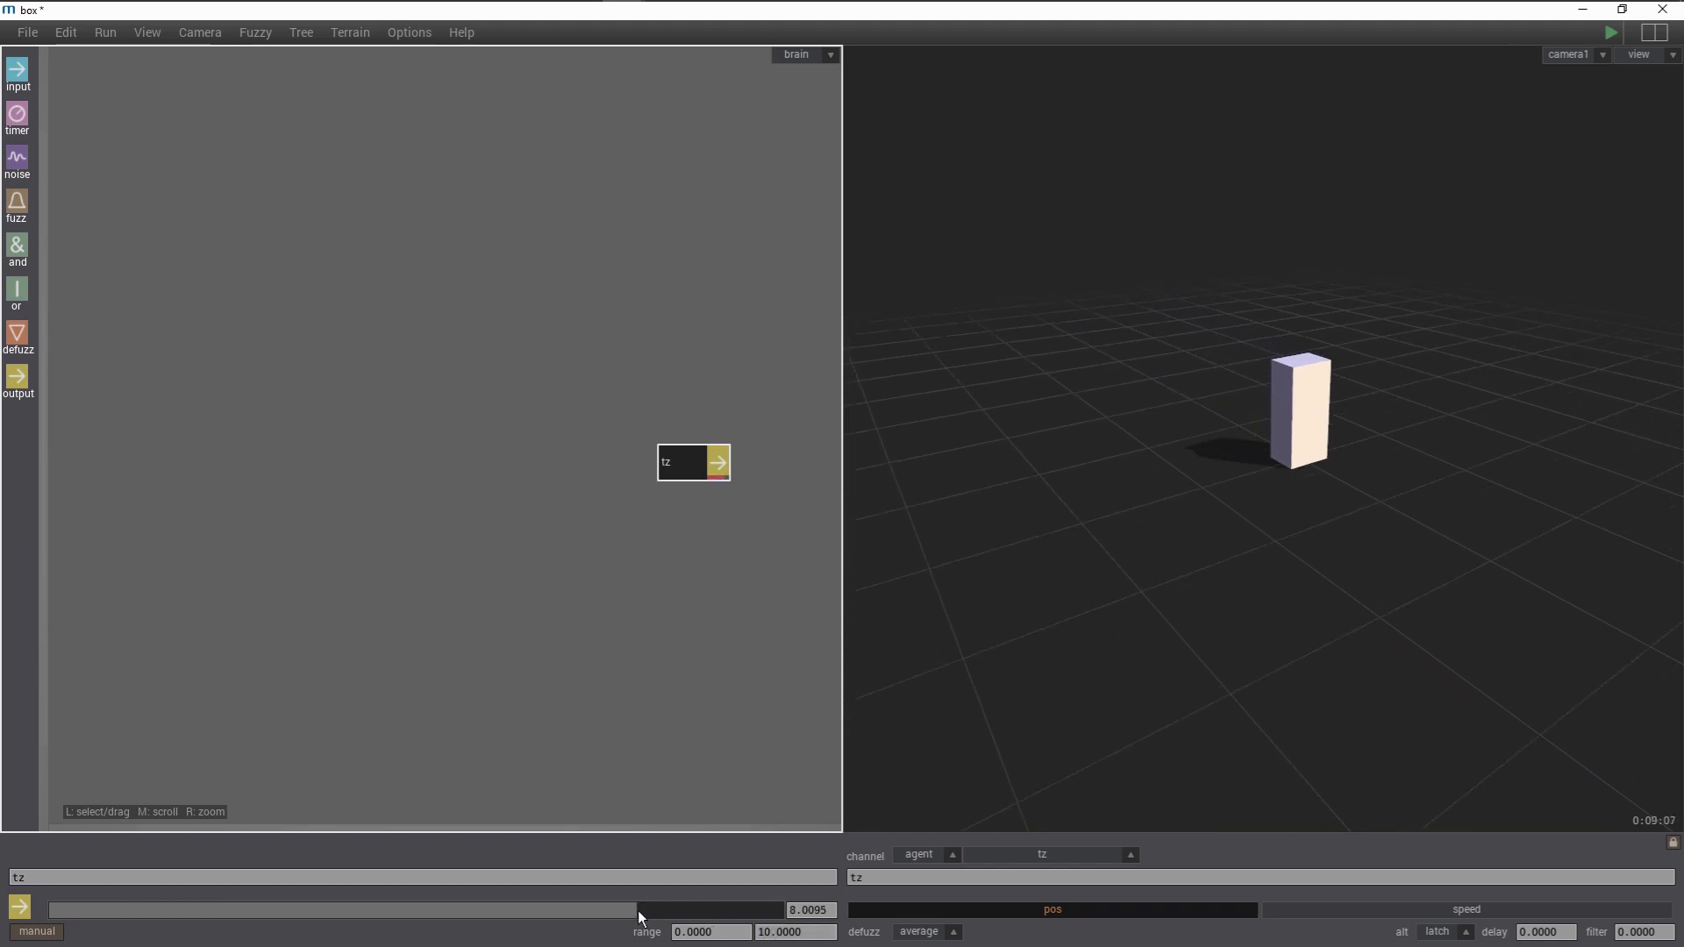
left_click_drag(735, 915, 724, 804)
key("space")
key("Home")
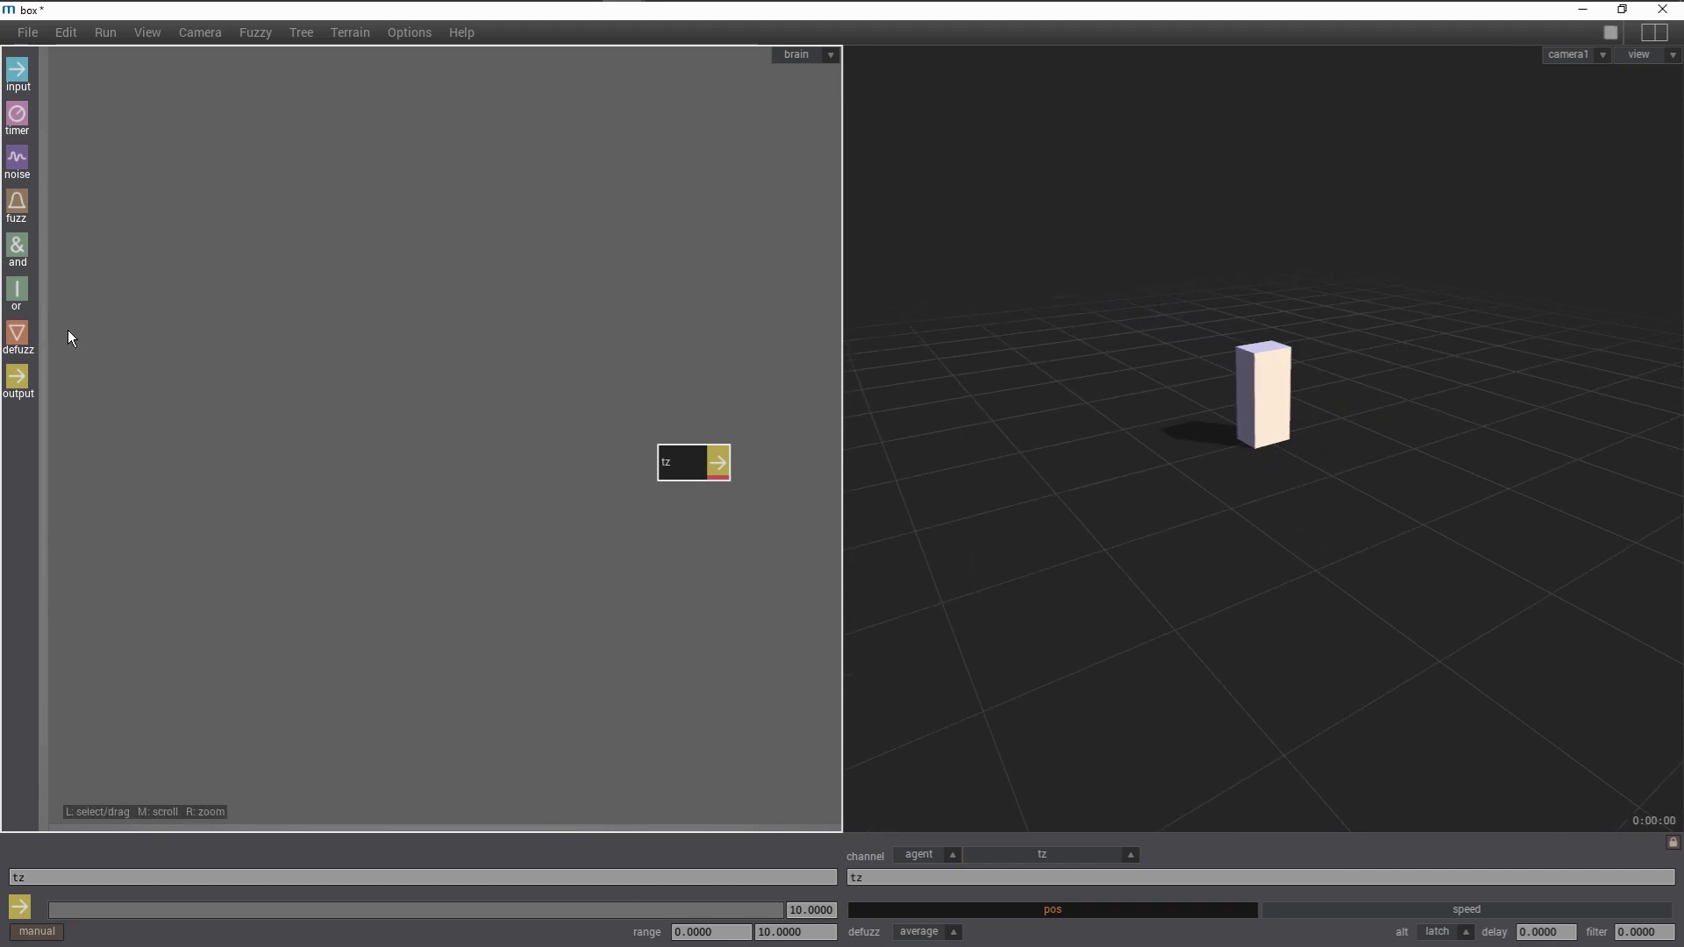
Add a defuzz node named "fast" before the tz output and connect it to tz.
left_click_drag(376, 427, 566, 437)
left_click(548, 876)
key("BackSpace")
key("BackSpace")
key("BackSpace")
key("BackSpace")
key("BackSpace")
type("fast")
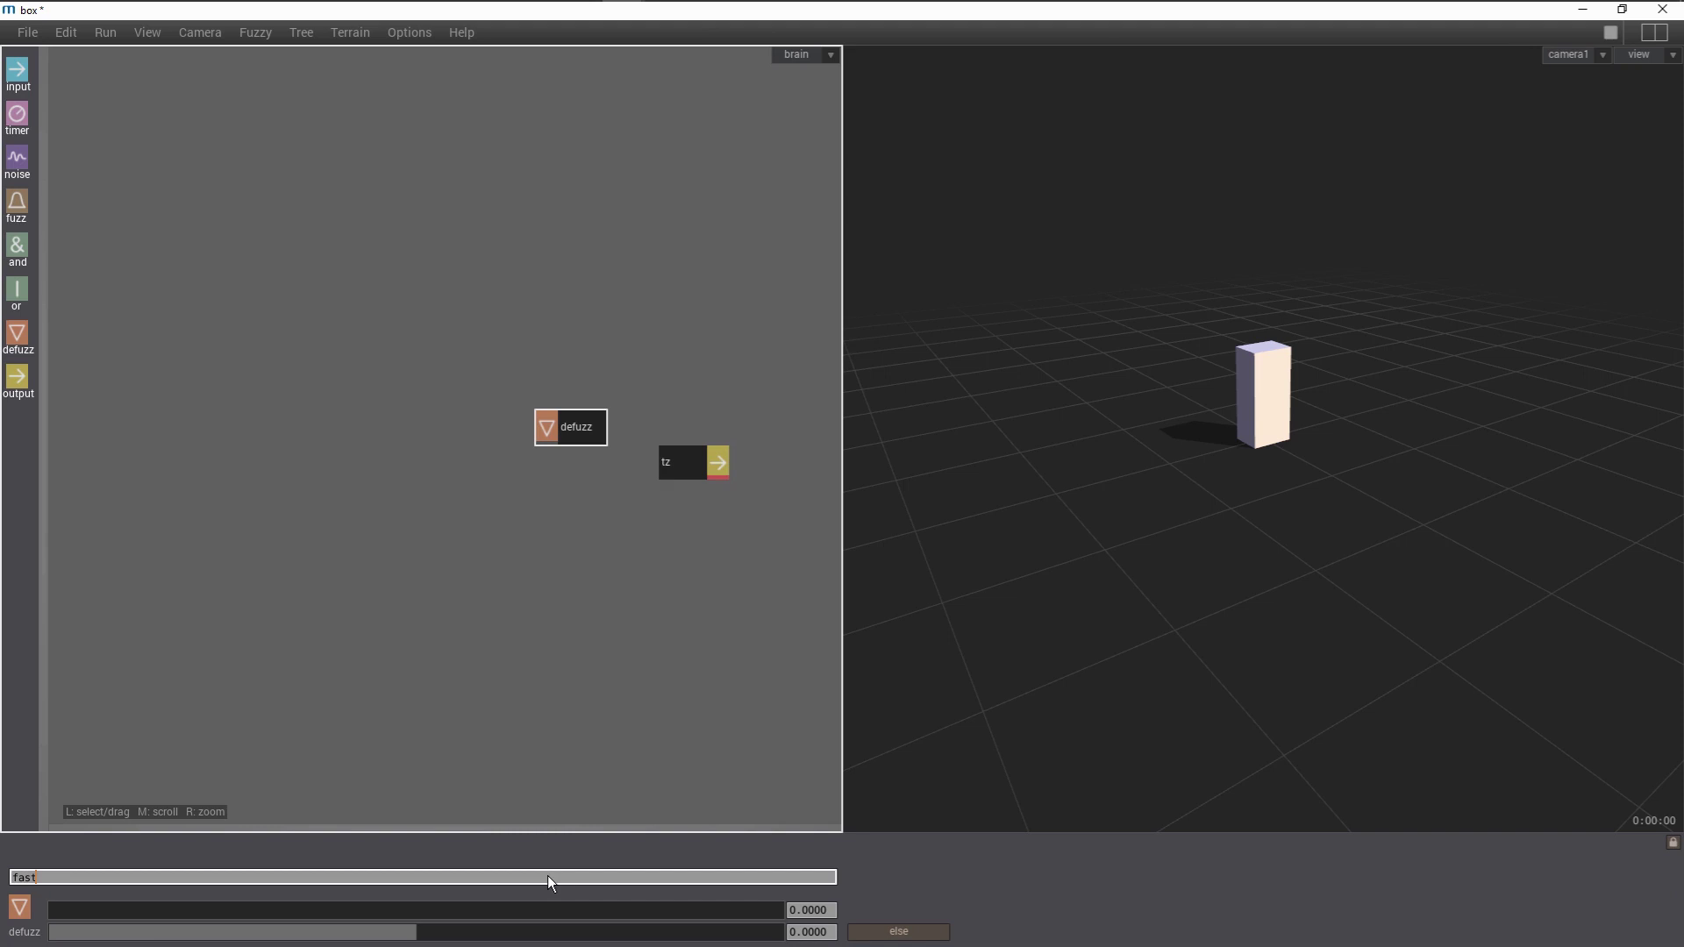
key("Return")
left_click_drag(579, 435, 672, 461)
Add a second defuzz node named "slow" below fast and connect it to the tz output.
left_click_drag(24, 340, 570, 496)
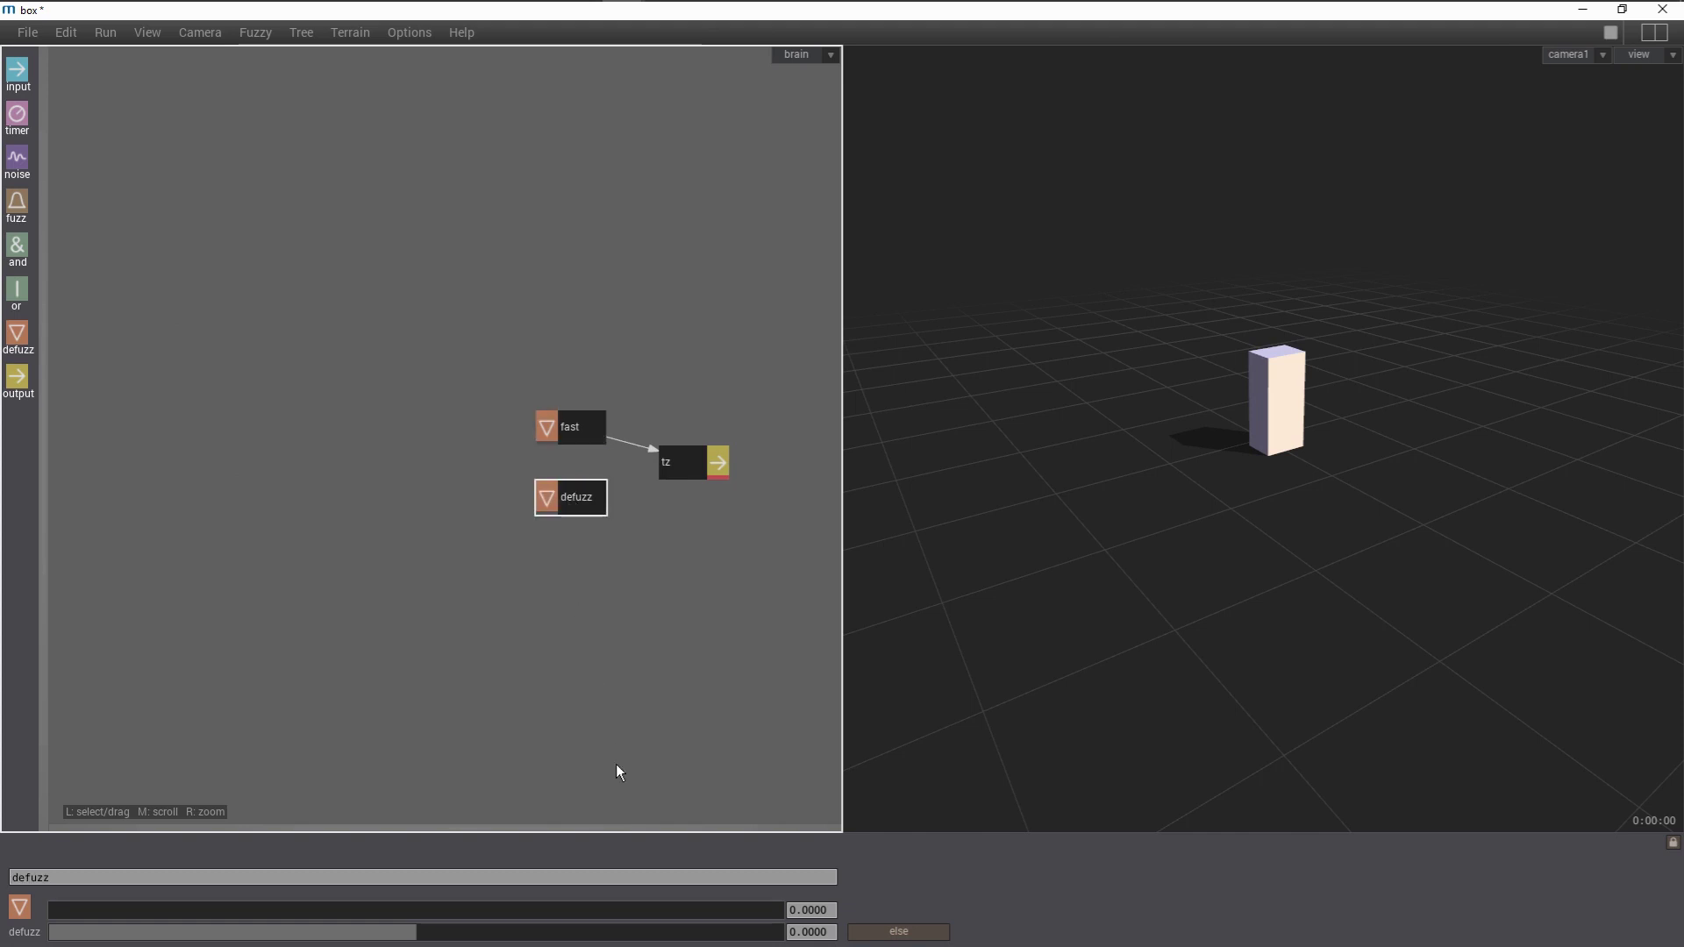
left_click(620, 874)
key("BackSpace")
key("BackSpace")
key("BackSpace")
key("BackSpace")
key("BackSpace")
type("slow")
key("Return")
left_click(684, 464)
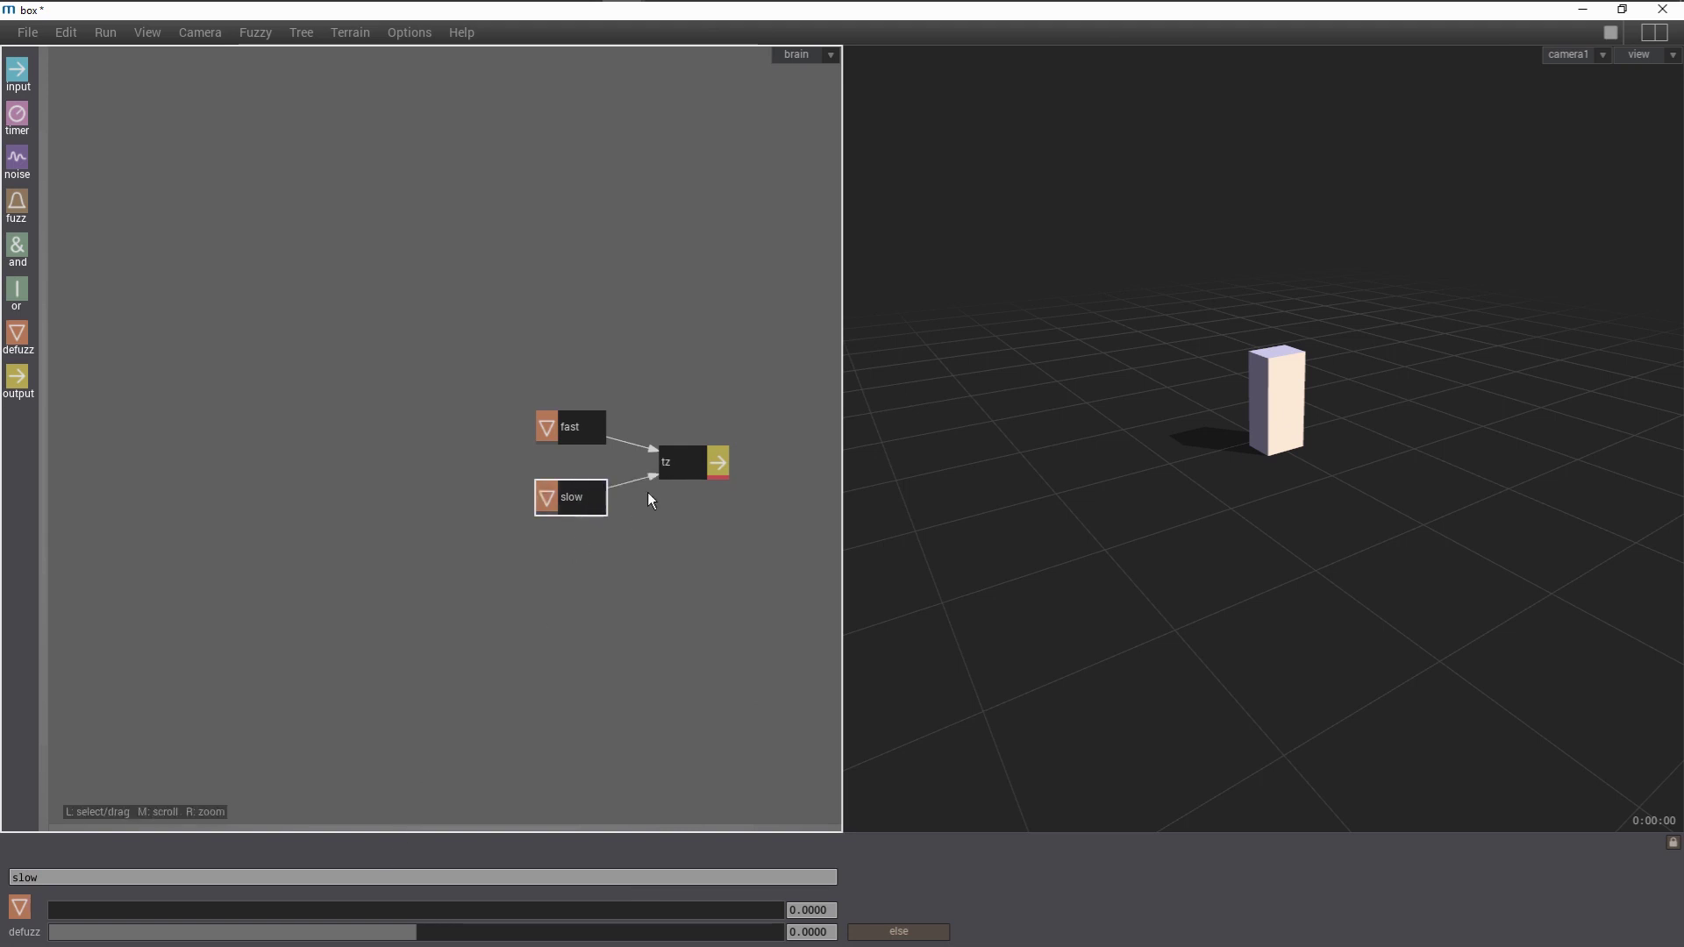
Set the defuzz value of the slow node to about 1.59 and that of the fast node to 10.
left_click(692, 455)
left_click(590, 511)
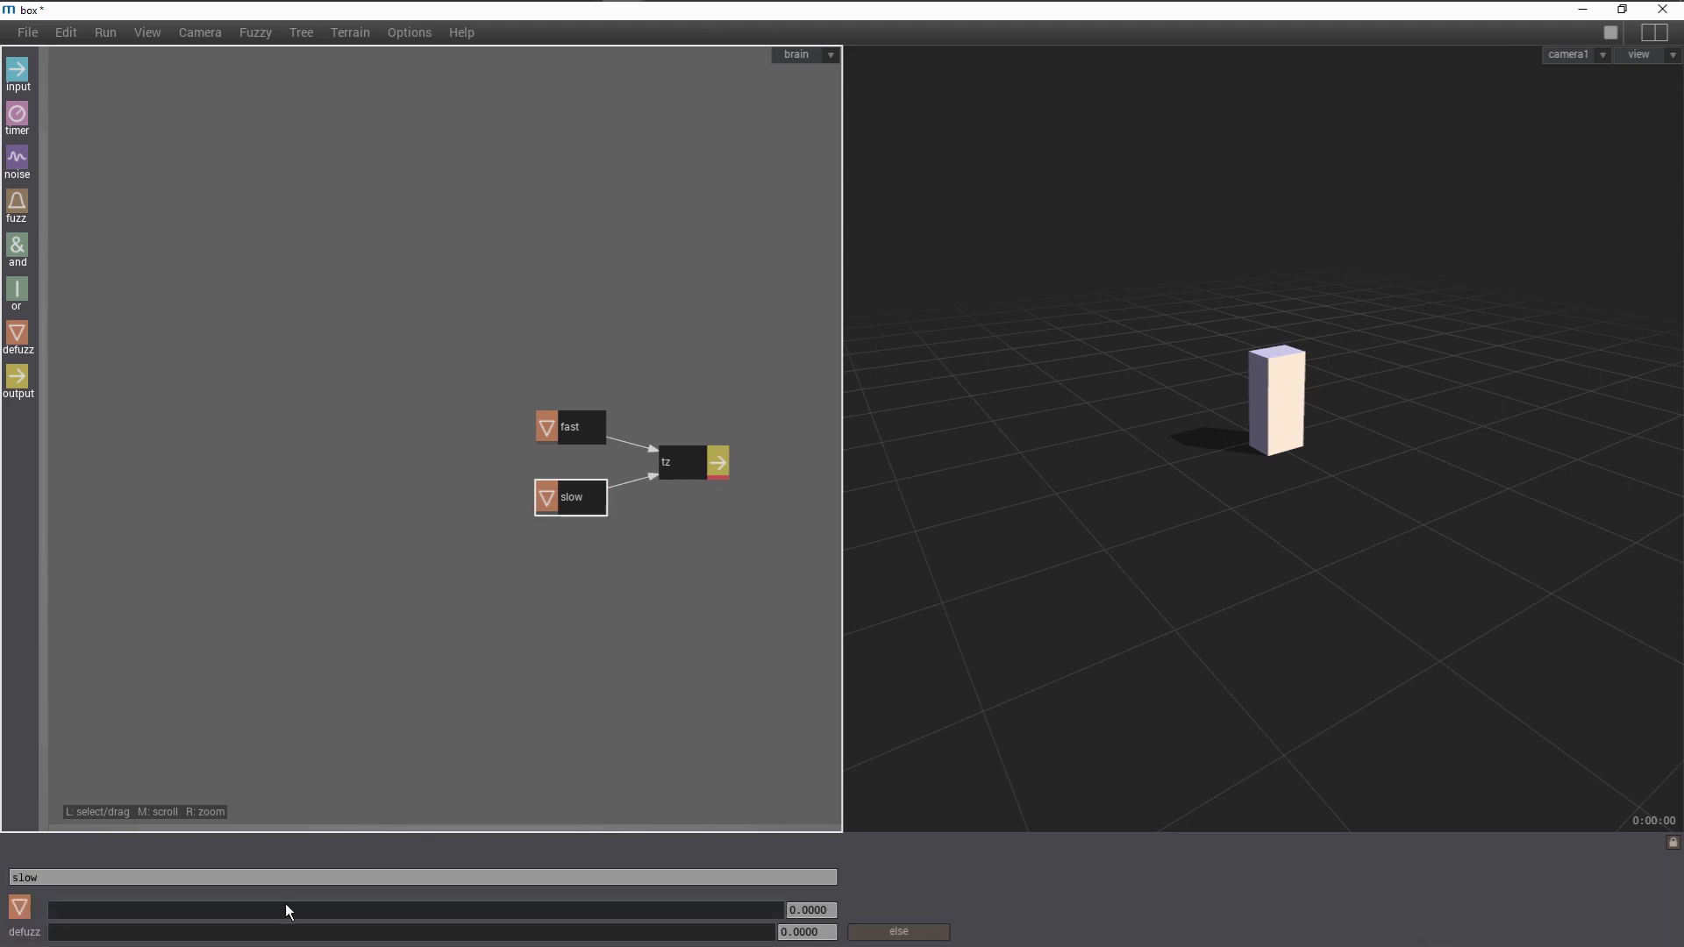
left_click_drag(196, 935, 163, 935)
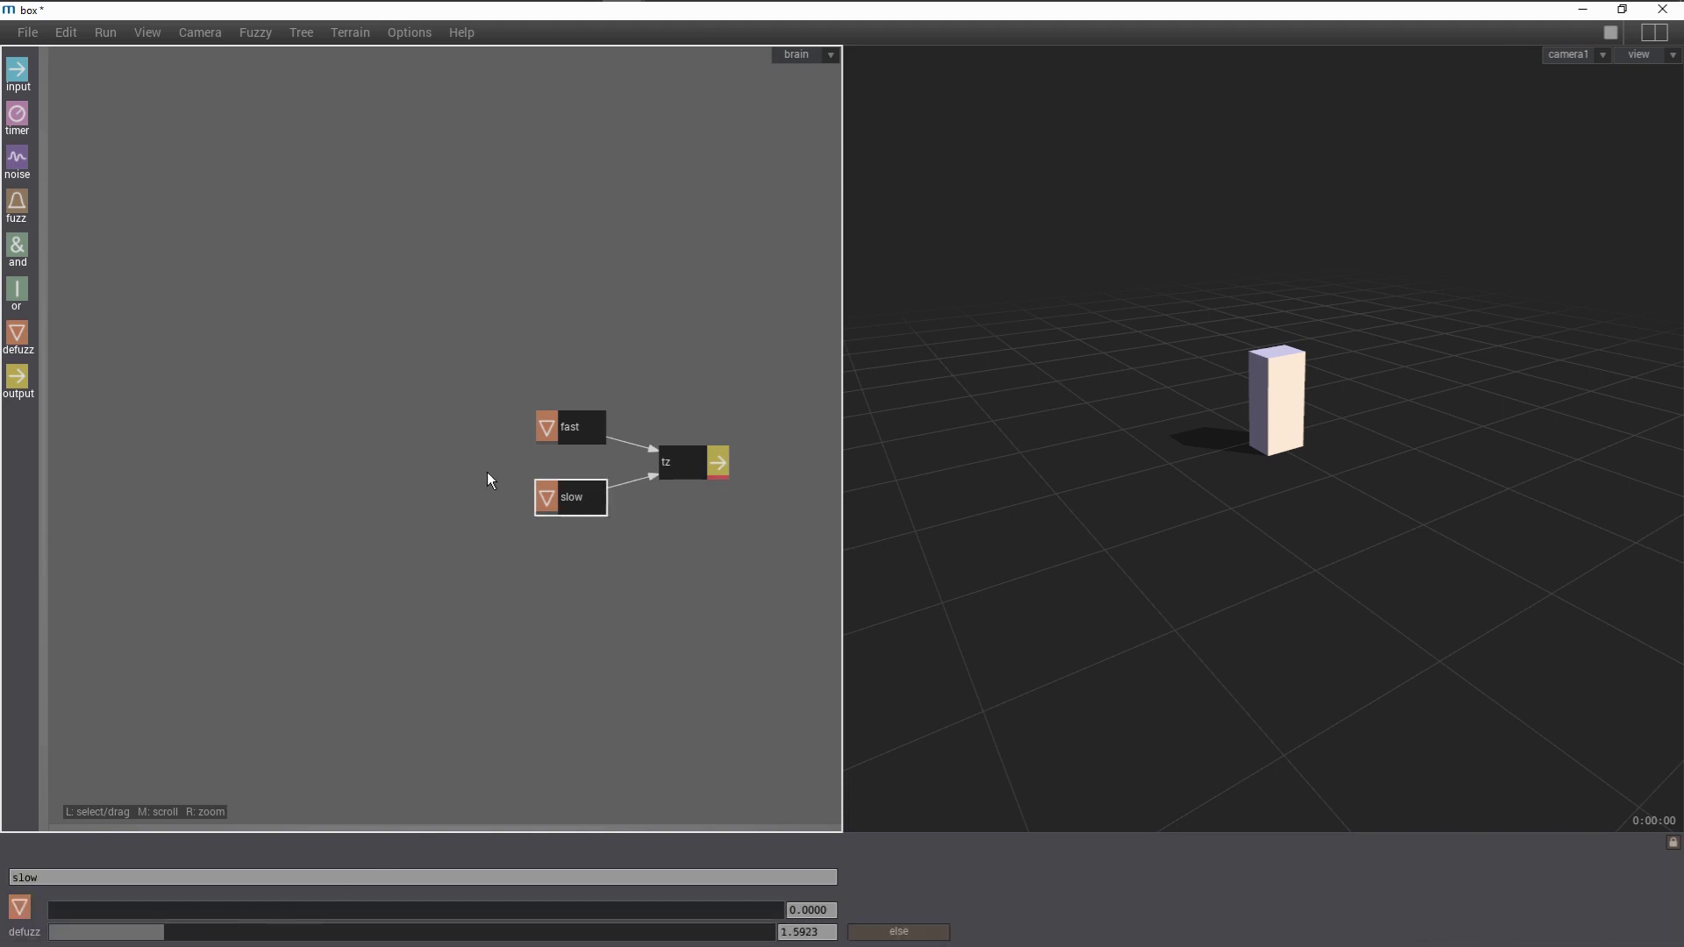
left_click(555, 444)
left_click_drag(583, 935, 855, 935)
left_click(661, 709)
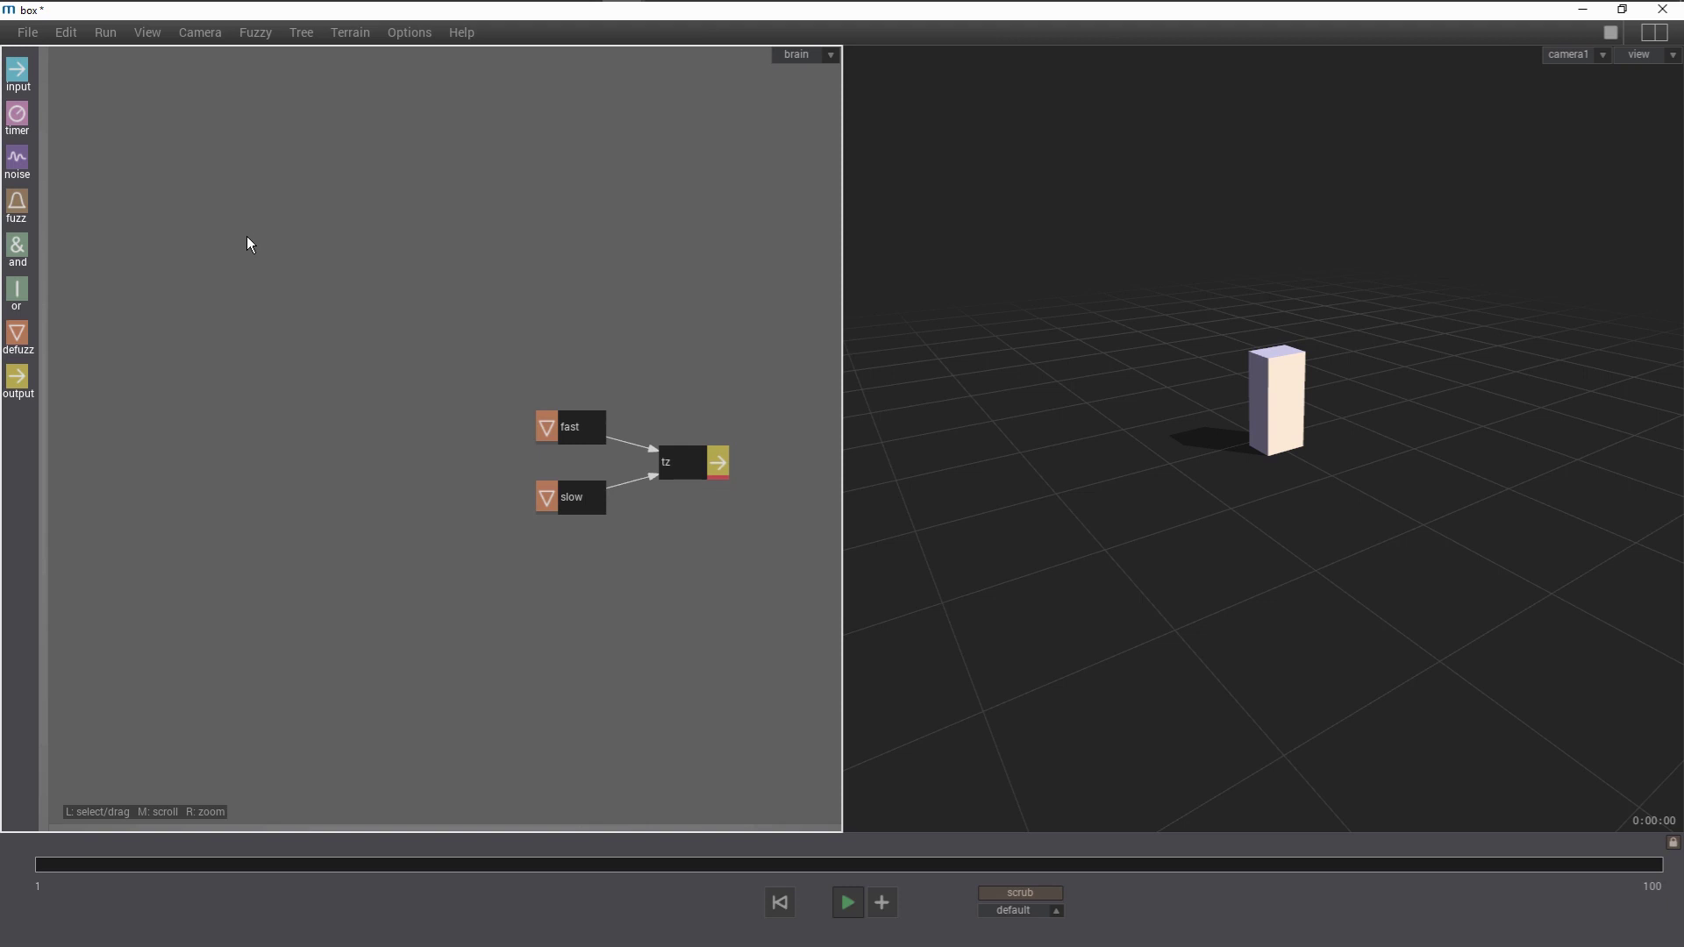
Add a noise node connected to the fast node and set its rate to 1.
left_click_drag(17, 160, 195, 335)
left_click_drag(400, 433, 407, 436)
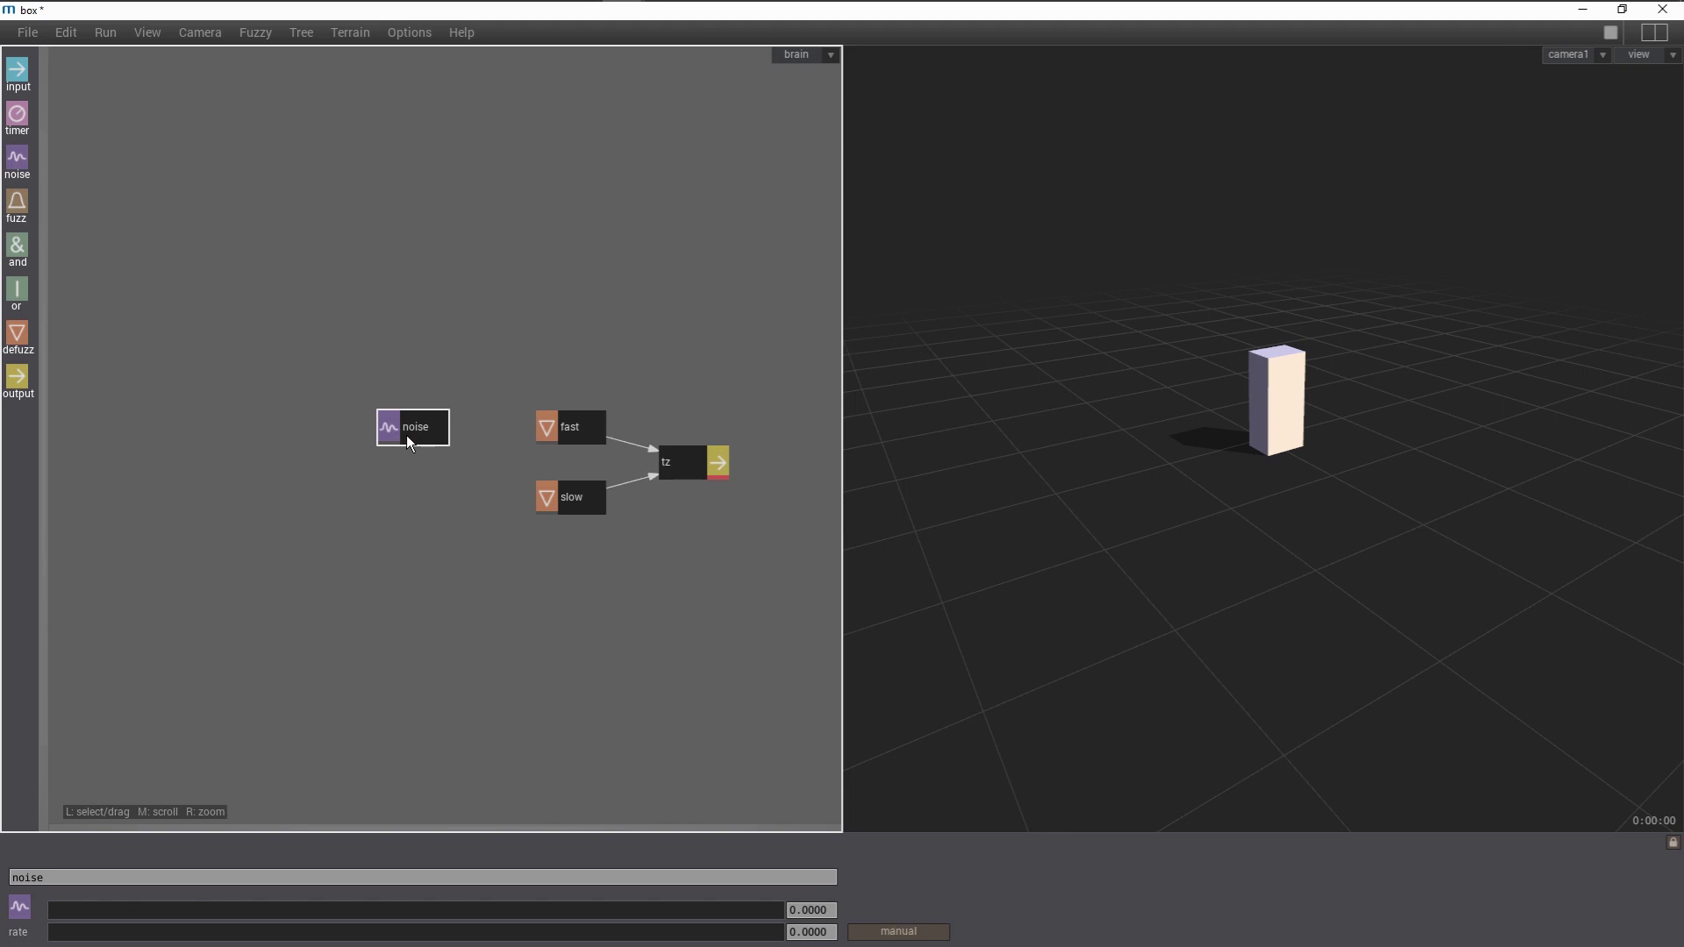
left_click_drag(407, 435, 581, 433)
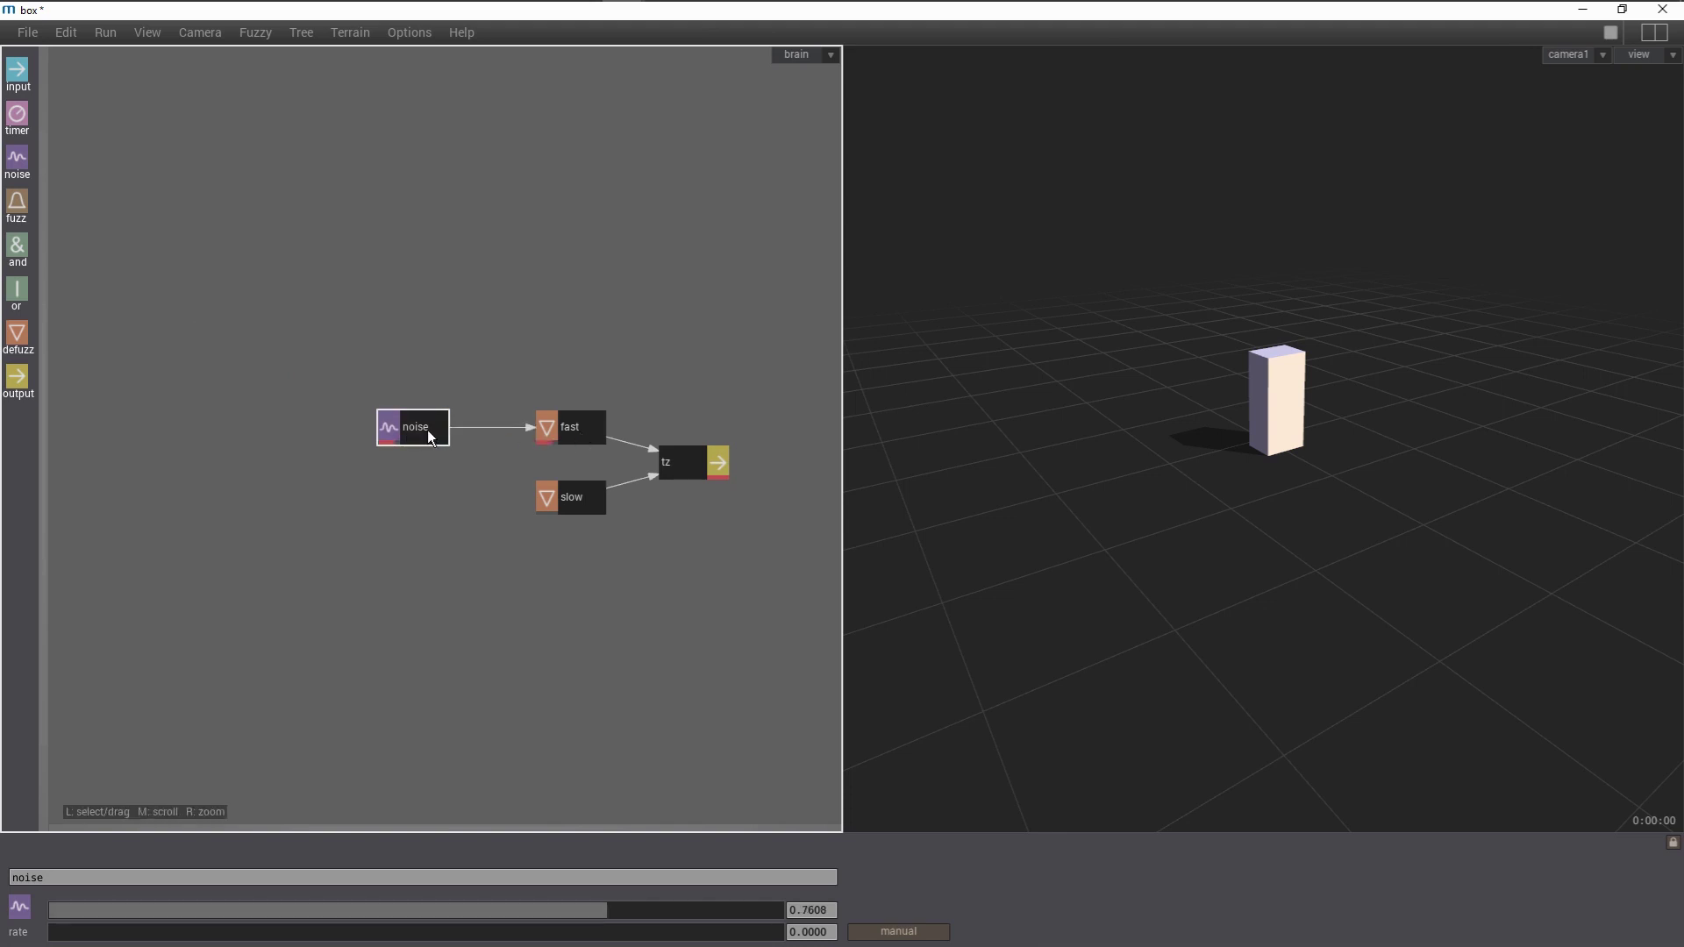
left_click_drag(427, 933, 839, 938)
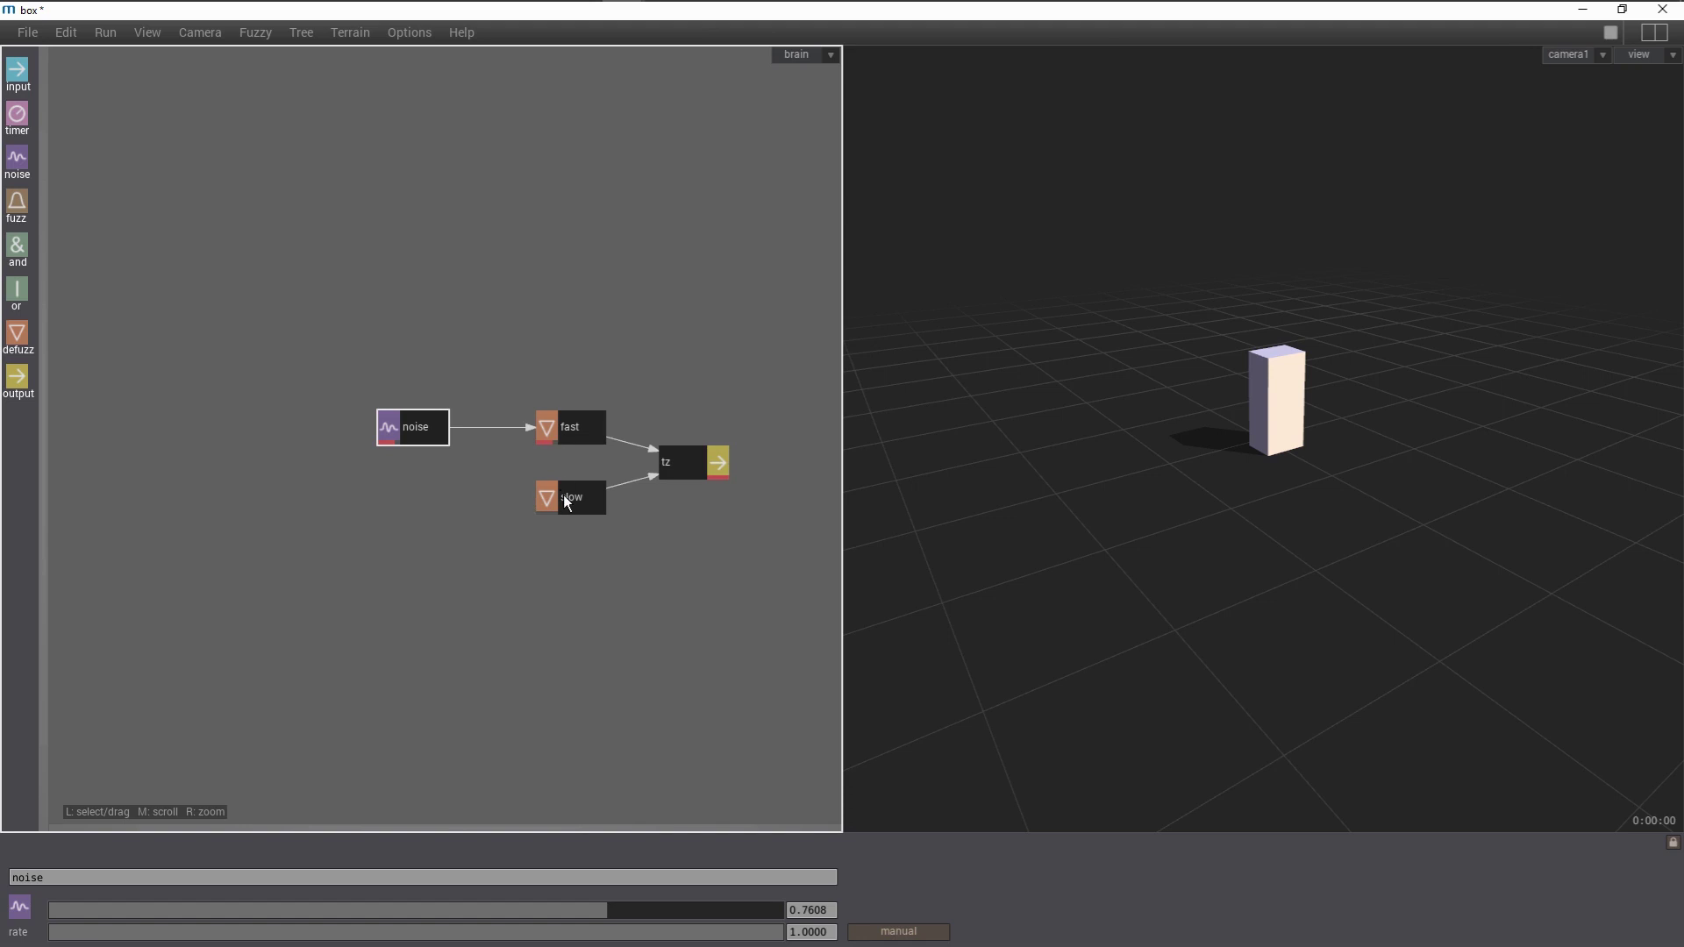
Enable the else option on the slow node and run the simulation to test it.
left_click(585, 504)
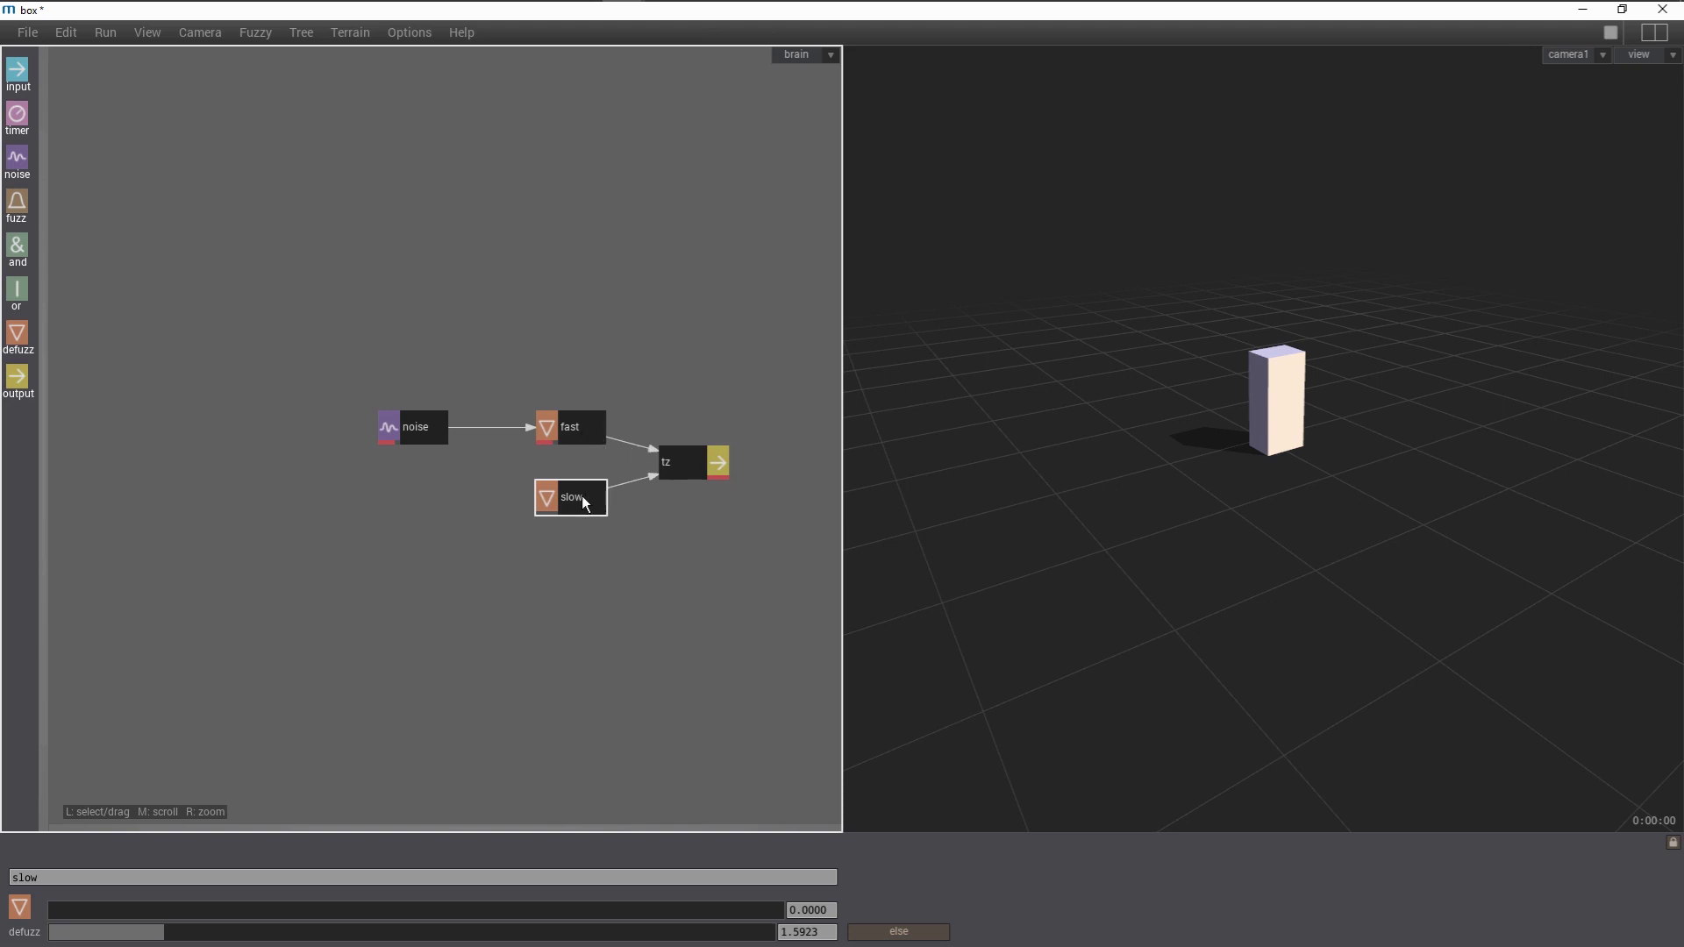
left_click(899, 933)
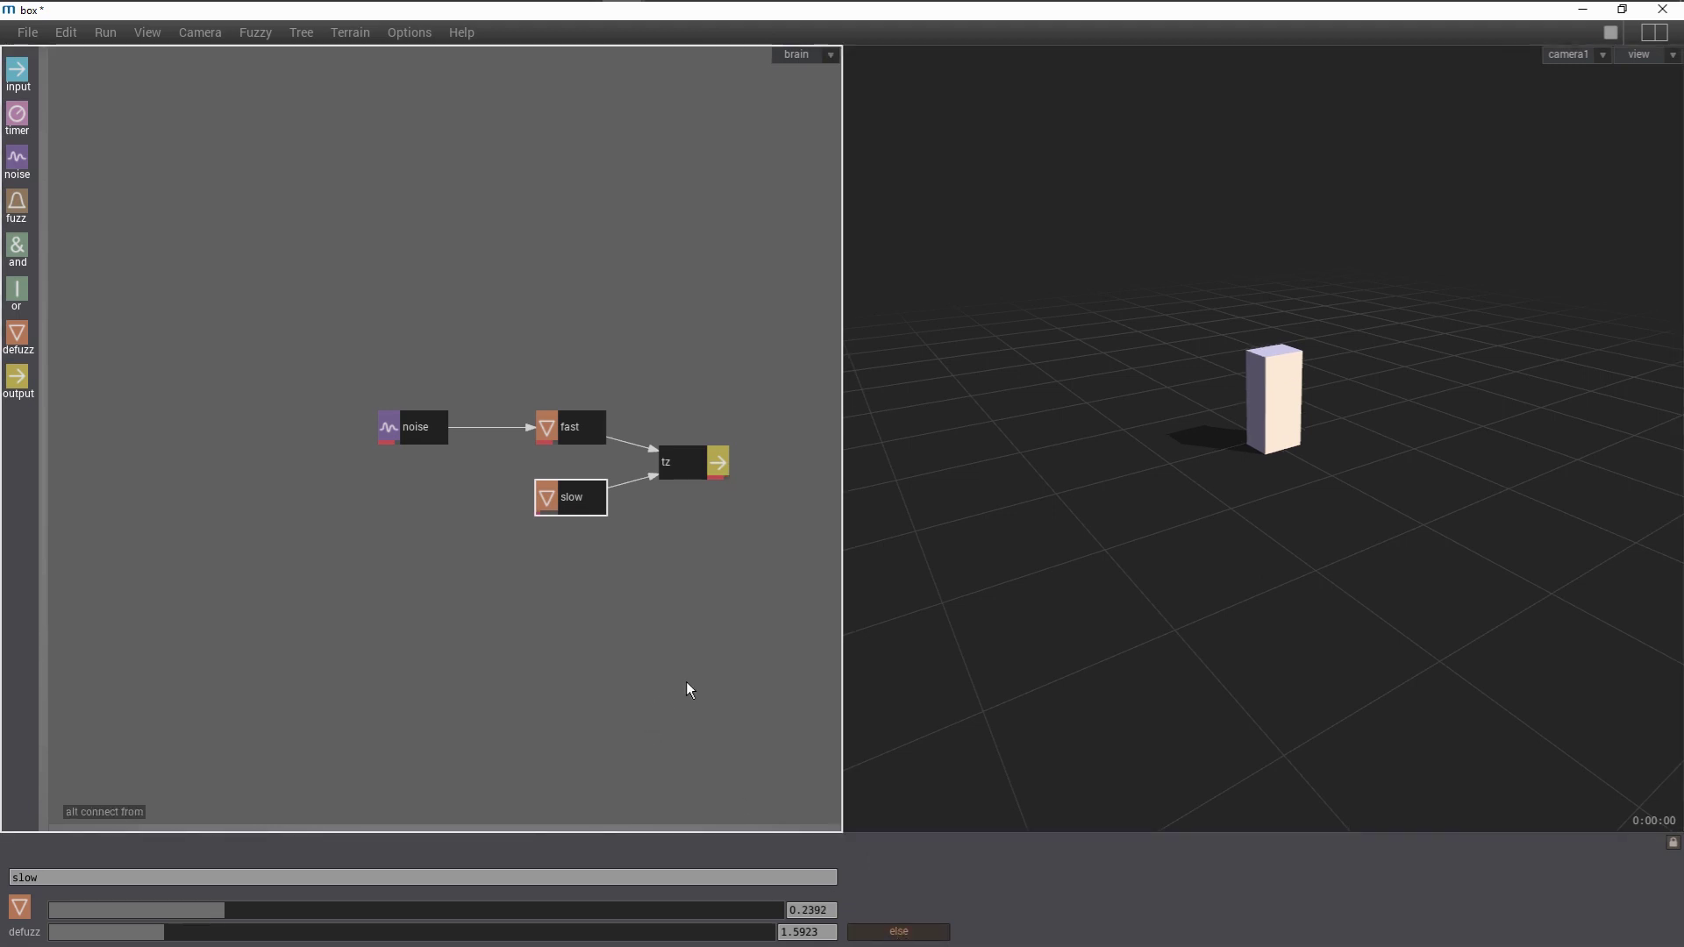
key("ctrl+p")
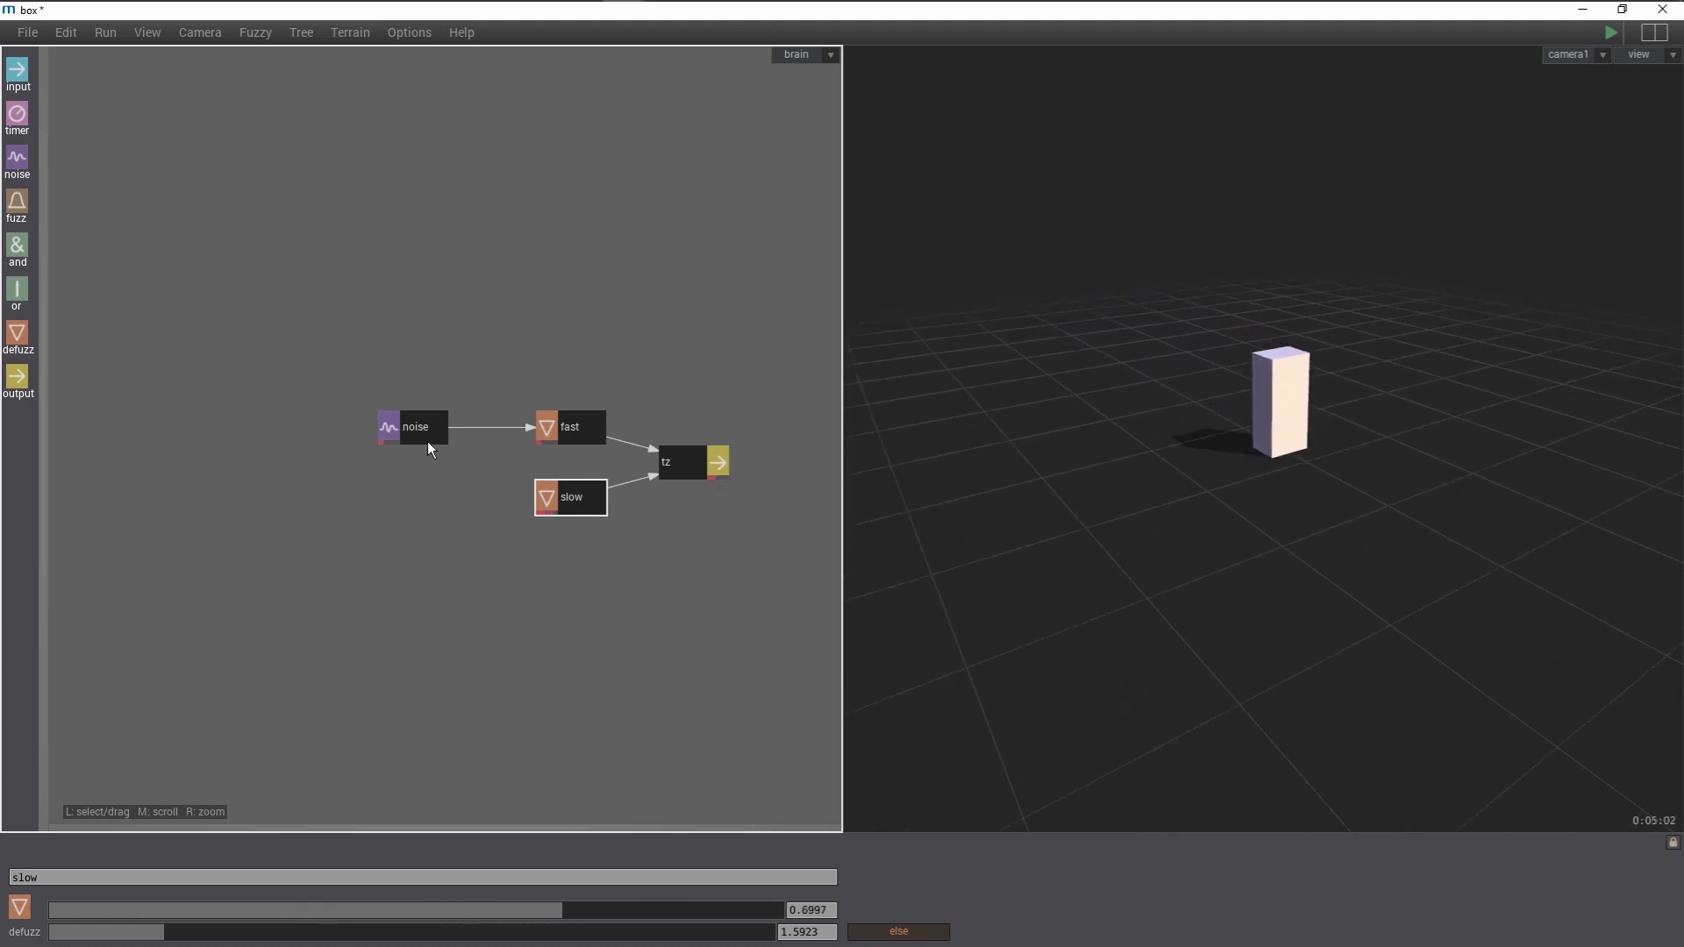
Duplicate the noise, fast, slow and tz nodes and place the copy below the original network.
left_click_drag(394, 376, 721, 534)
key("ctrl+c")
key("ctrl+v")
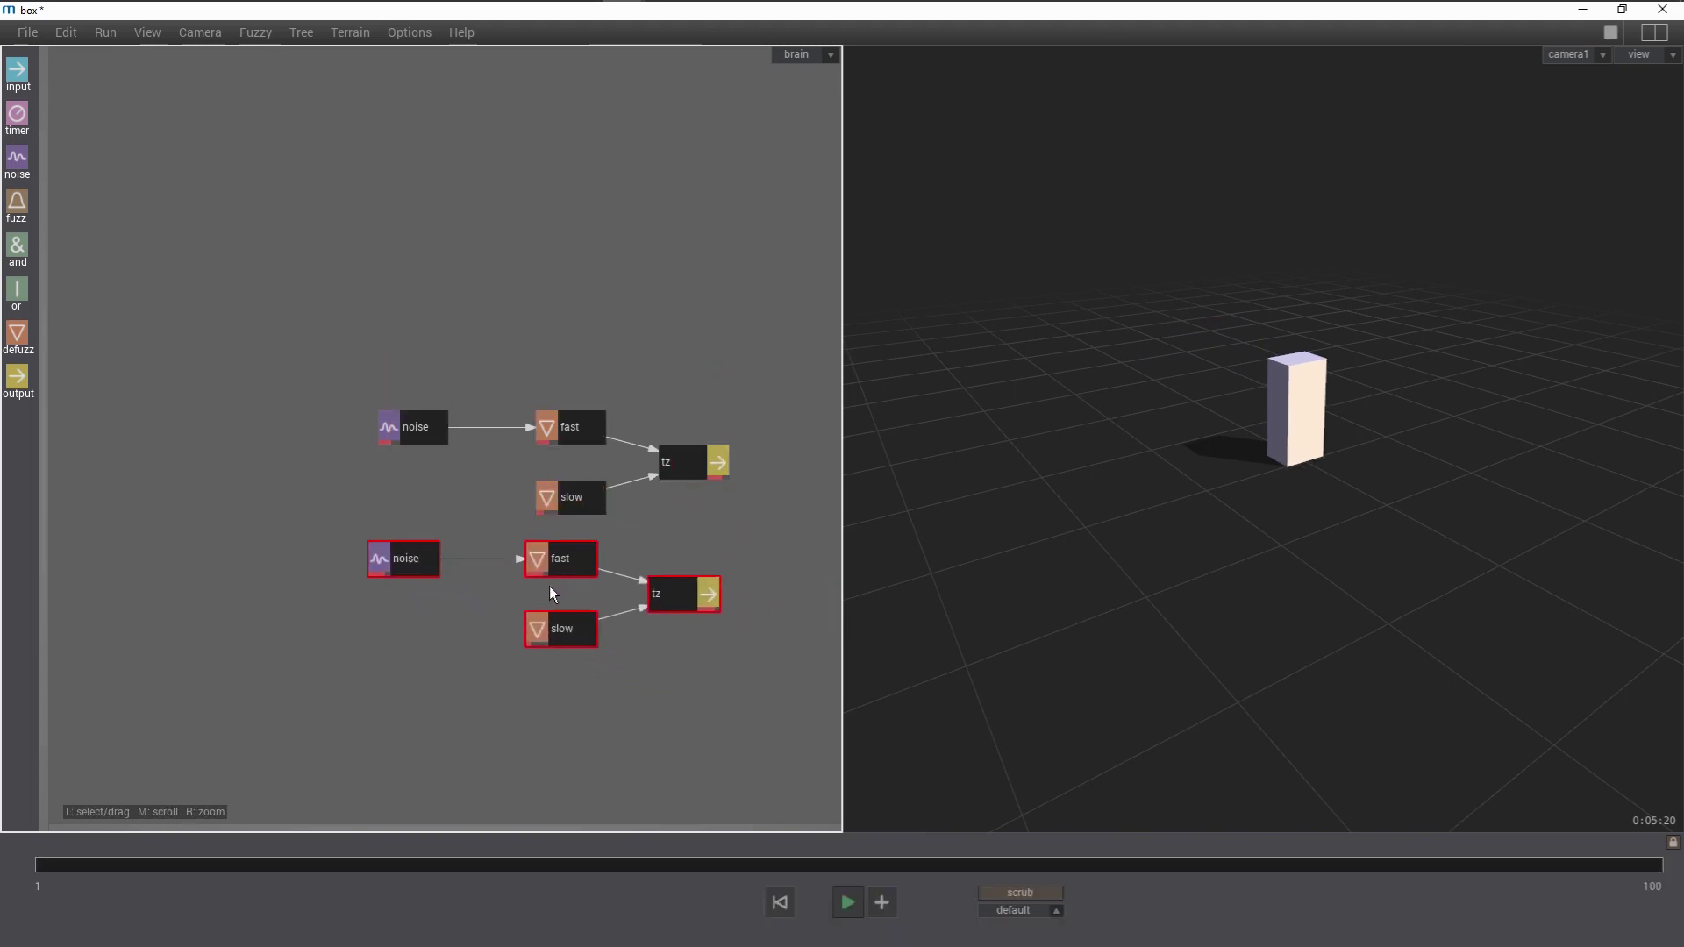
left_click(562, 592)
Change the channel of the duplicated output node to ry.
left_click(699, 602)
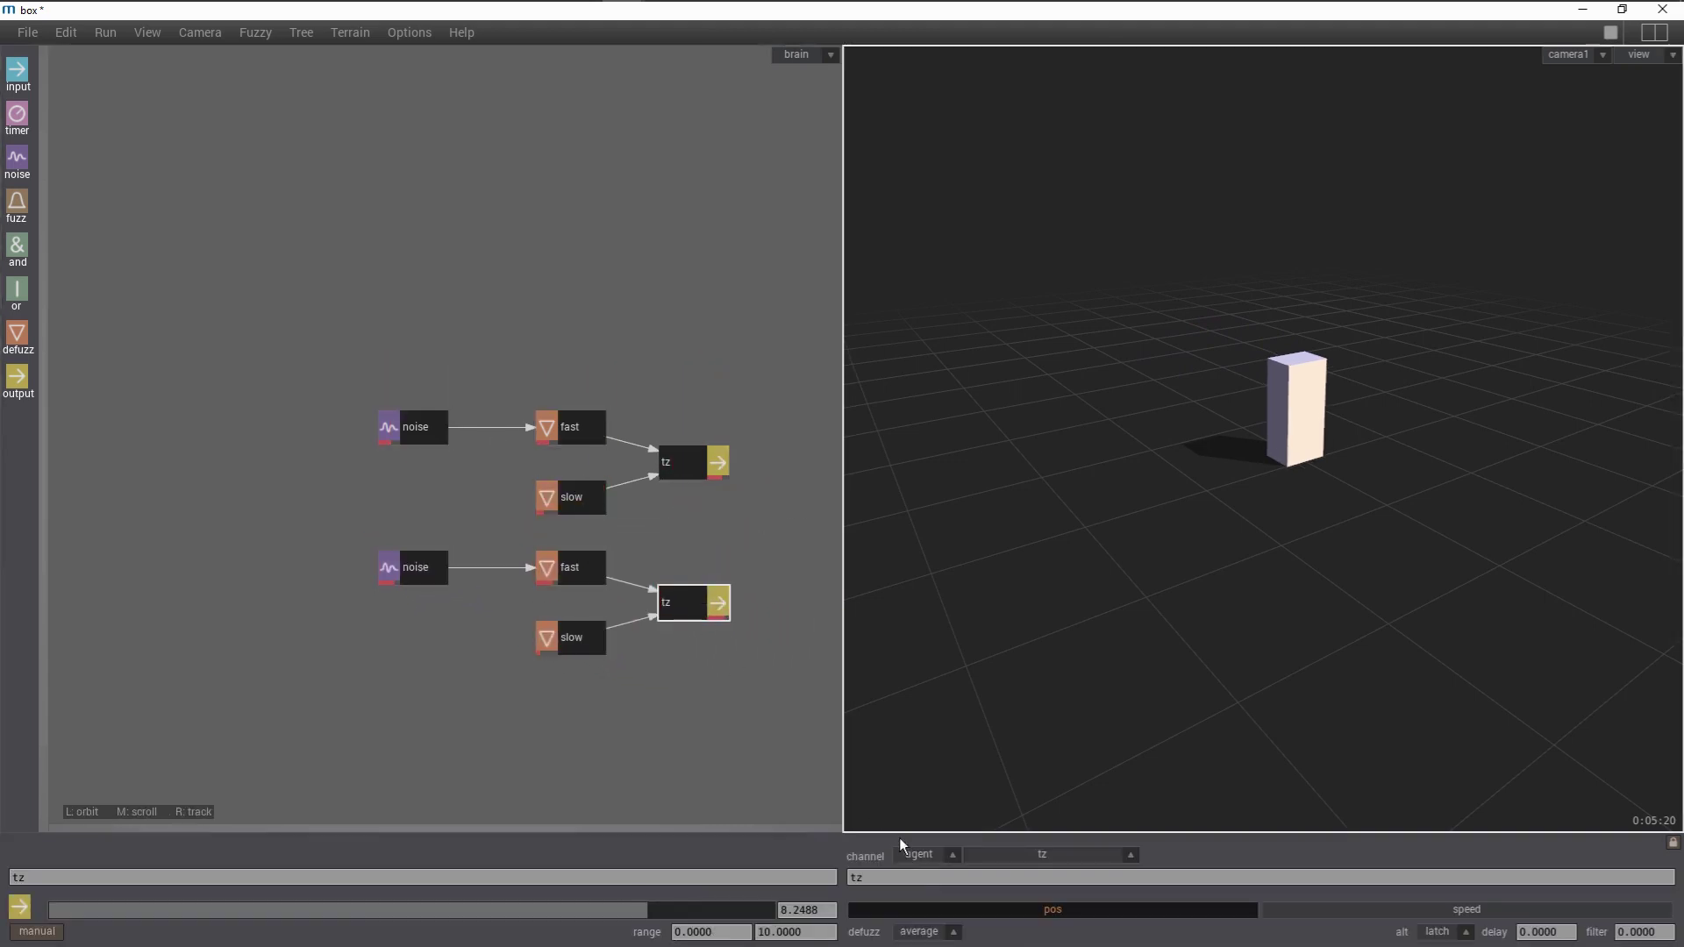
left_click(914, 879)
type("ry")
key("Return")
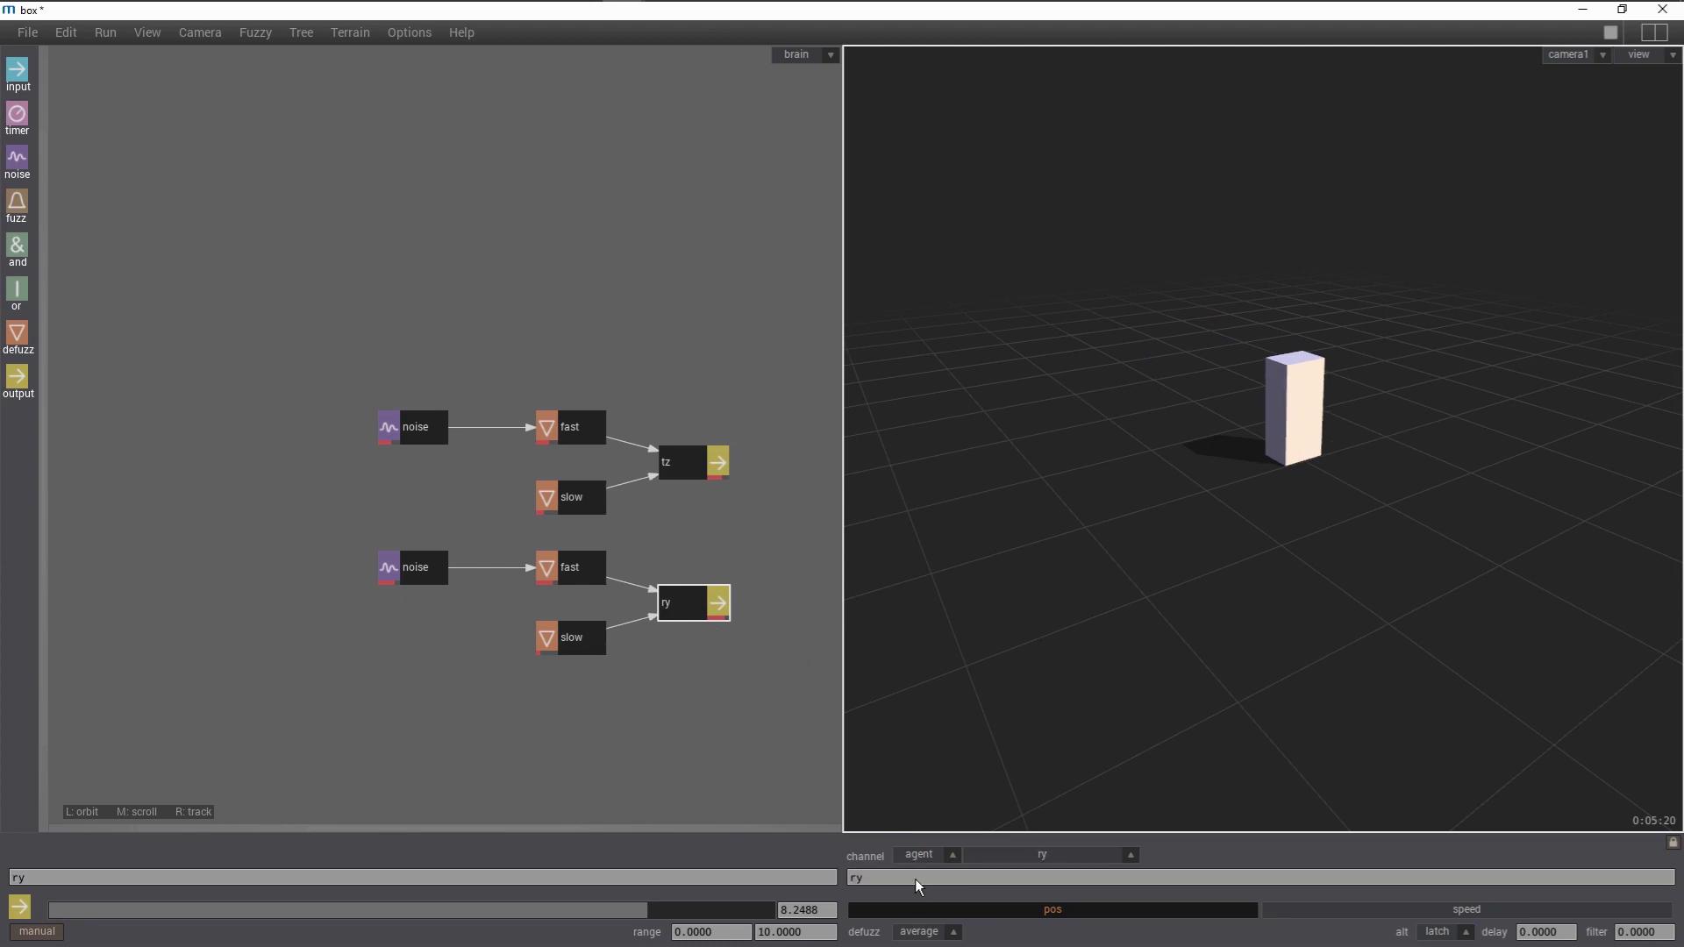
Set the ry output's range from -100 to 100.
left_click(734, 932)
key("BackSpace")
key("BackSpace")
key("BackSpace")
key("BackSpace")
key("BackSpace")
key("BackSpace")
type("-100")
key("Return")
left_click(821, 933)
key("BackSpace")
key("BackSpace")
key("BackSpace")
key("BackSpace")
key("BackSpace")
type("00")
key("Return")
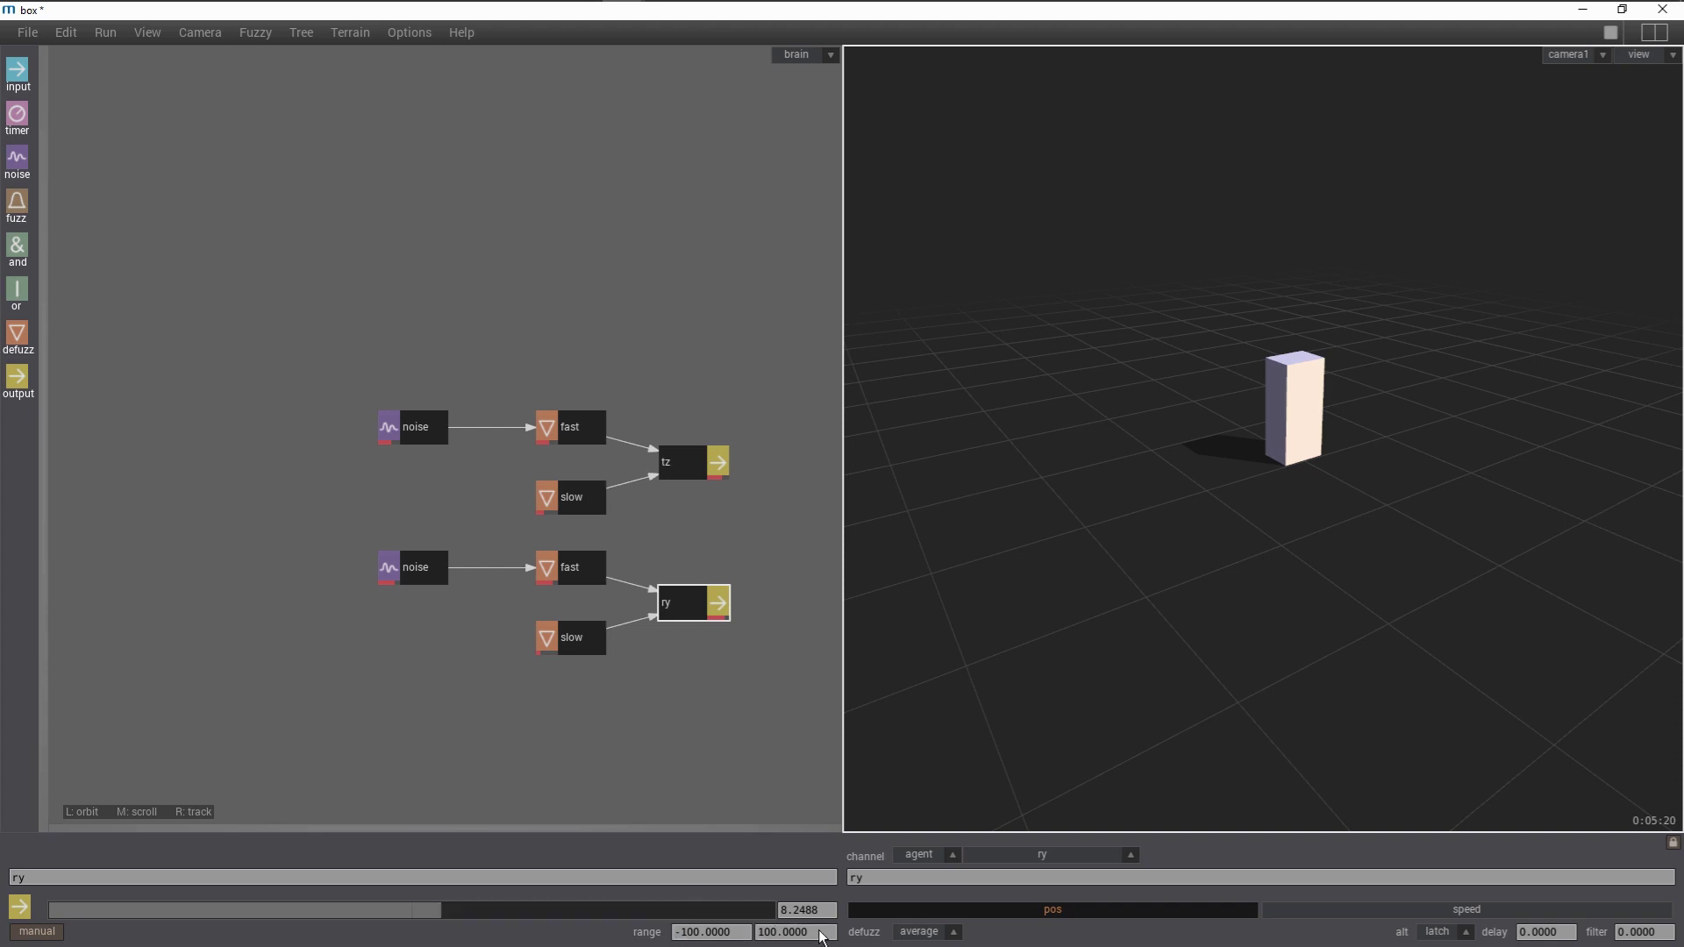
Rename the duplicated fast node connected to ry as "left".
left_click(567, 574)
left_click(470, 878)
key("BackSpace")
key("BackSpace")
key("BackSpace")
key("Return")
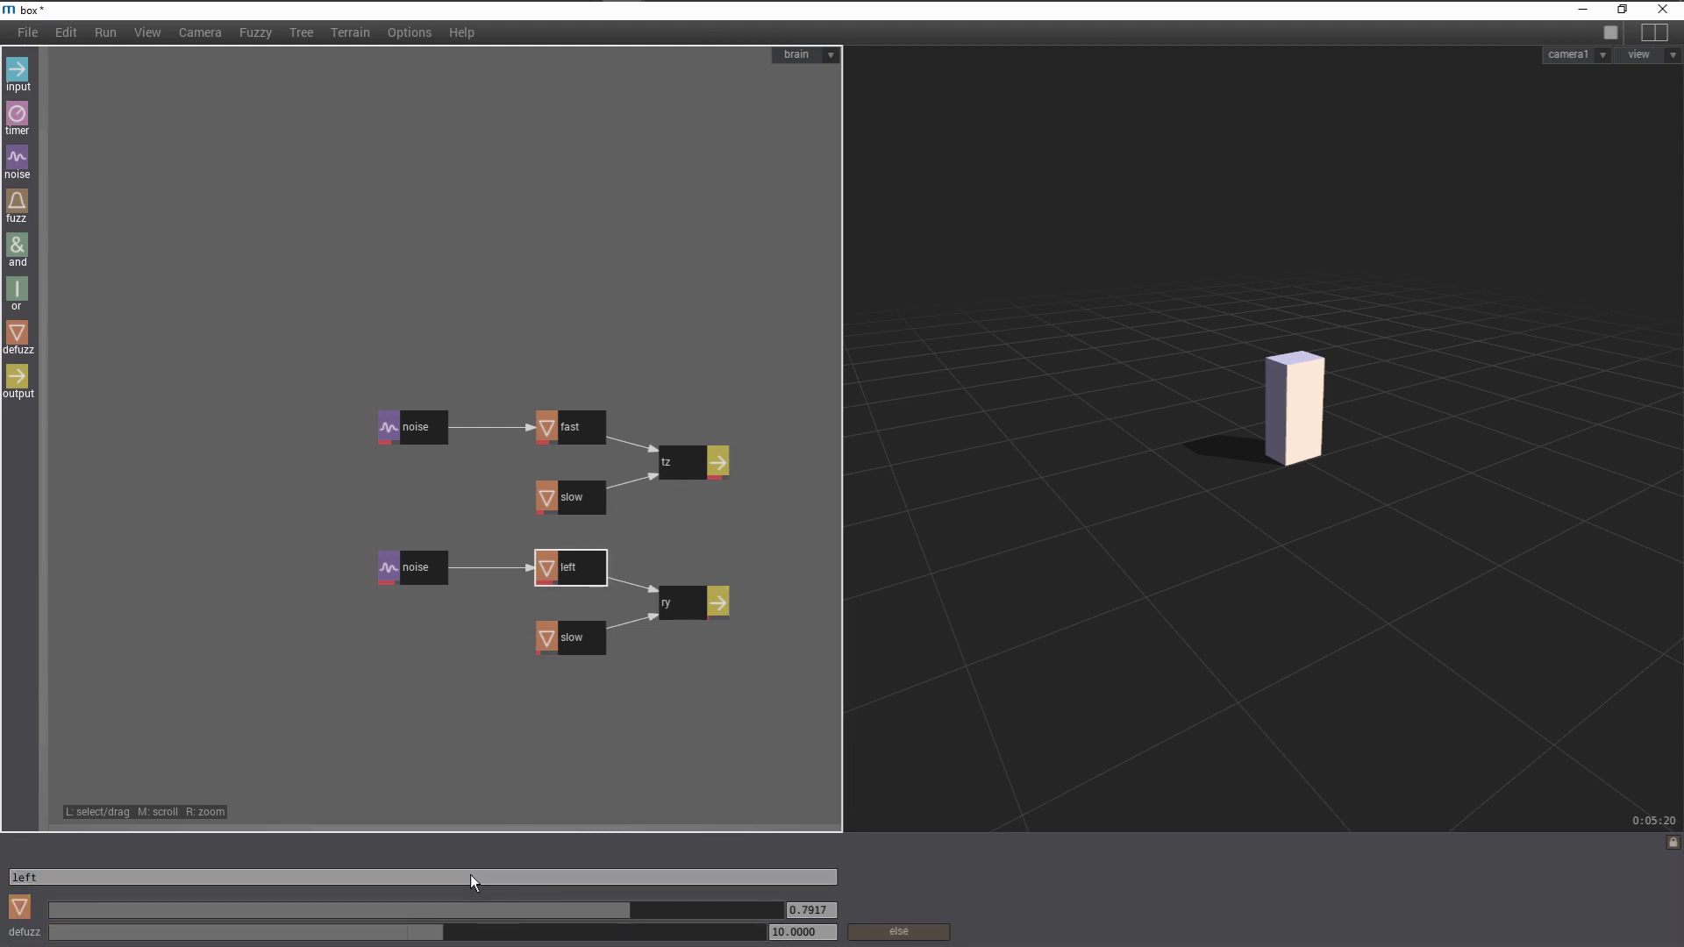
Rename the duplicated slow node connected to ry as "right".
left_click(577, 644)
left_click(539, 880)
key("BackSpace")
key("BackSpace")
key("BackSpace")
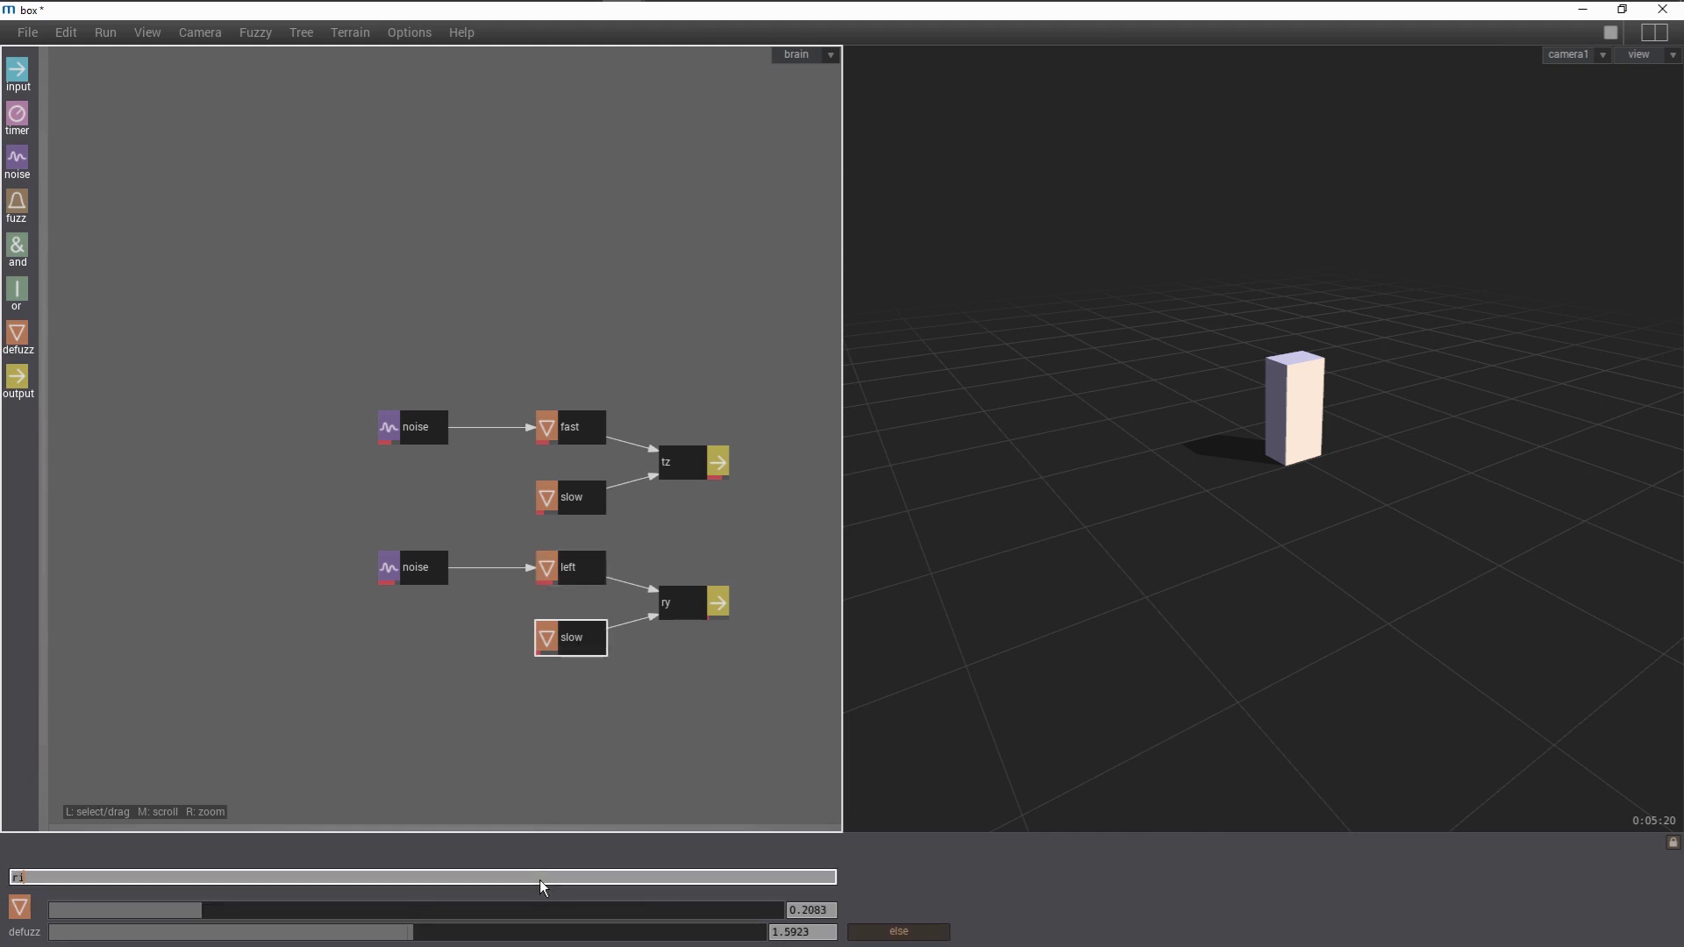
key("Return")
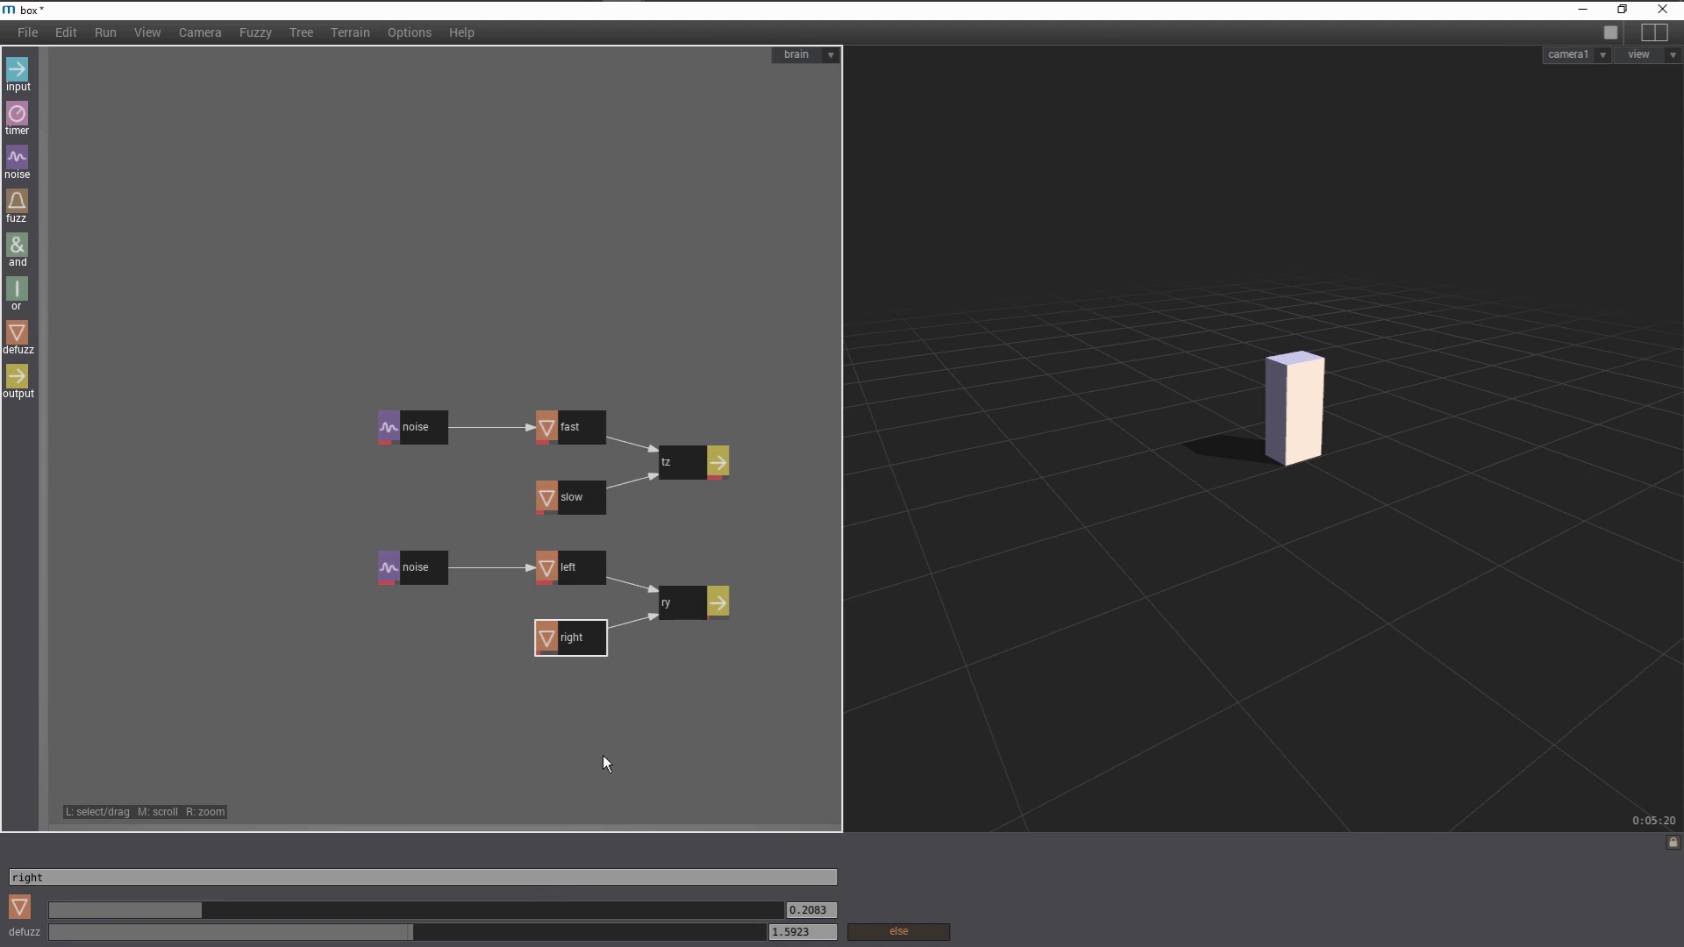
Set the left node's defuzz value to its maximum and the right node's to -100, and rerun the simulation from the start.
left_click(602, 576)
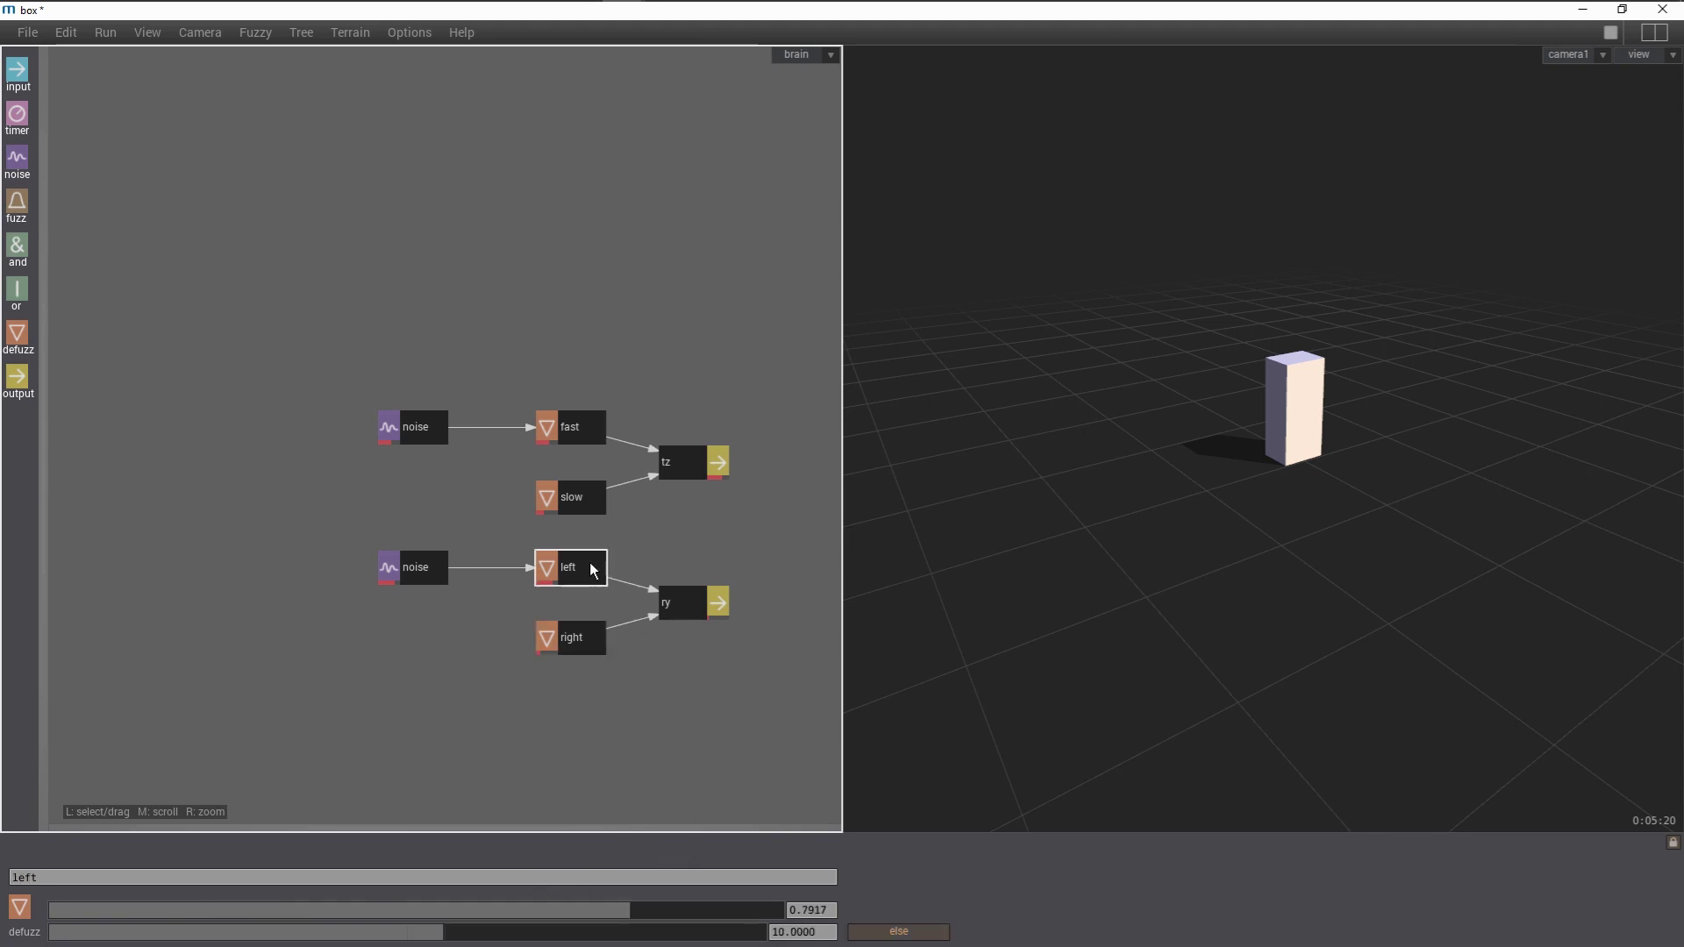
left_click_drag(455, 933, 790, 918)
left_click(586, 639)
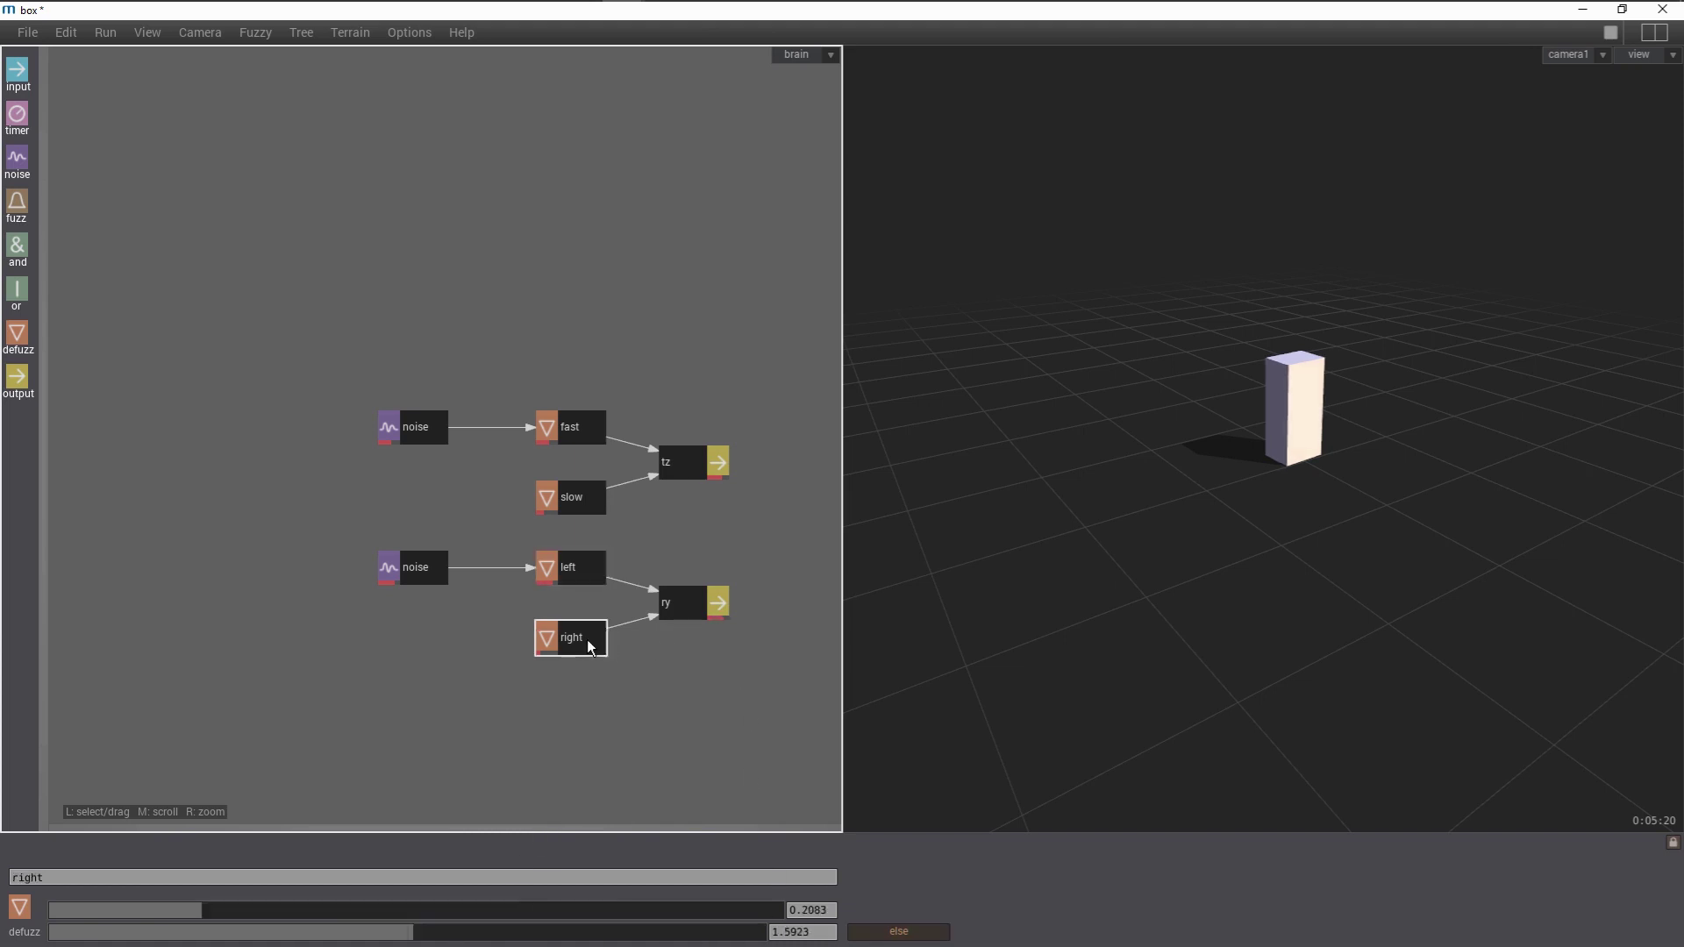
left_click_drag(412, 932, 35, 932)
key("space")
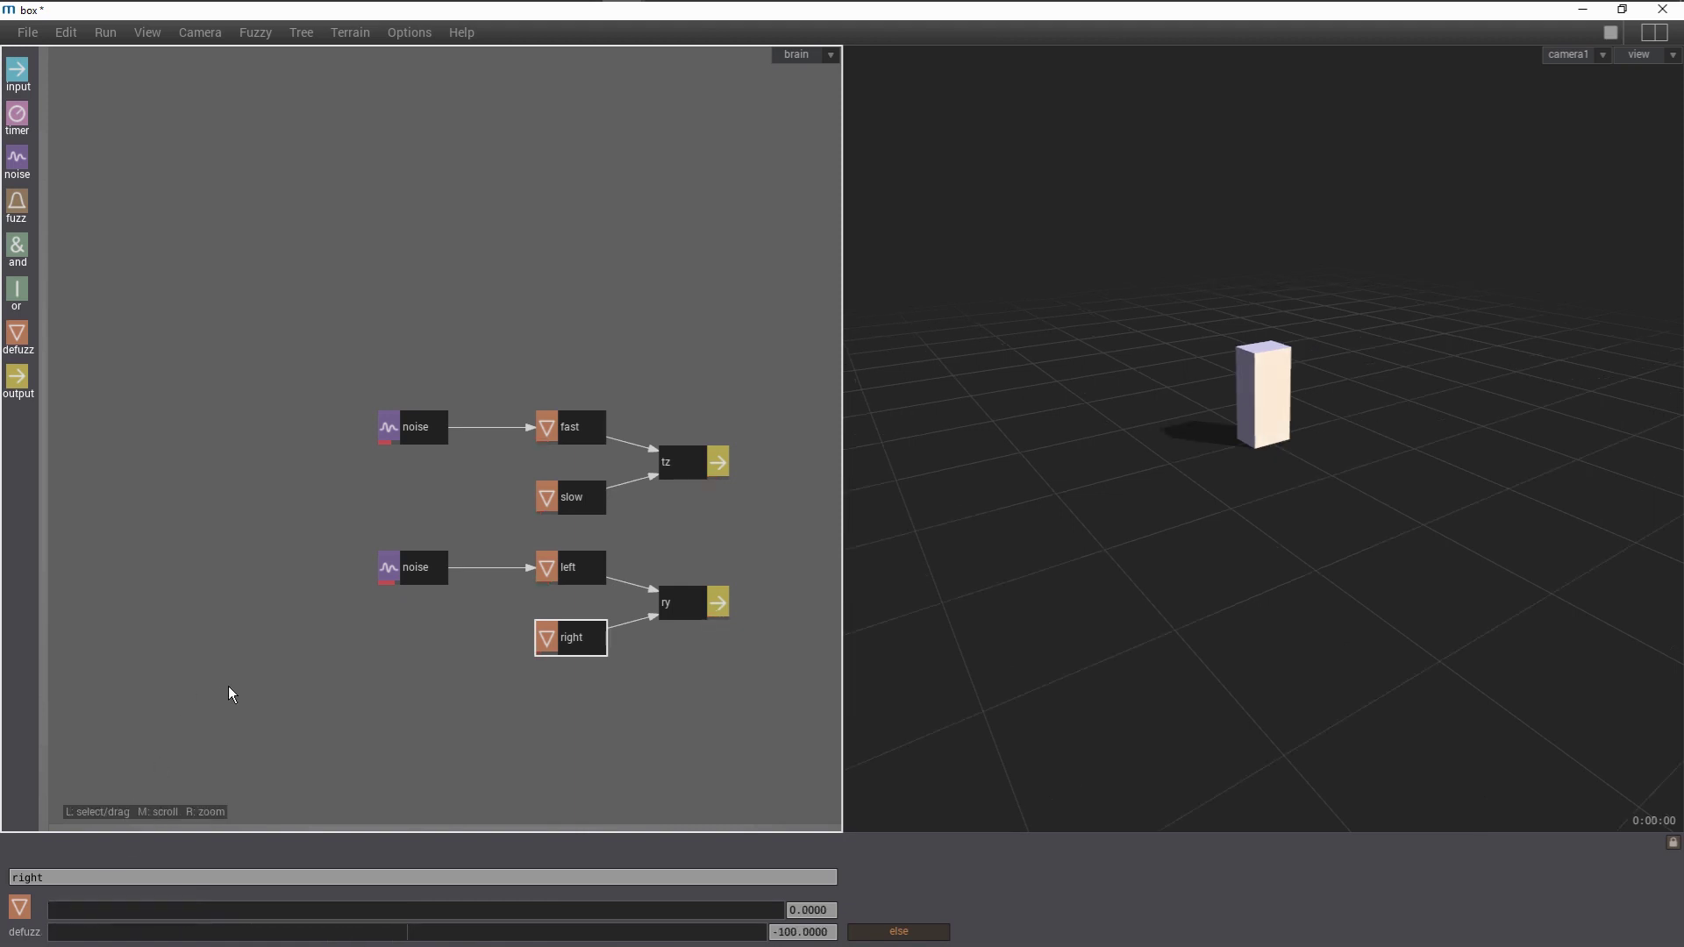
key("space")
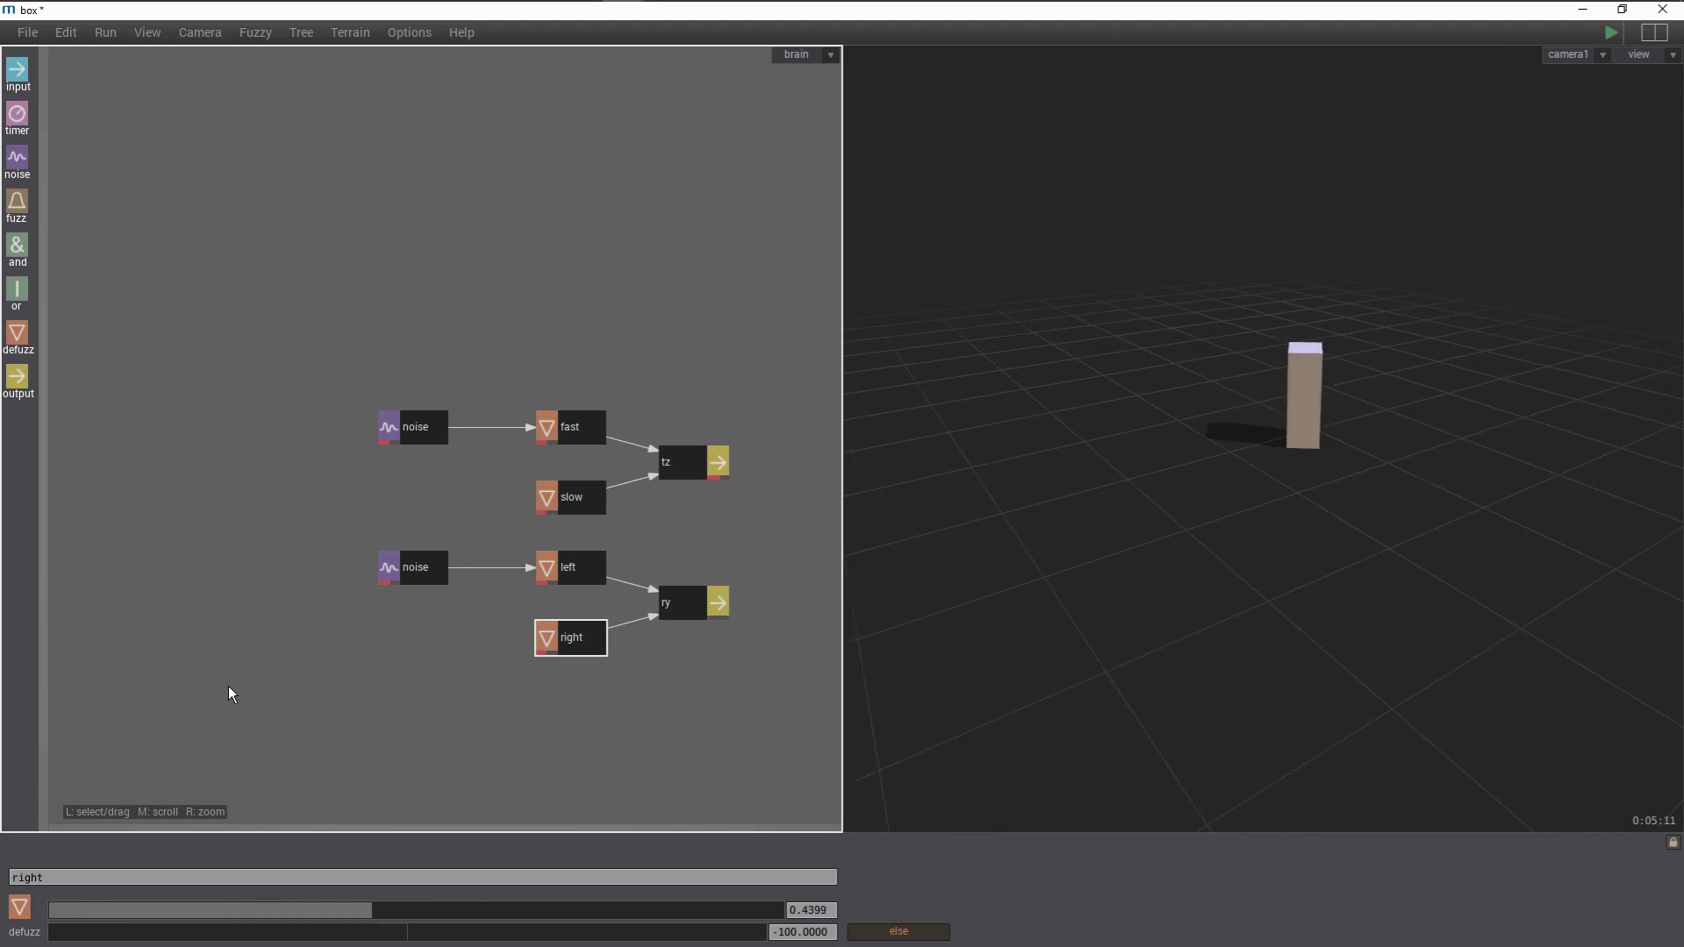
Move both node networks together to the upper part of the brain workspace.
left_click_drag(279, 373, 725, 702)
left_click_drag(709, 617, 661, 293)
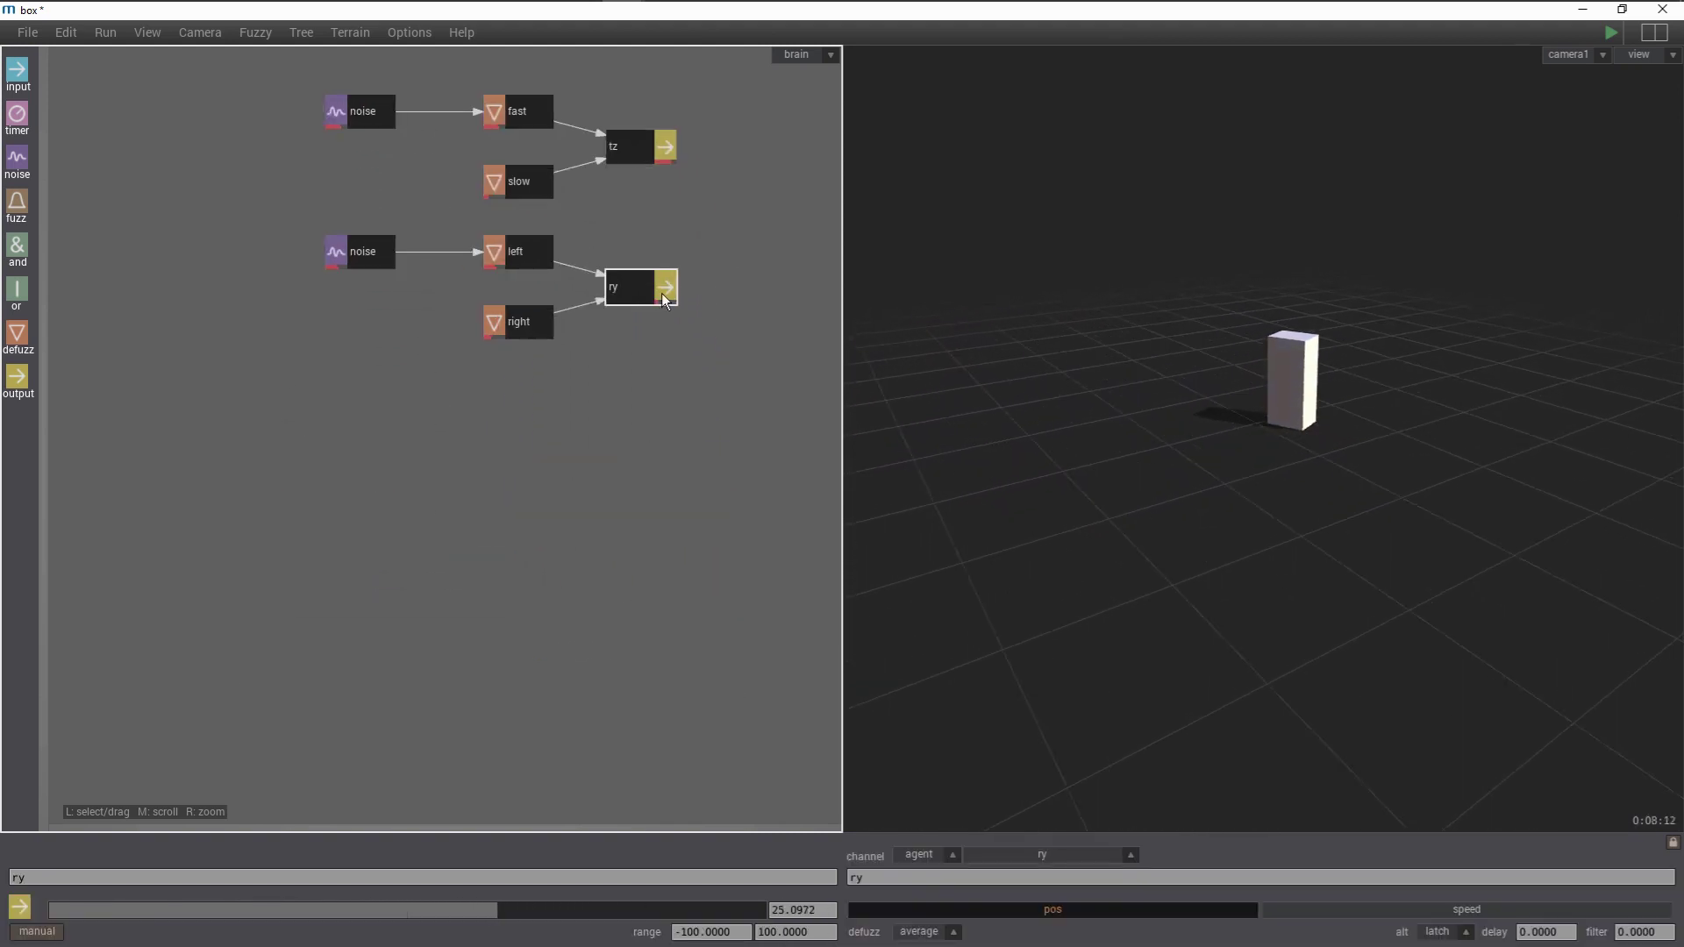
left_click(535, 402)
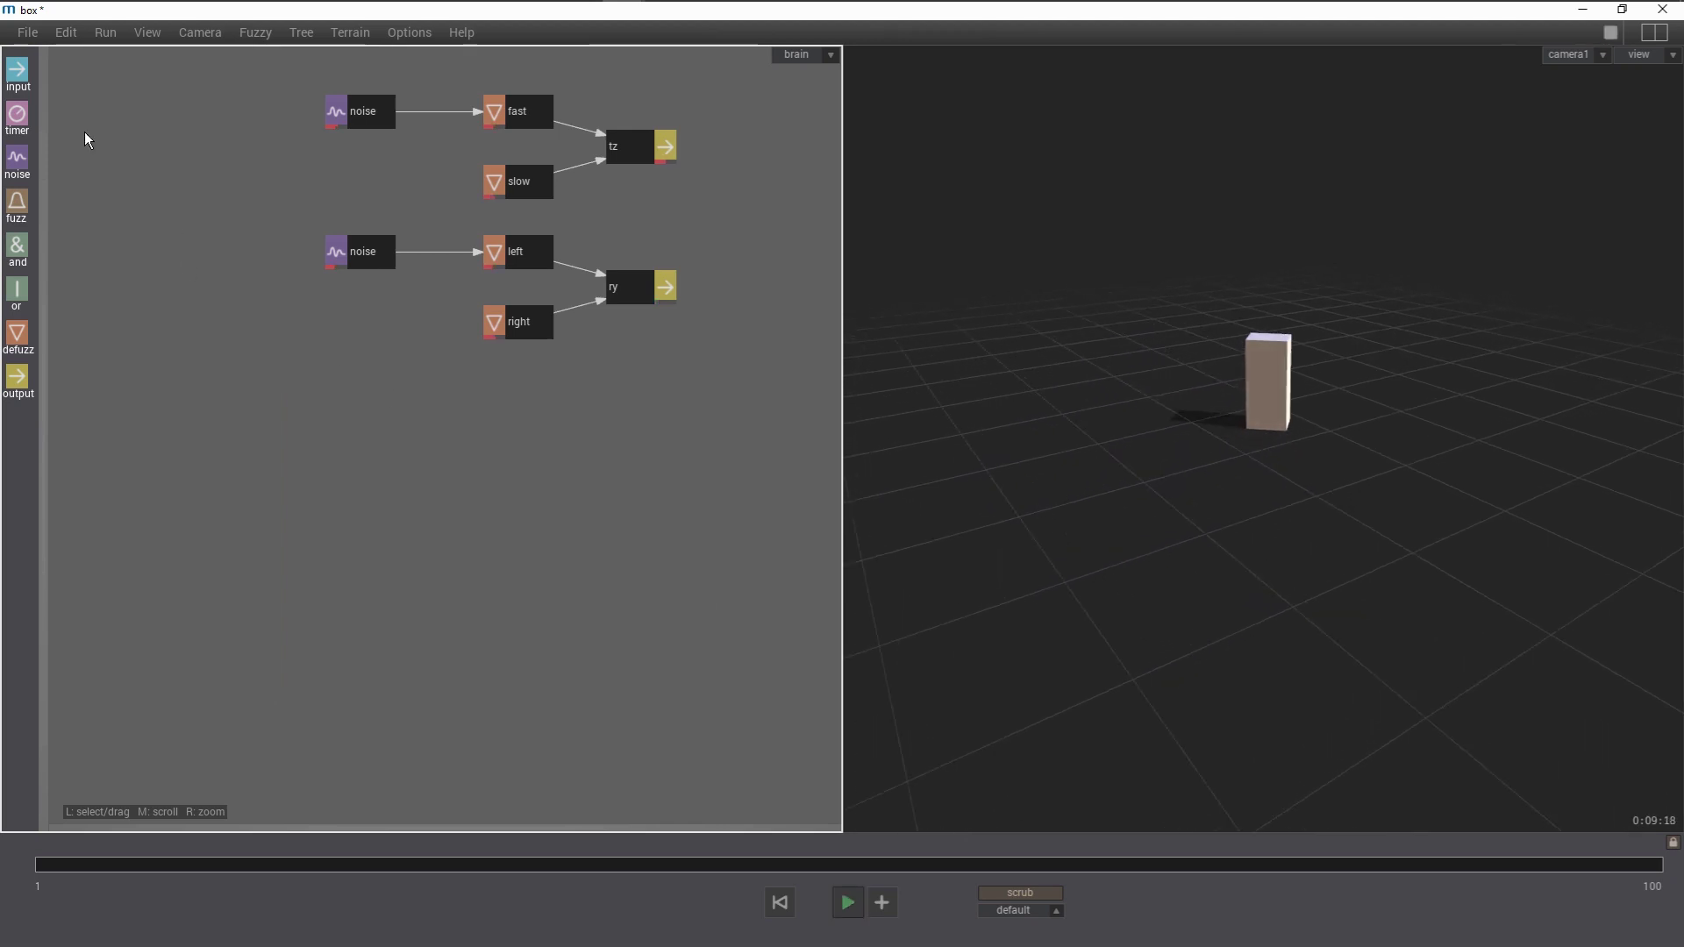
Add an input node in the free space below the networks and set its source channel to tz.
left_click_drag(18, 72, 211, 483)
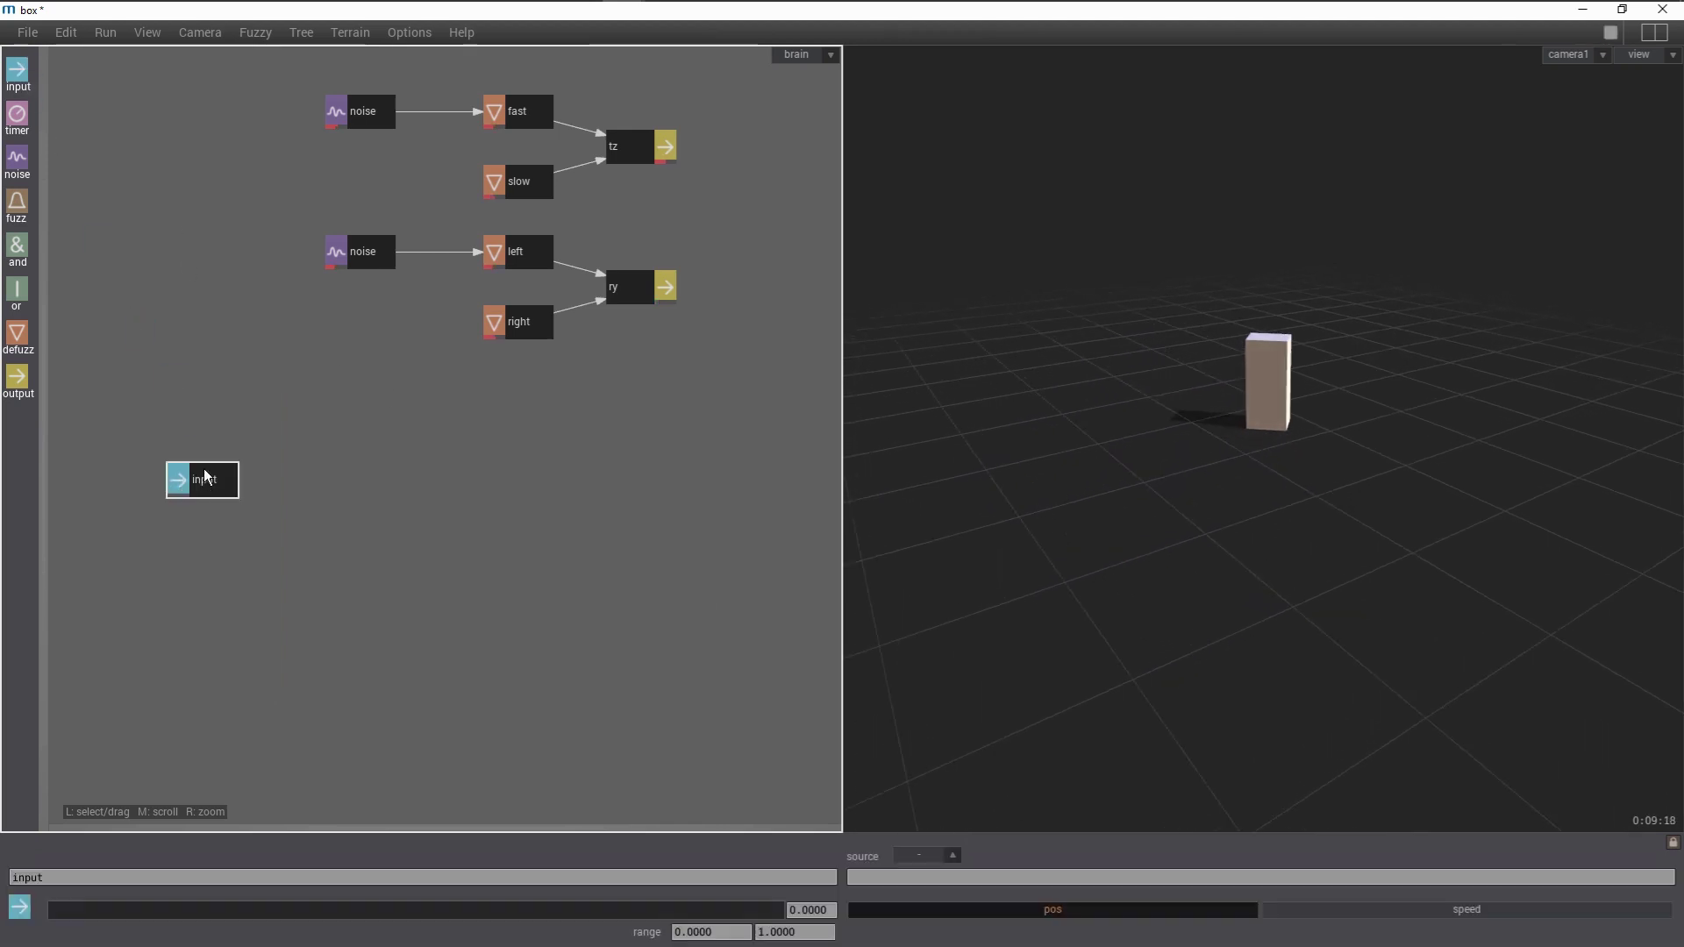
left_click(1028, 877)
type("tz")
key("Return")
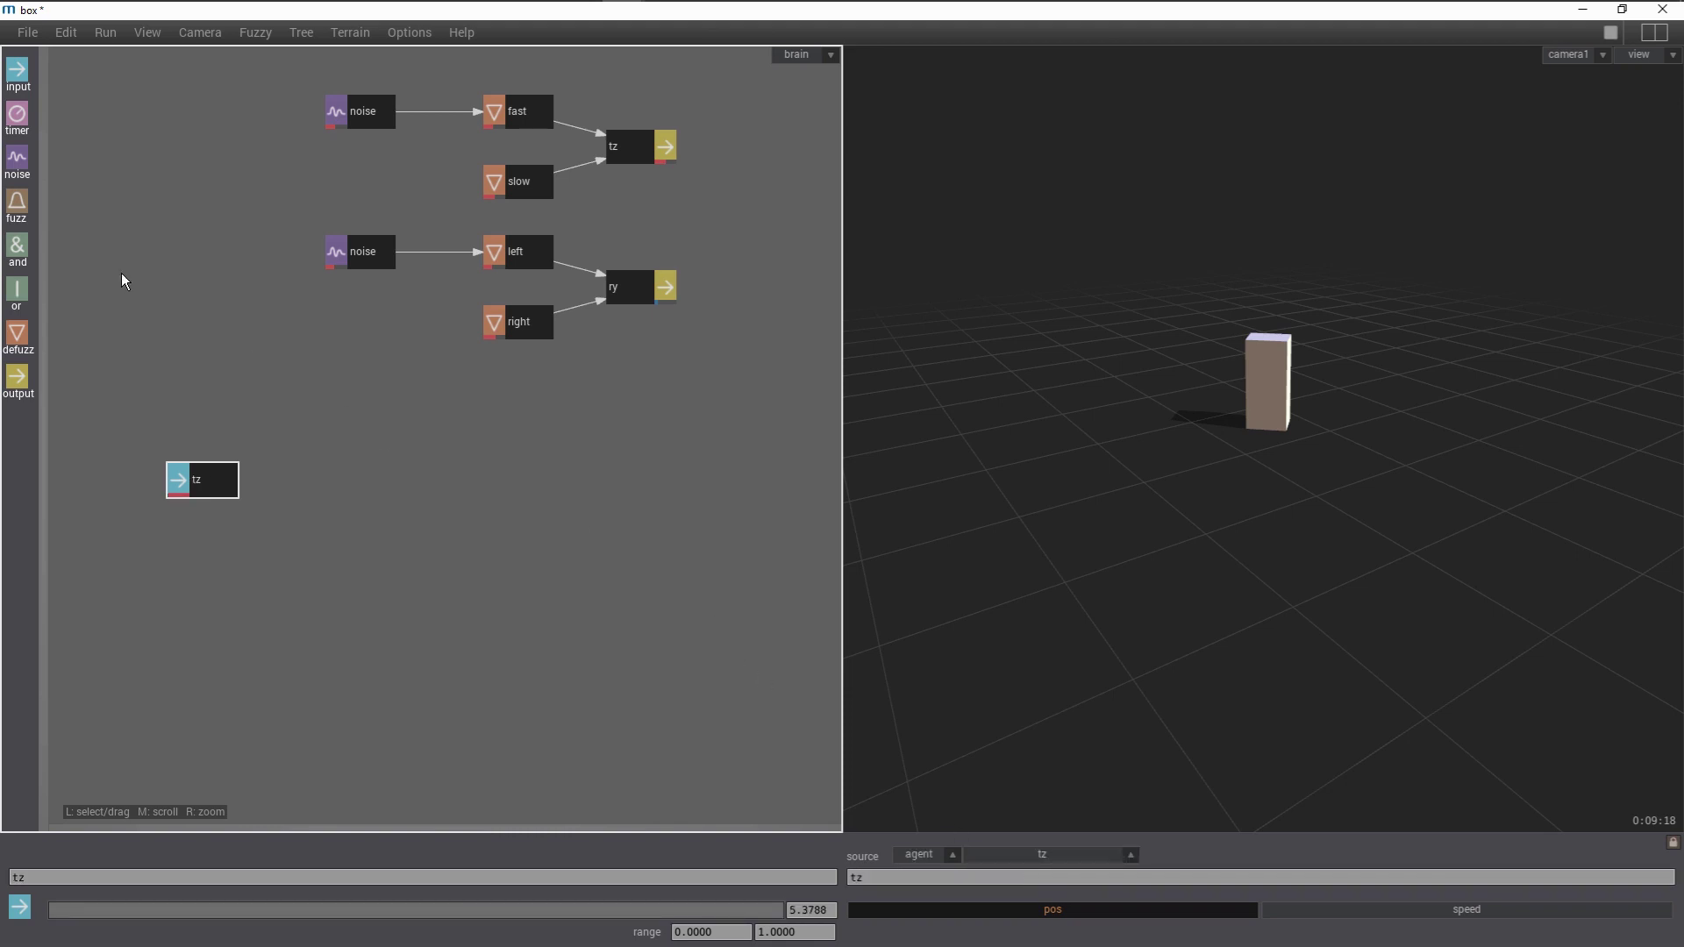
Add a fuzz node beside the tz input node and connect the input to it.
left_click_drag(20, 206, 299, 424)
mouse_move(310, 490)
left_mouse_down()
mouse_move(268, 494)
mouse_move(300, 486)
left_mouse_up()
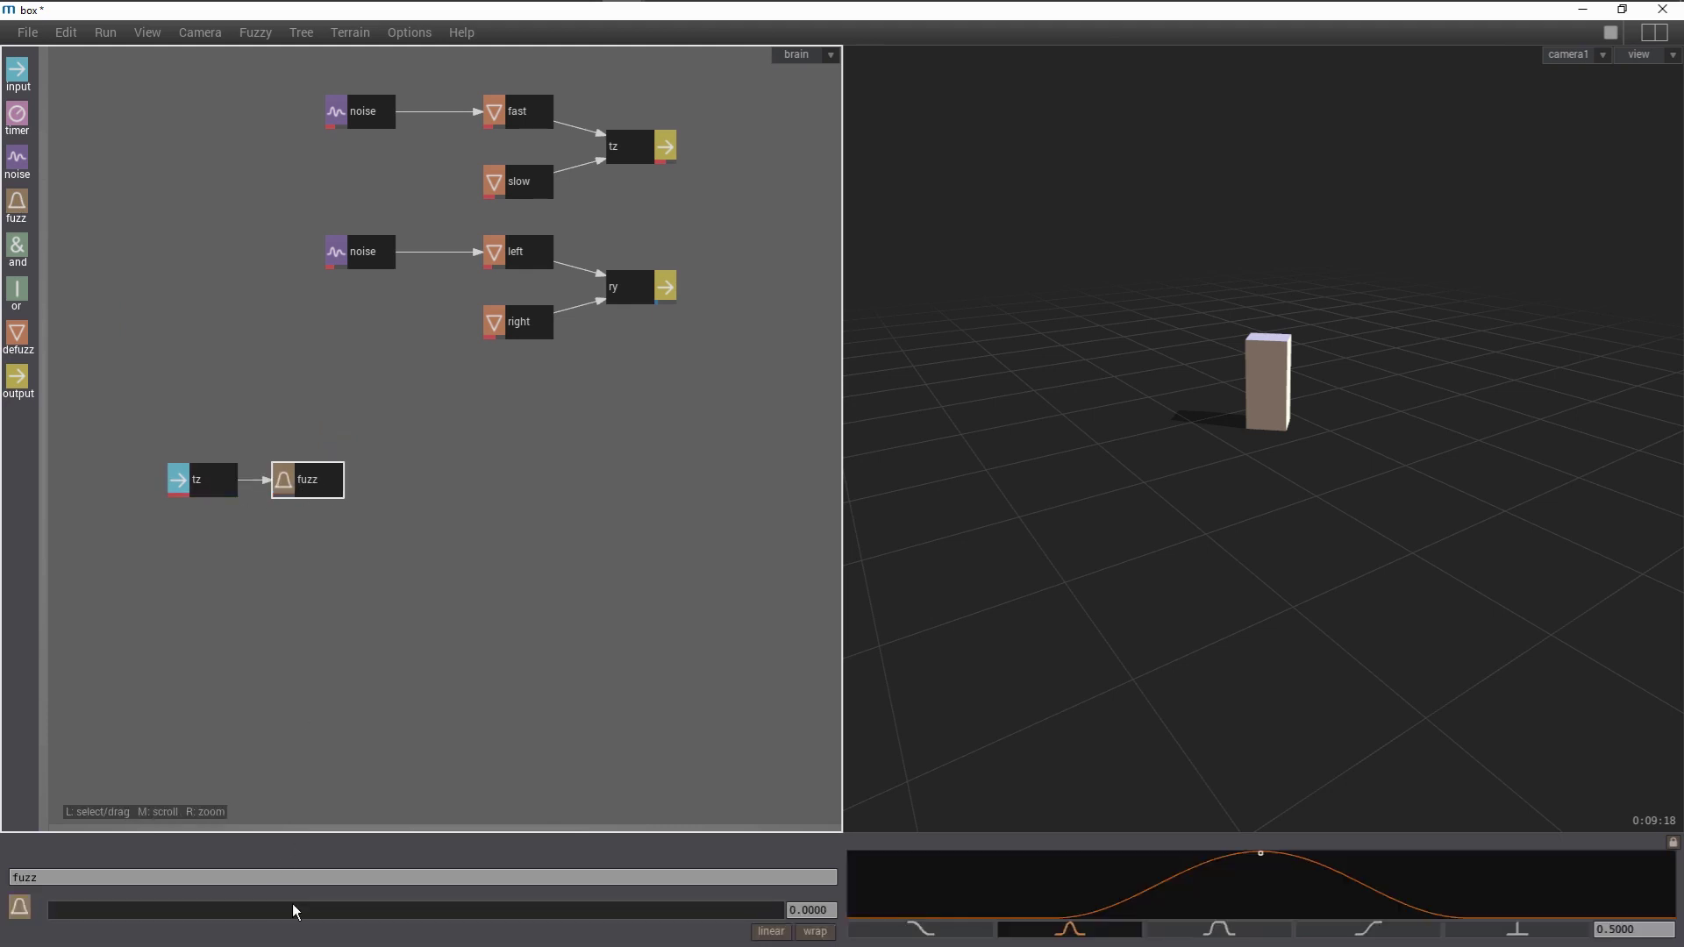
Rename the fuzz node connected to the tz input as fast.
left_click(282, 874)
type("fas")
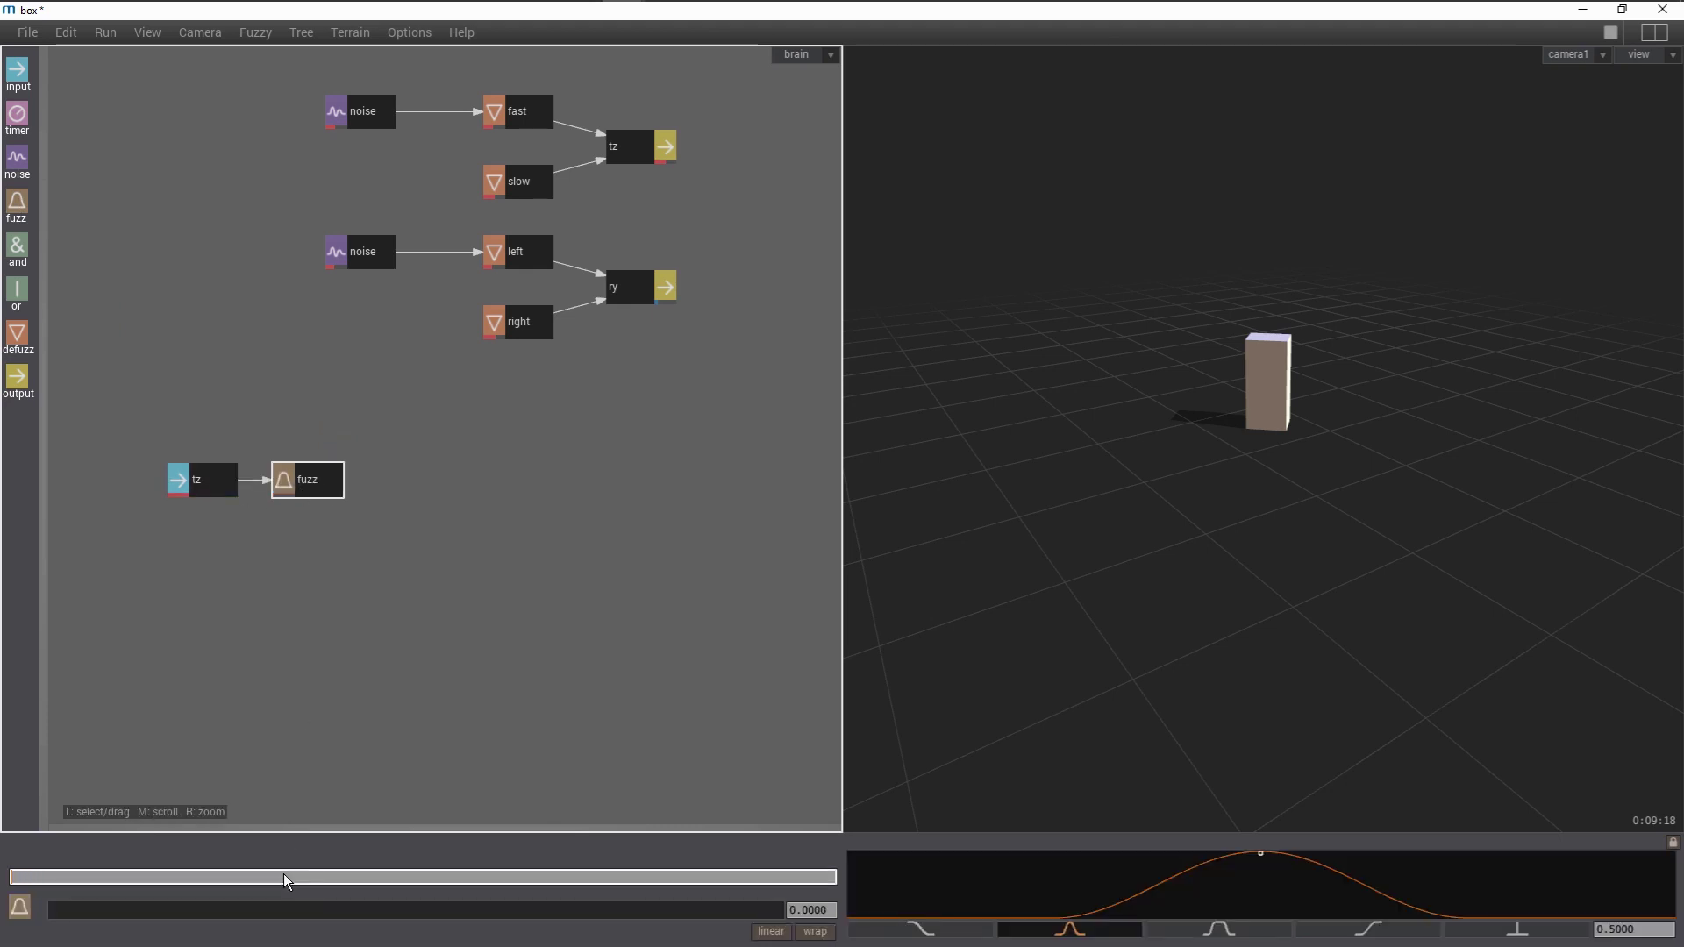
type("t")
key("Return")
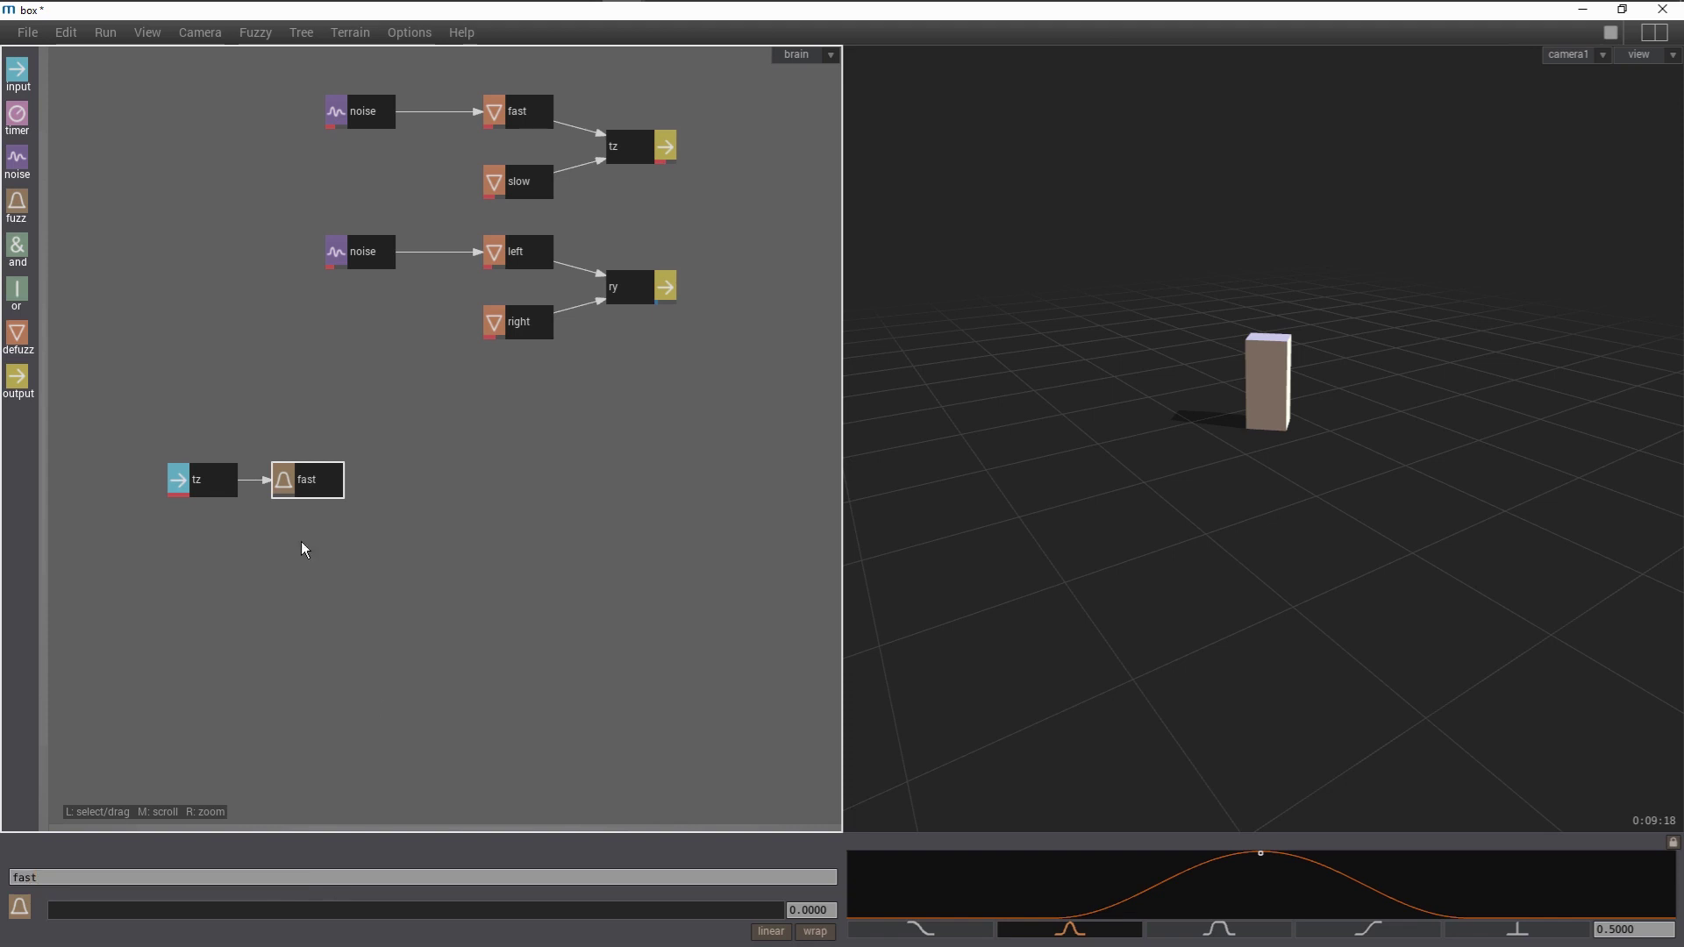
Set the upper limit of the tz input node's range to 10.
left_click(224, 485)
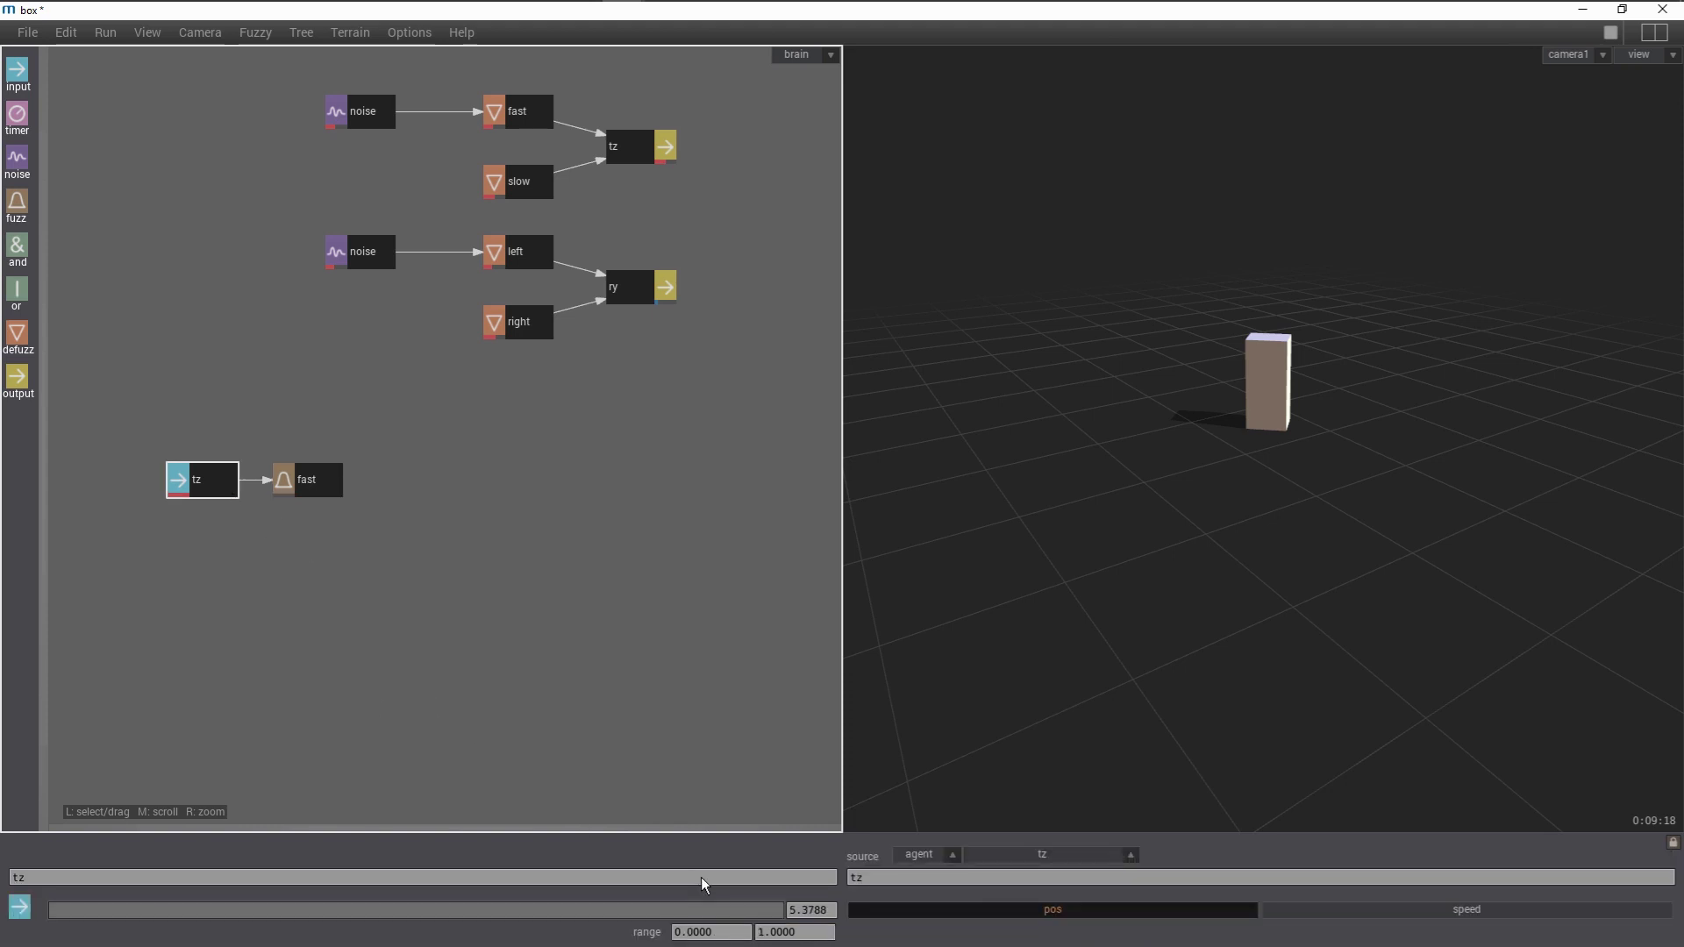
left_click(771, 940)
type("0")
key("Return")
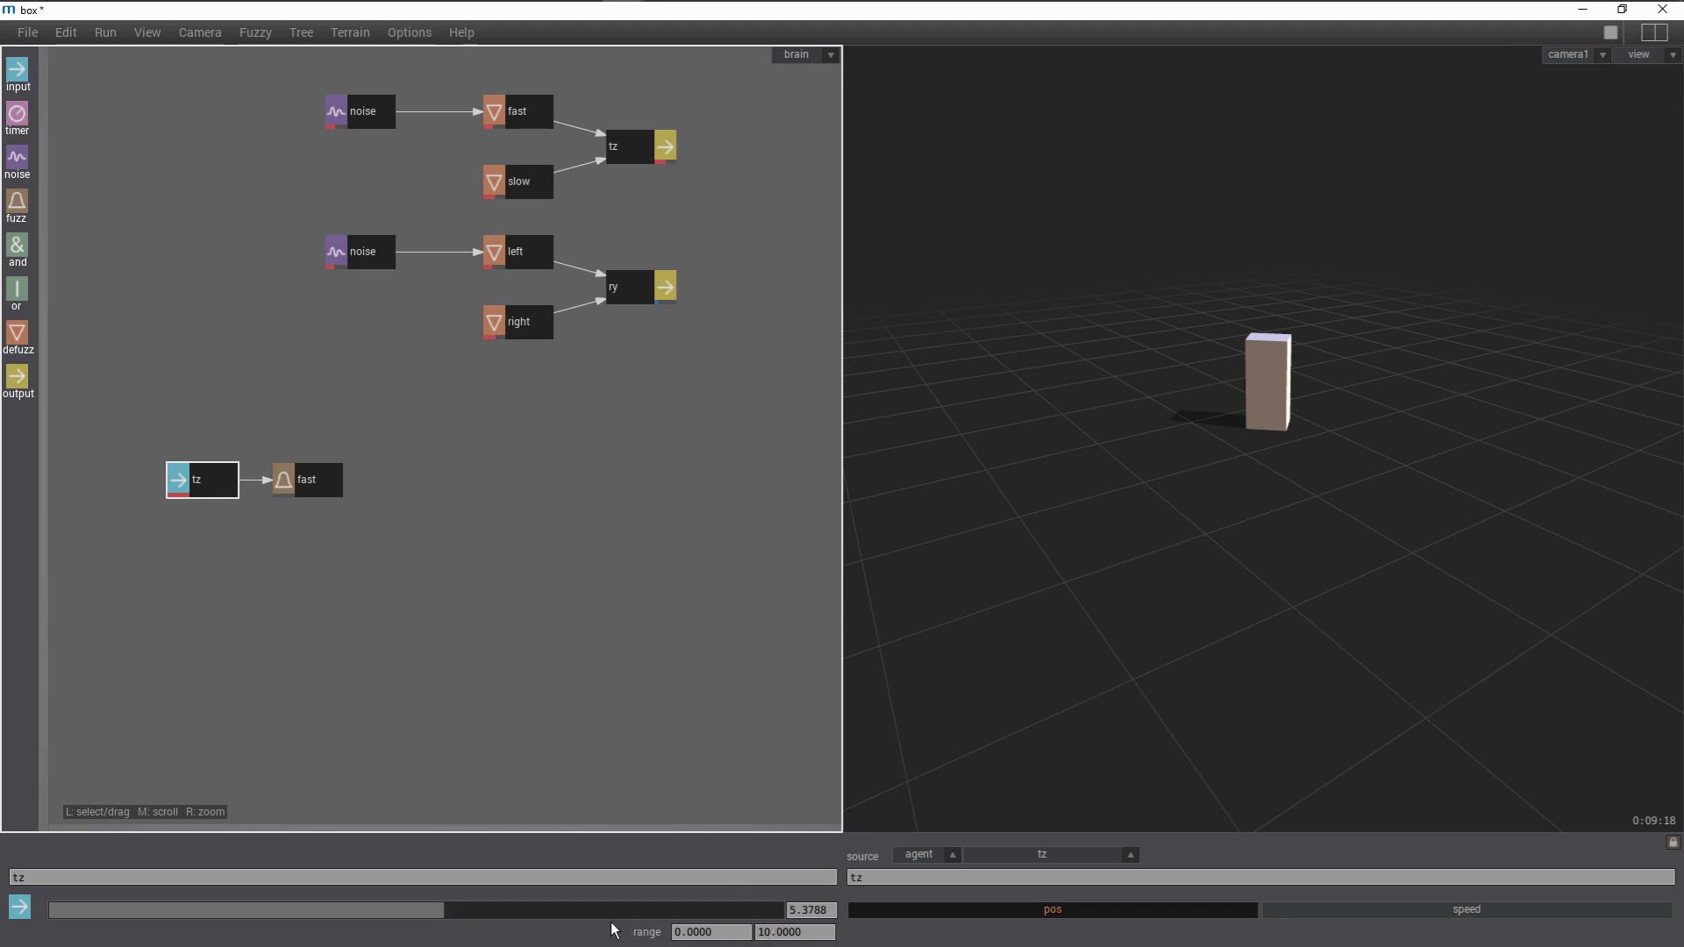
Give the fast fuzz node a gradually rising membership curve starting at about 3.47, and run the simulation briefly to check it.
left_click(318, 480)
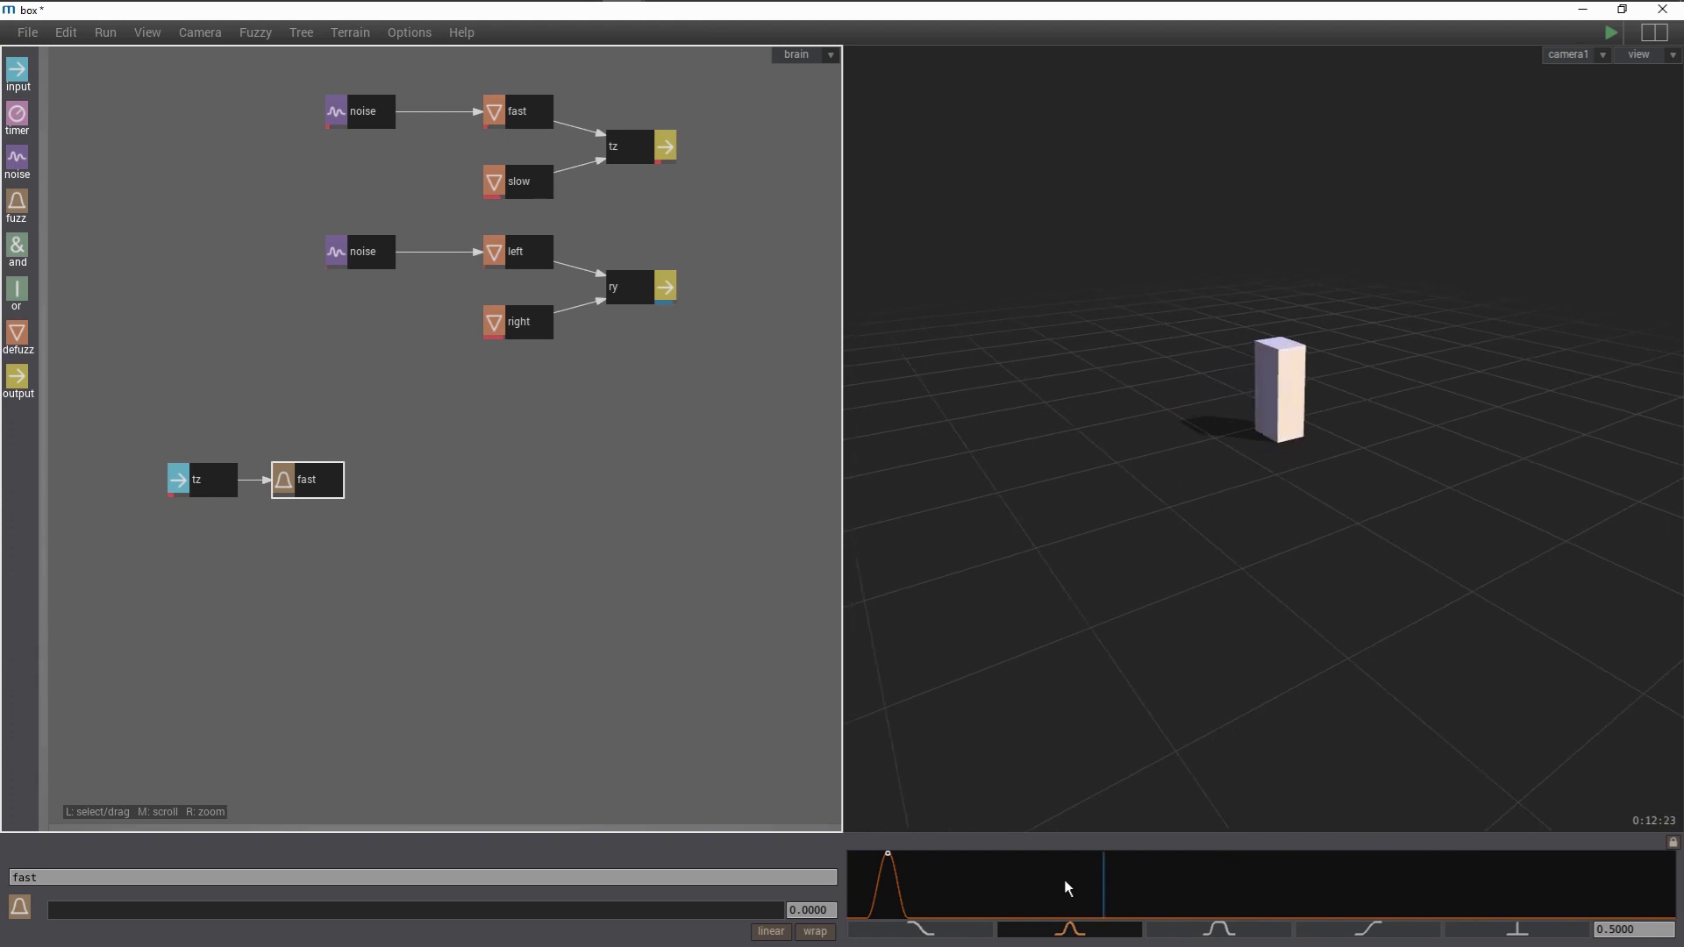
key("space")
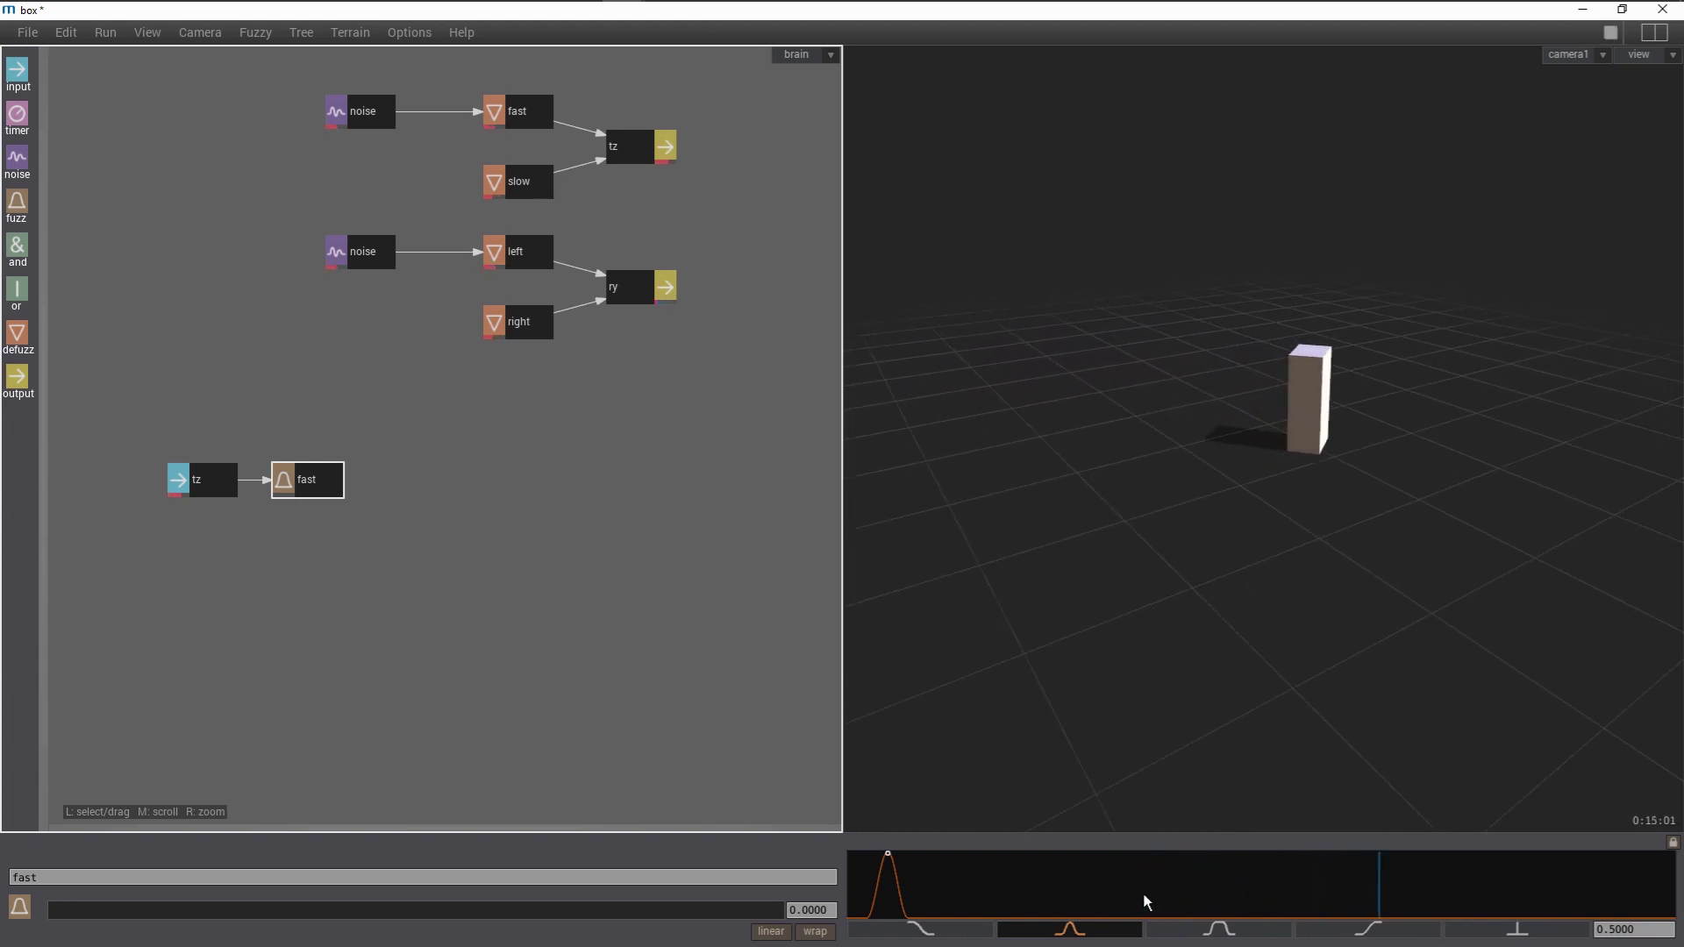
left_click(1358, 931)
left_click_drag(913, 887, 1570, 856)
left_click_drag(986, 893, 1227, 892)
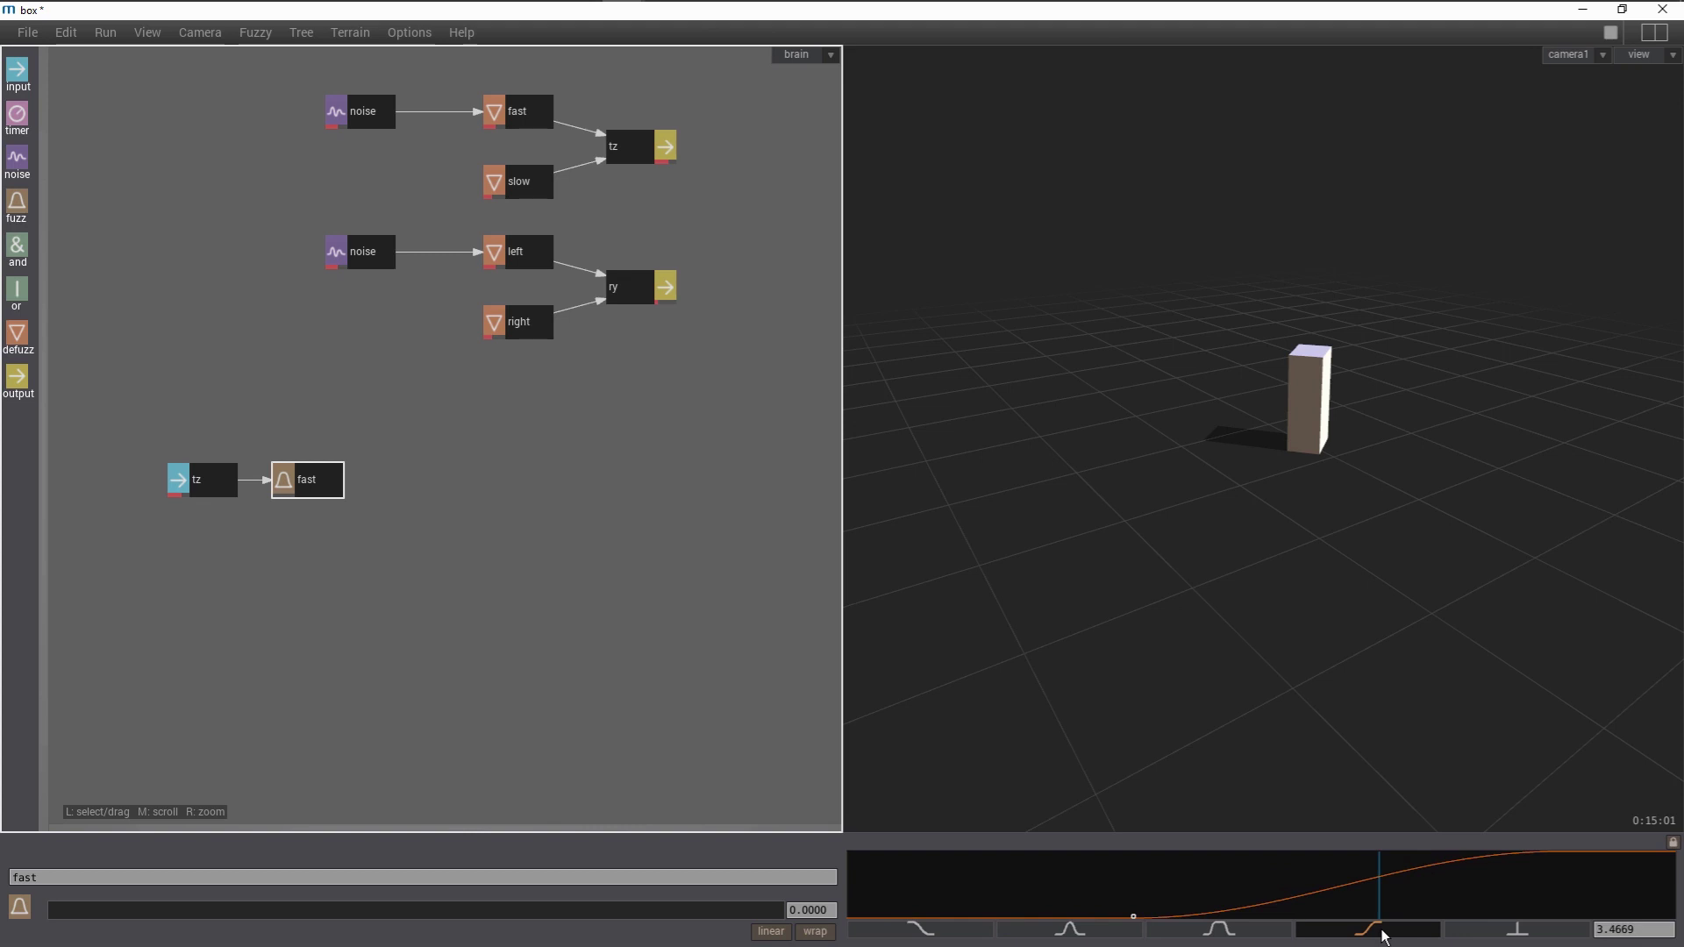
key("space")
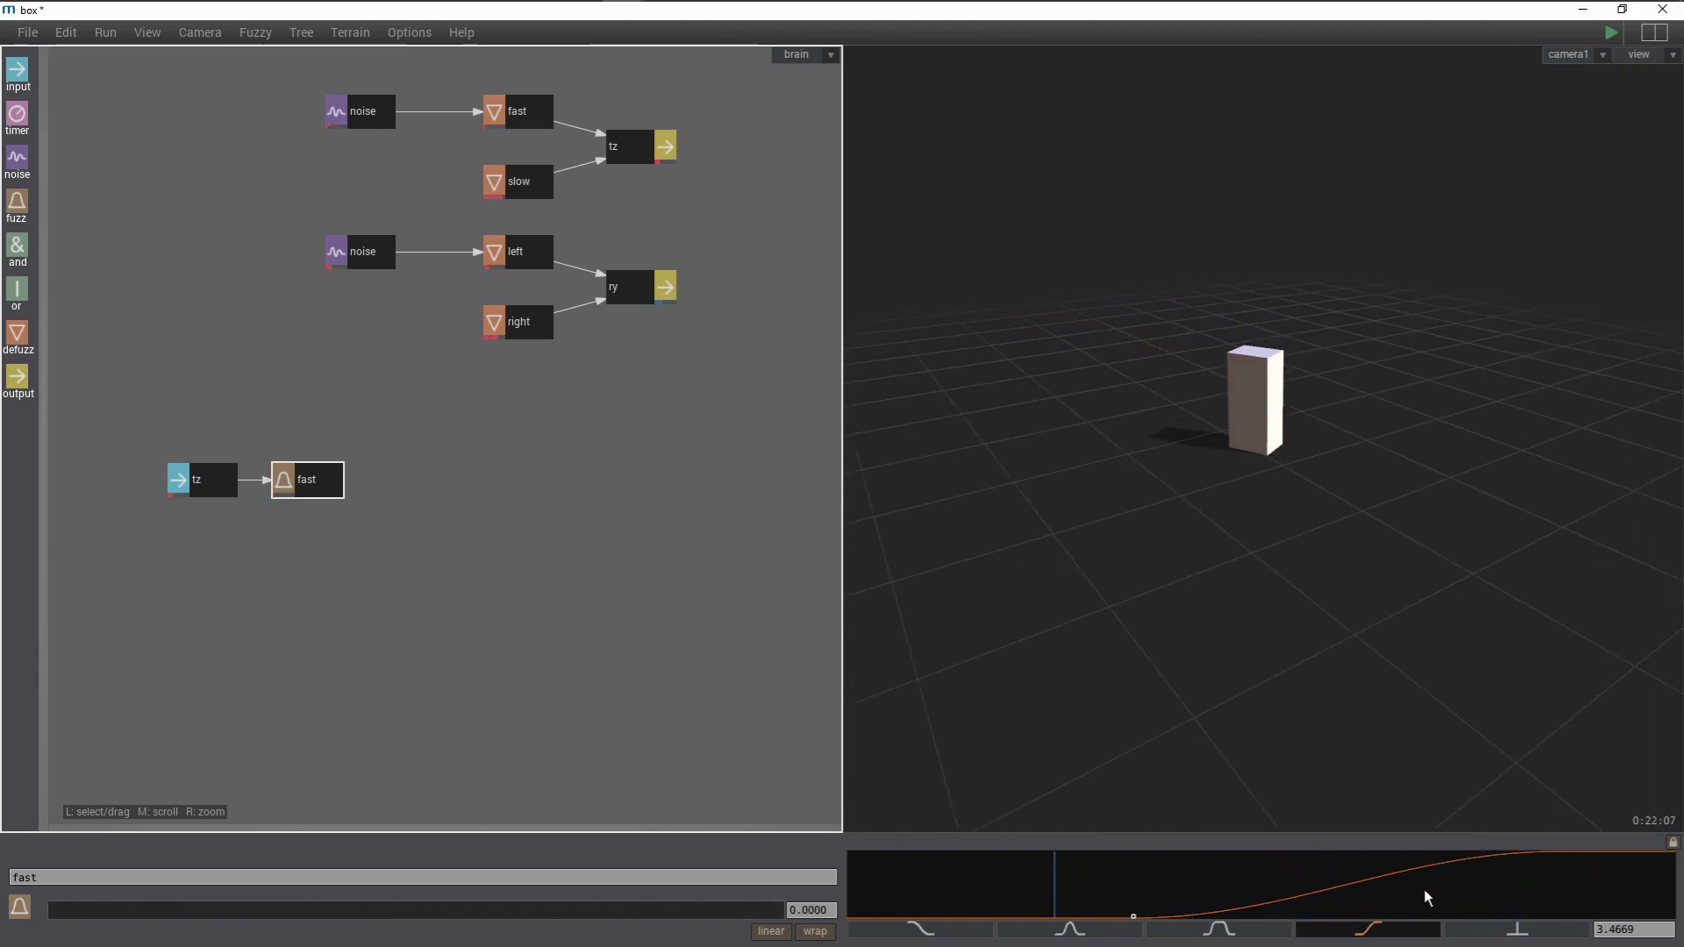
key("space")
Add another input node below the tz input and set its source channel to ry.
left_click_drag(16, 72, 238, 519)
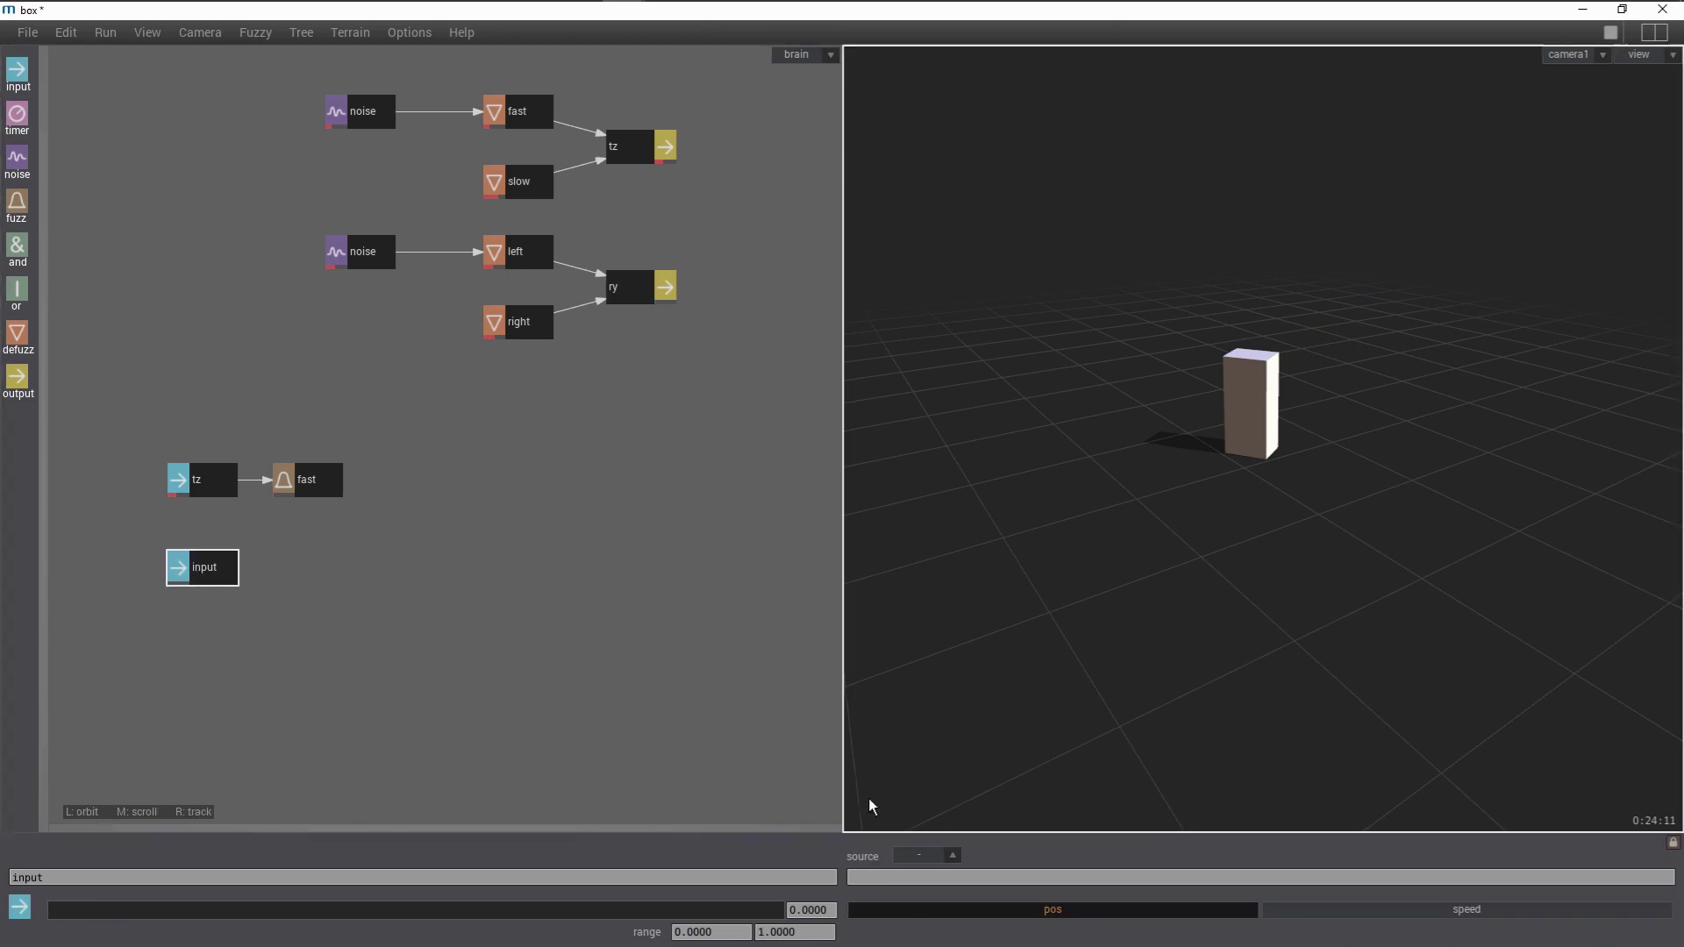
left_click(953, 877)
type("ry")
key("Return")
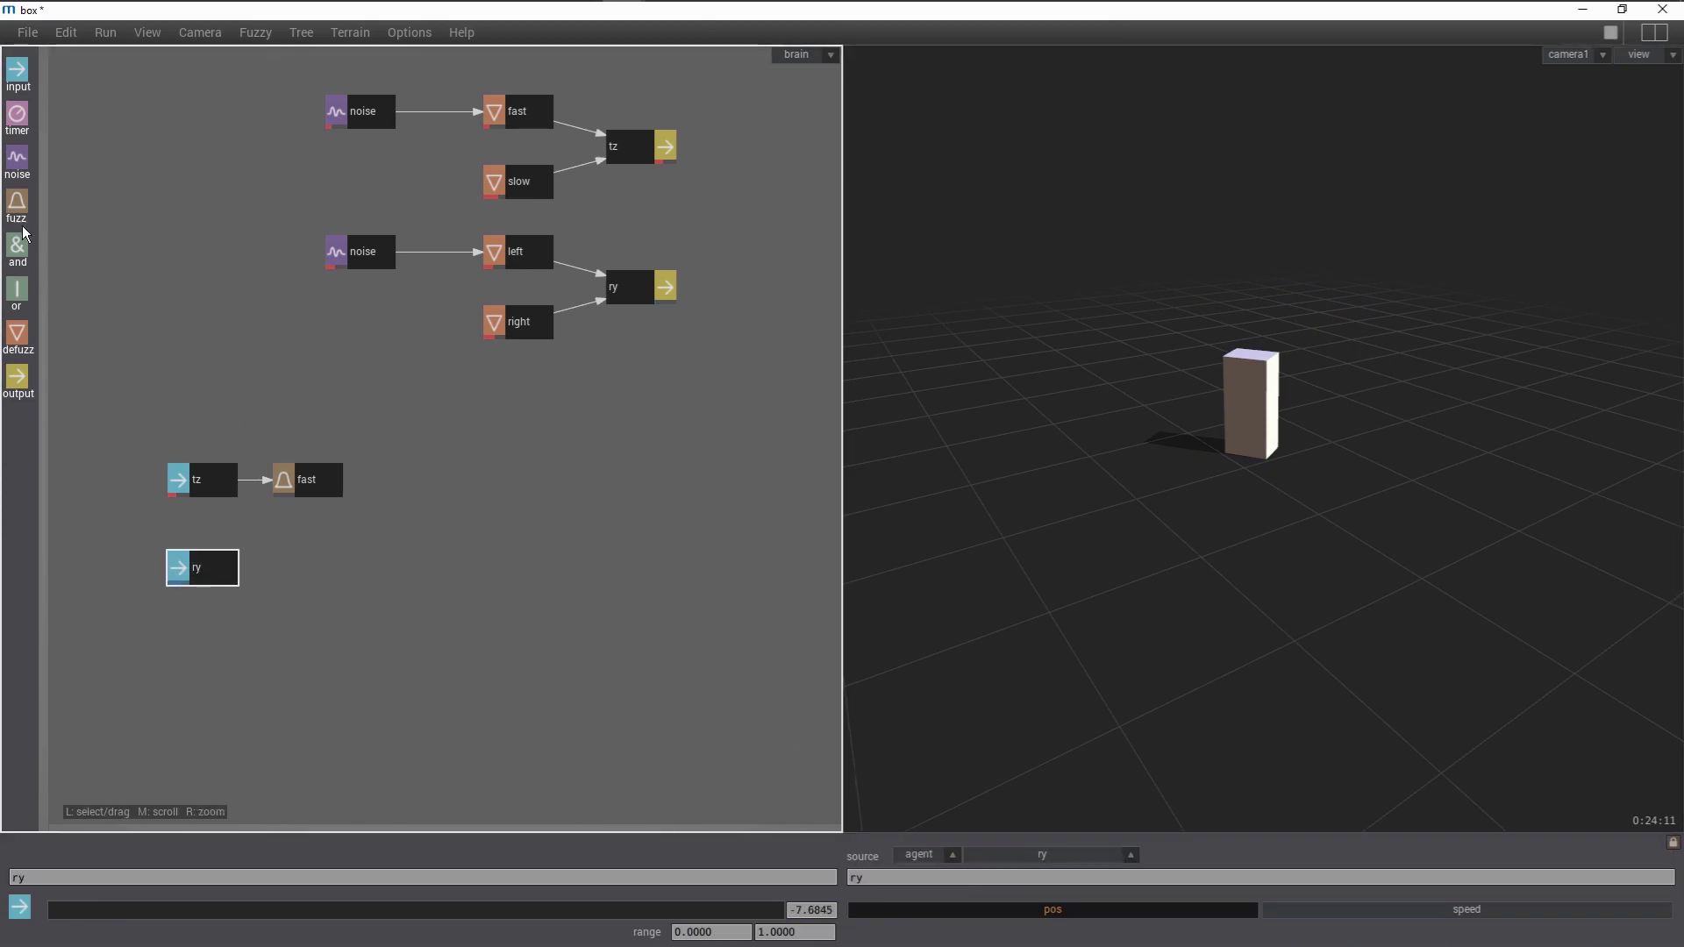
Add two fuzz nodes beside the ry input, both fed by it, and name the upper one left.
left_click_drag(17, 204, 308, 553)
left_click_drag(16, 204, 291, 613)
left_click(308, 553)
left_click(483, 879)
key("BackSpace")
key("BackSpace")
key("BackSpace")
type("left")
key("Return")
Rename the lower fuzz node fed by the ry input as right.
left_click(322, 598)
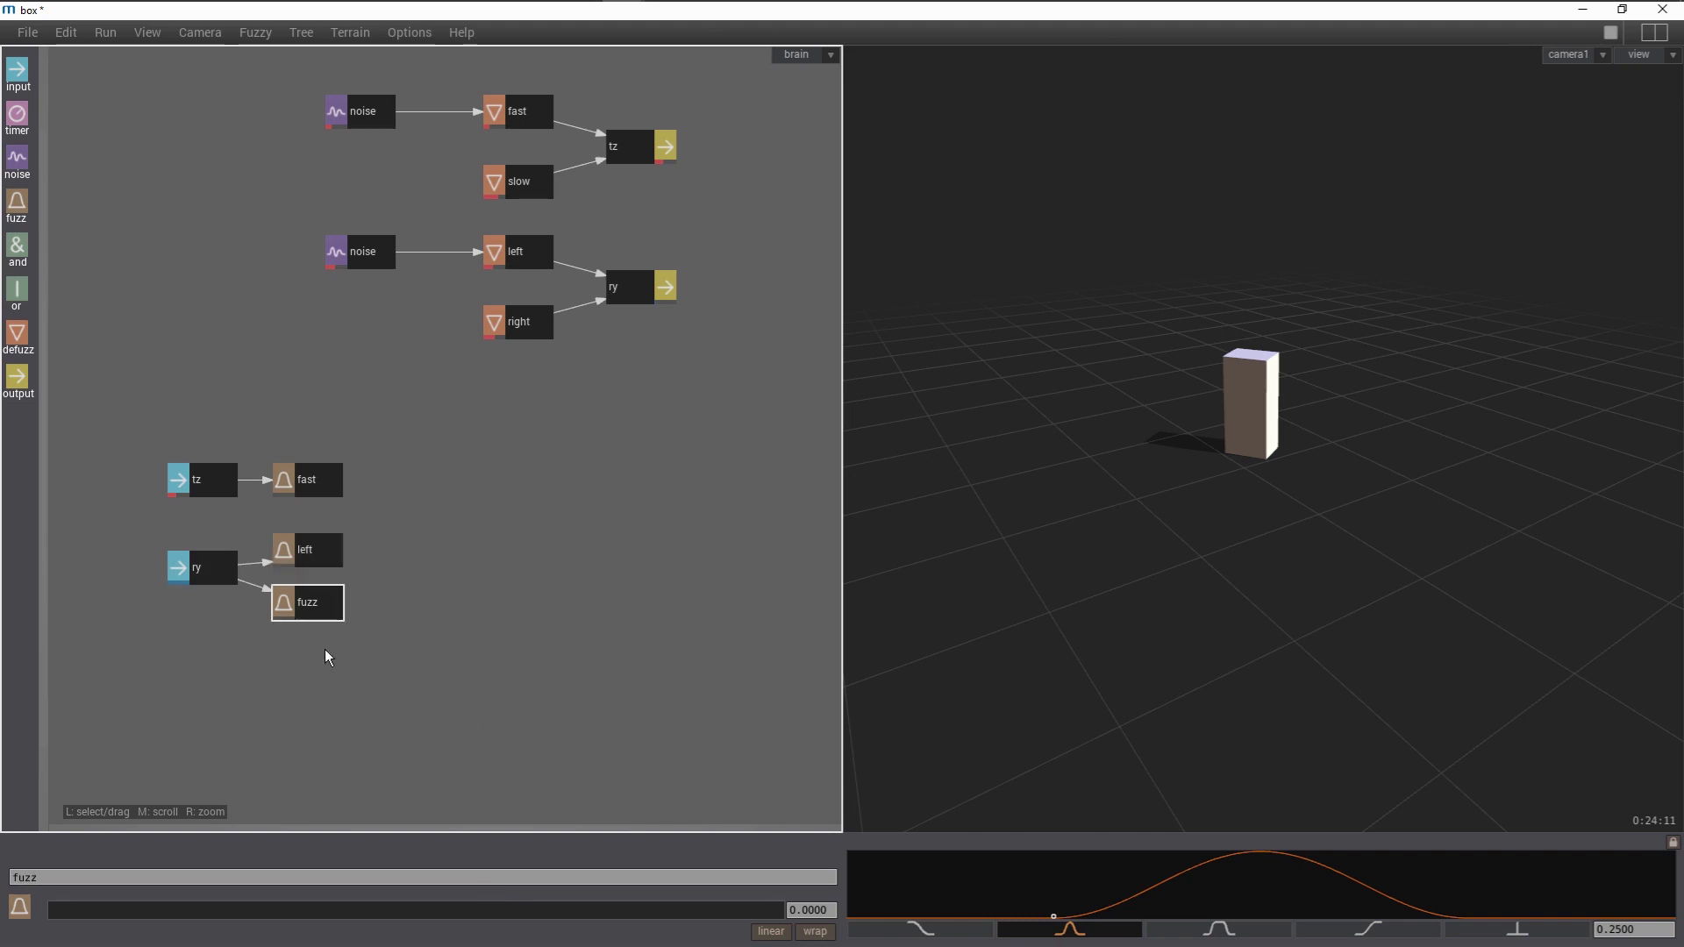
left_click(367, 877)
key("BackSpace")
key("BackSpace")
key("BackSpace")
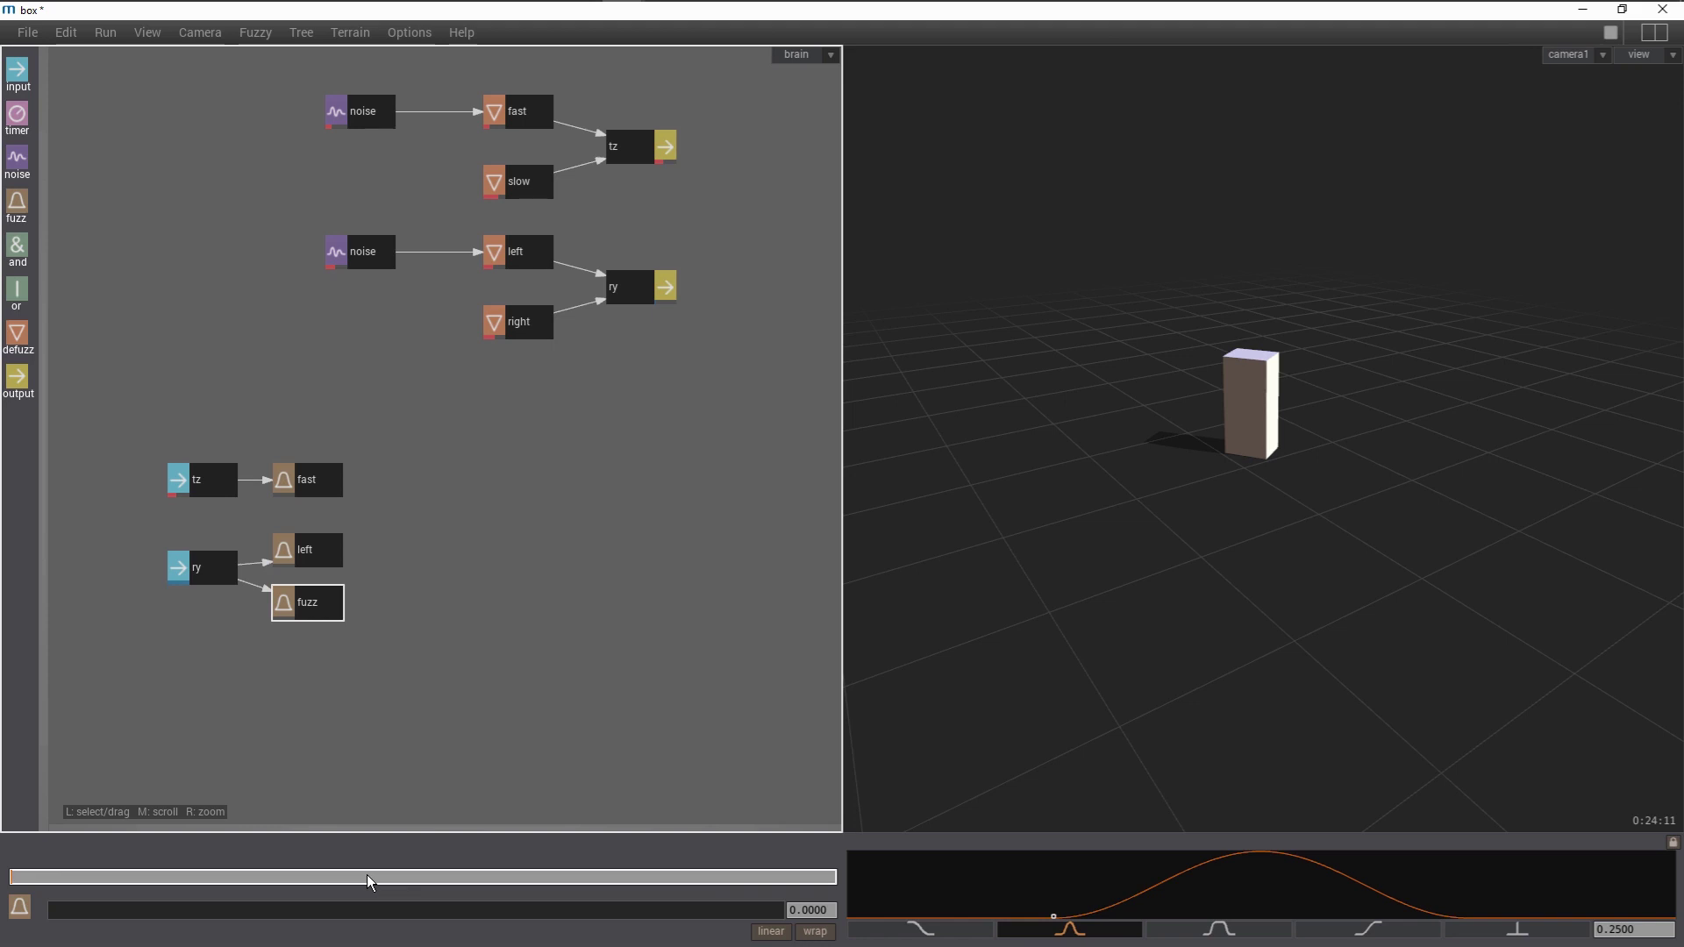
type("right")
key("Return")
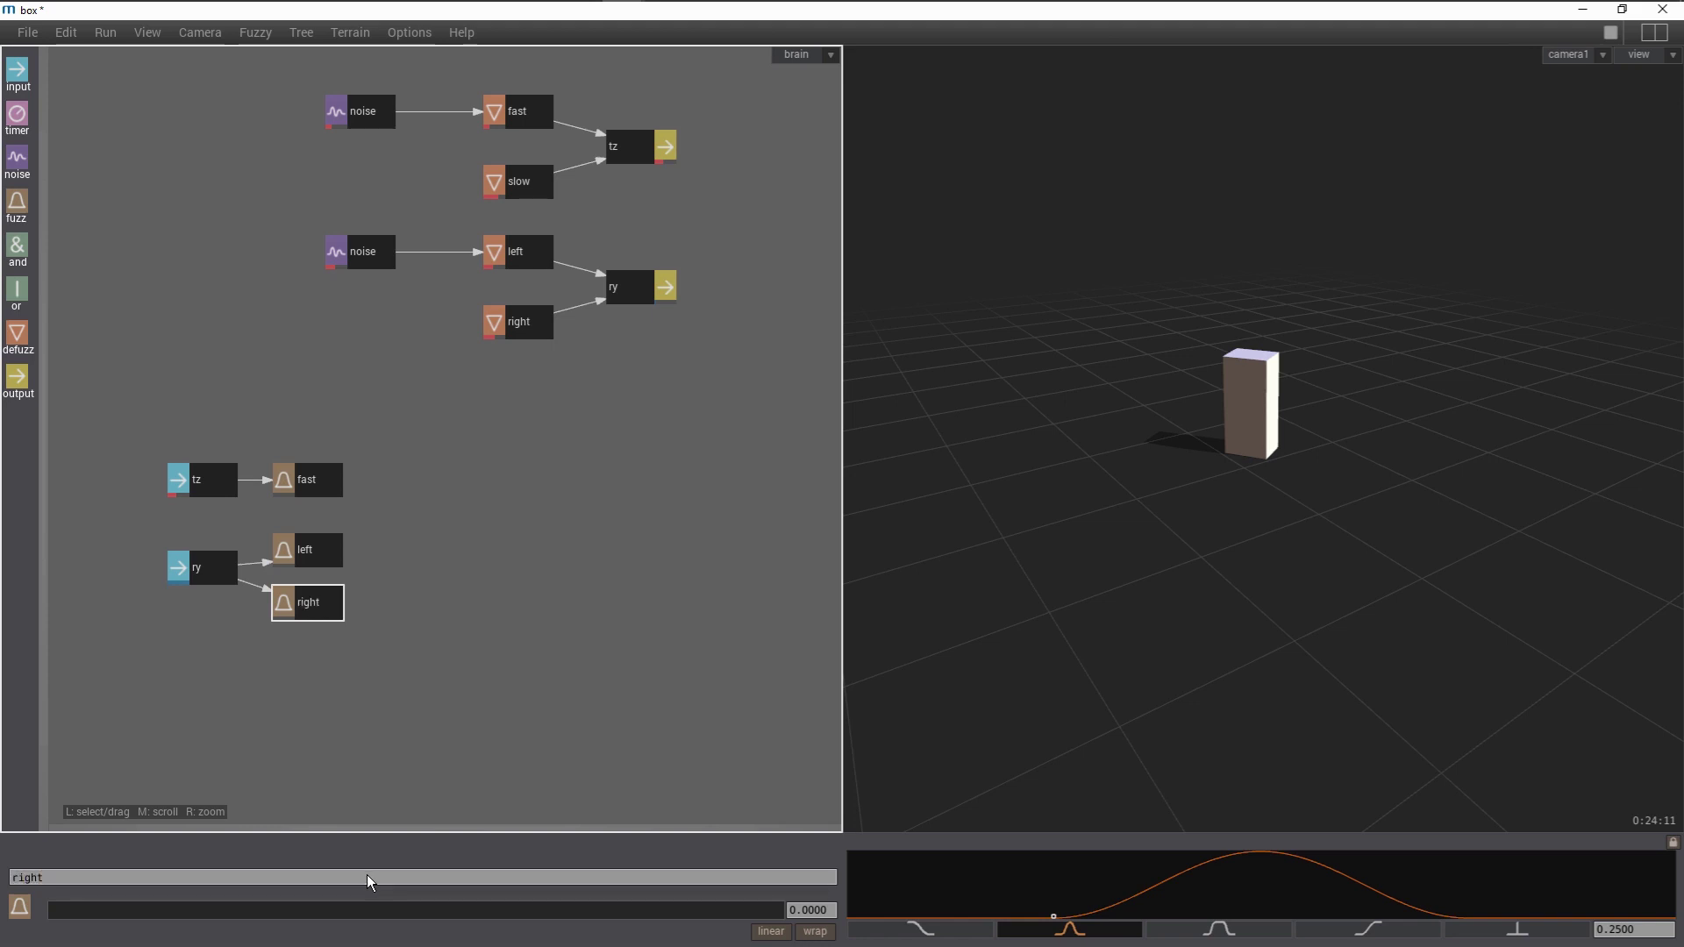
Set the ry input node's range from -100 to 100.
left_click(210, 576)
left_click(714, 932)
key("BackSpace")
key("BackSpace")
key("BackSpace")
key("BackSpace")
key("BackSpace")
type("-100")
key("Return")
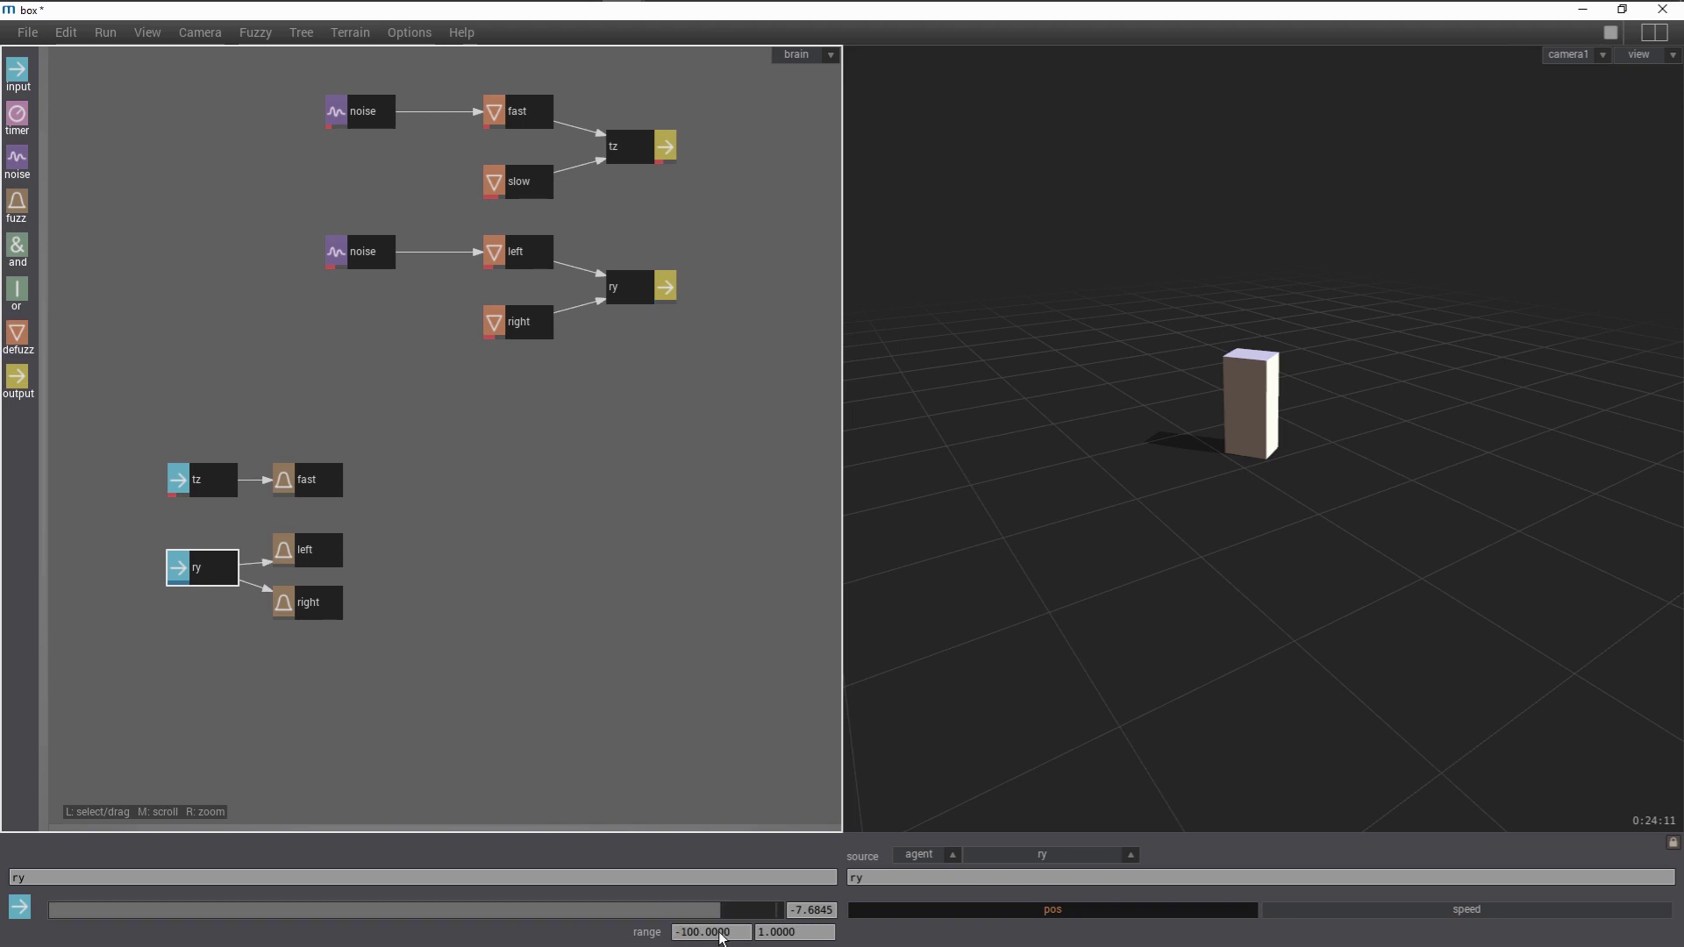
left_click(769, 935)
type("00")
key("Return")
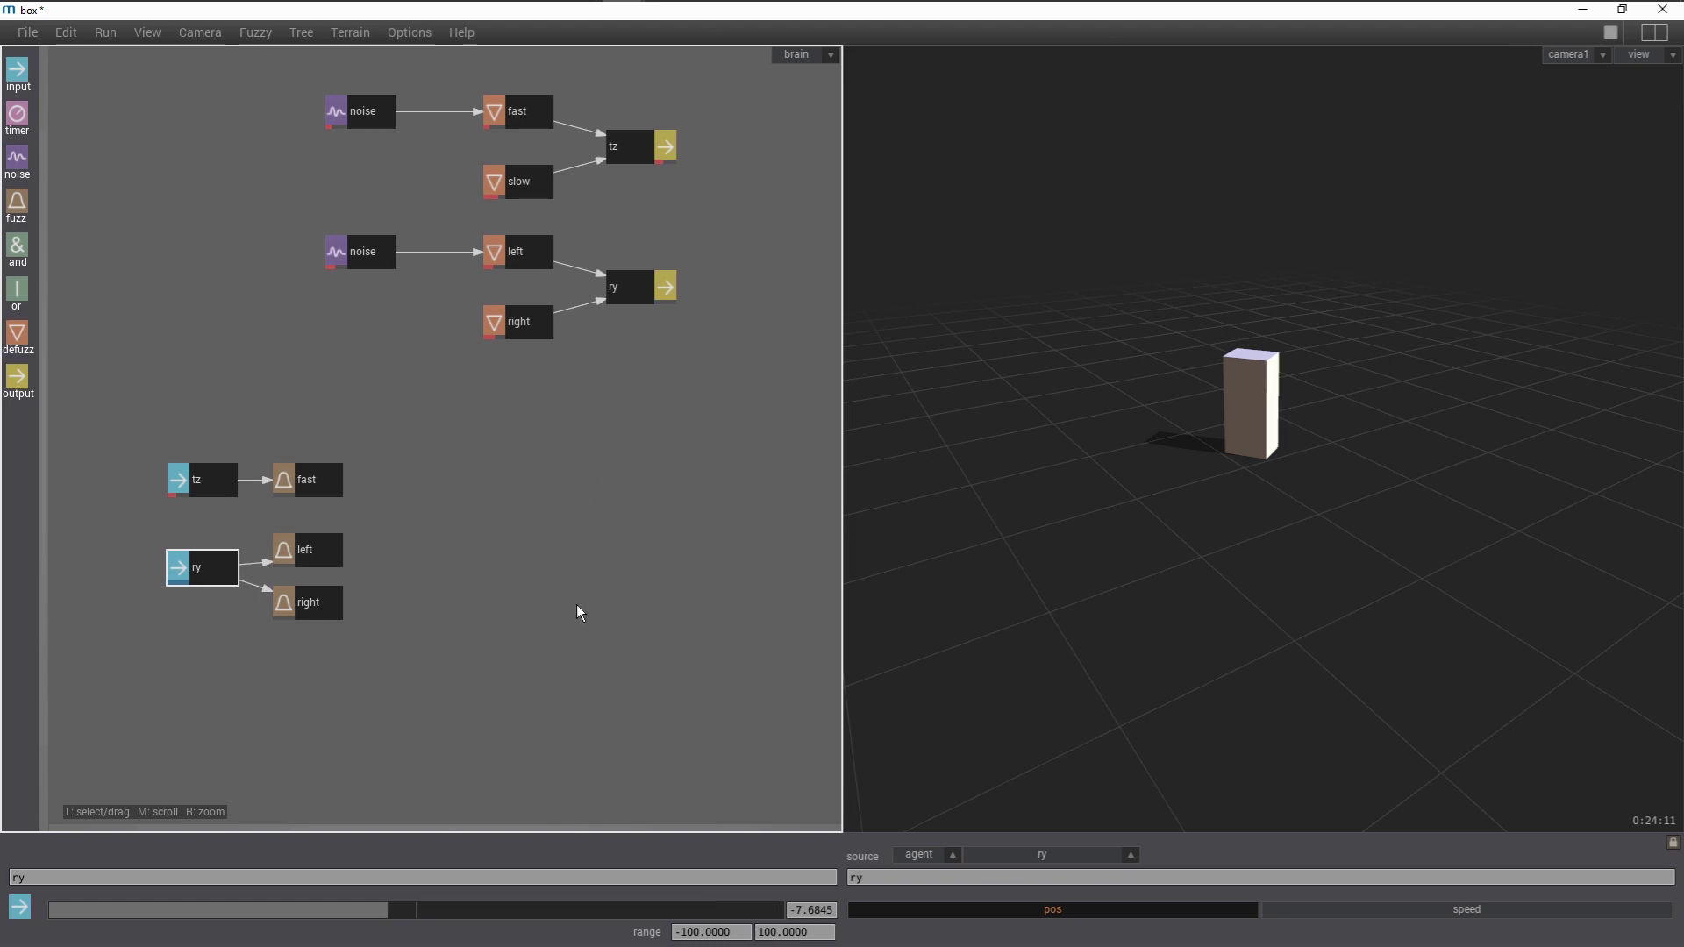
Give the left fuzz node a rising membership curve stretched across the positive half of the range.
left_click(321, 554)
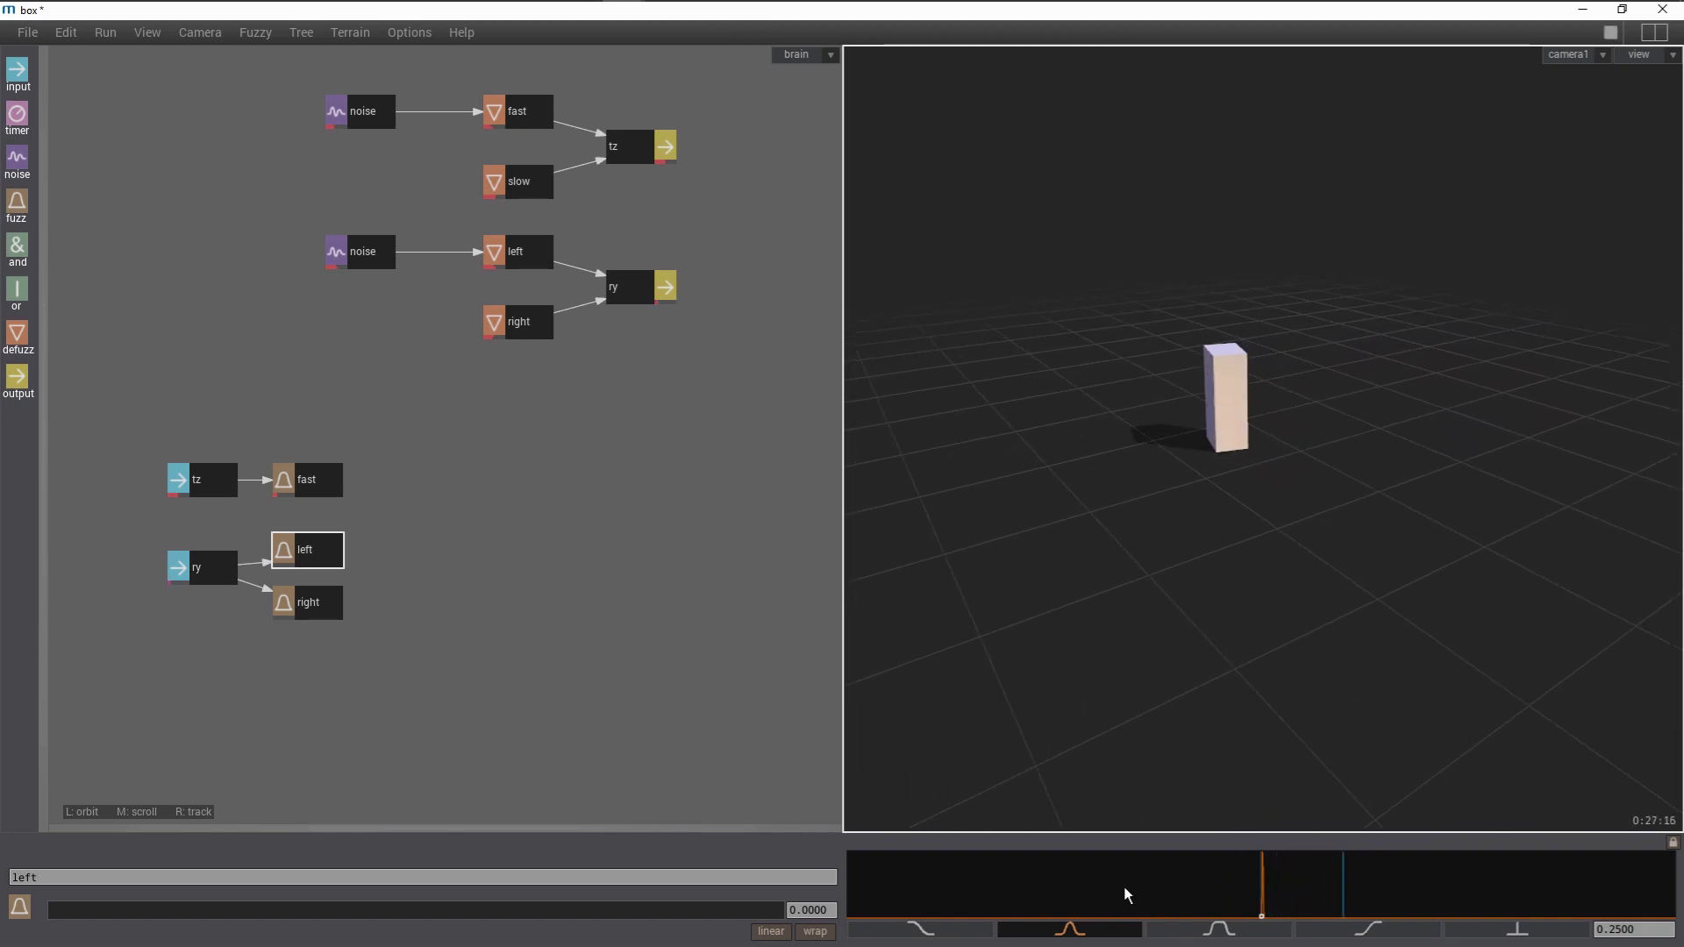
left_click(1322, 932)
left_click_drag(1297, 887, 1508, 880)
left_click(1484, 880)
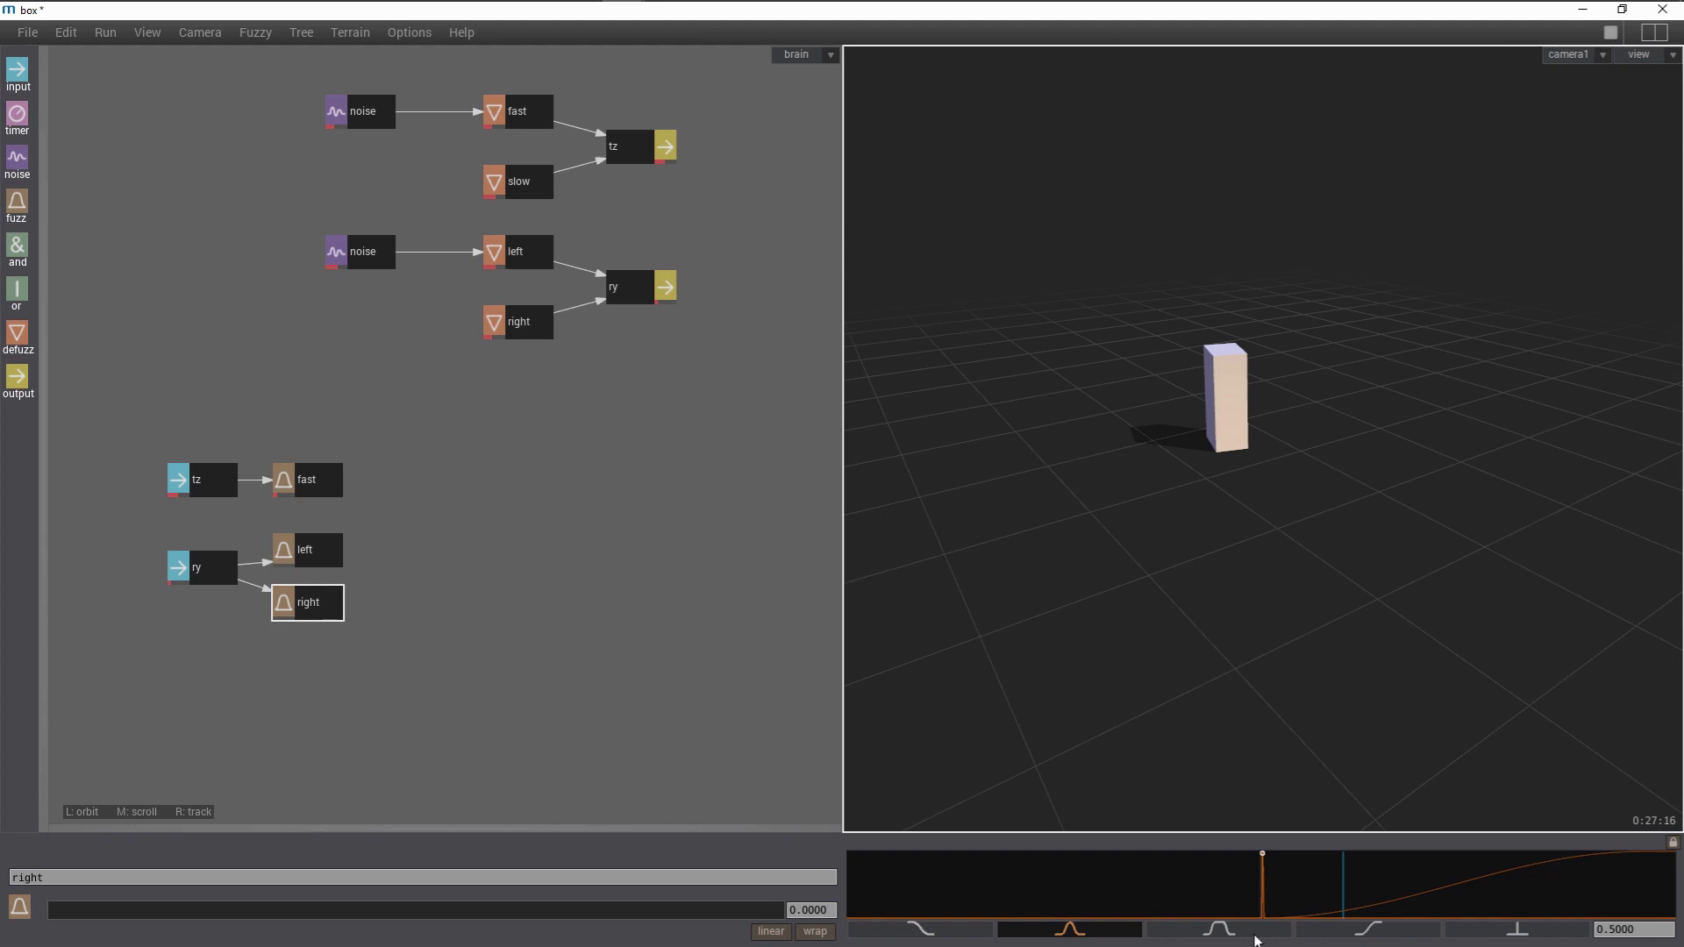
Give the right fuzz node a falling membership curve starting at about -90.5 across the negative half, and check it in the simulation.
left_click(968, 937)
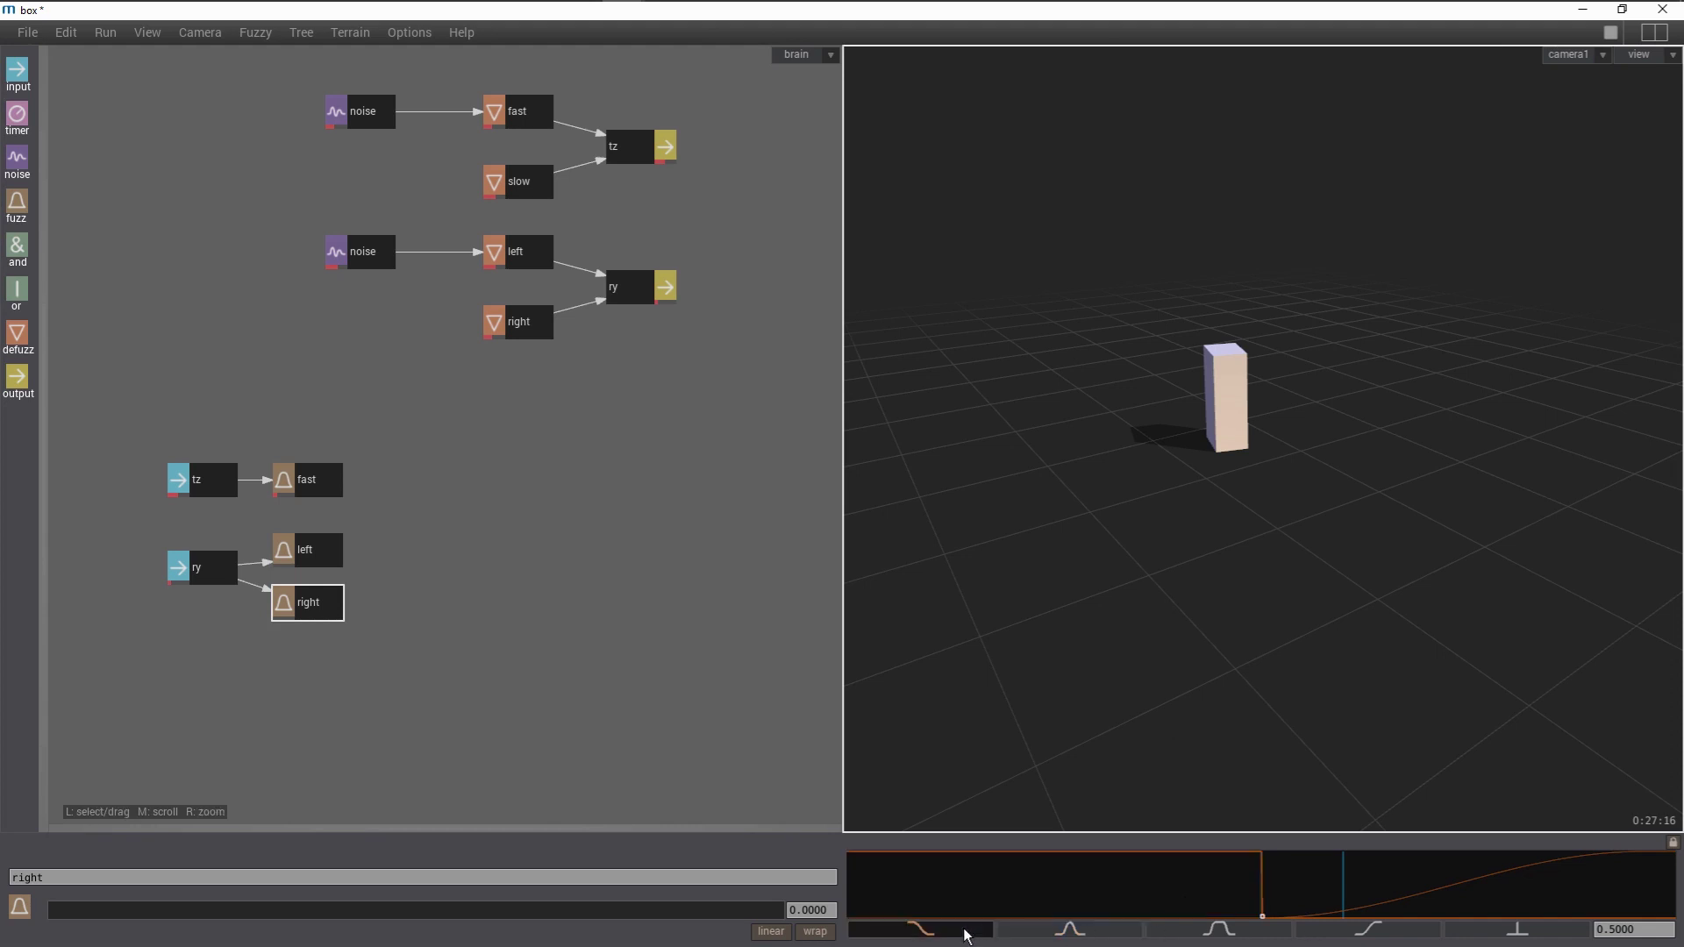
left_click_drag(1033, 889, 838, 888)
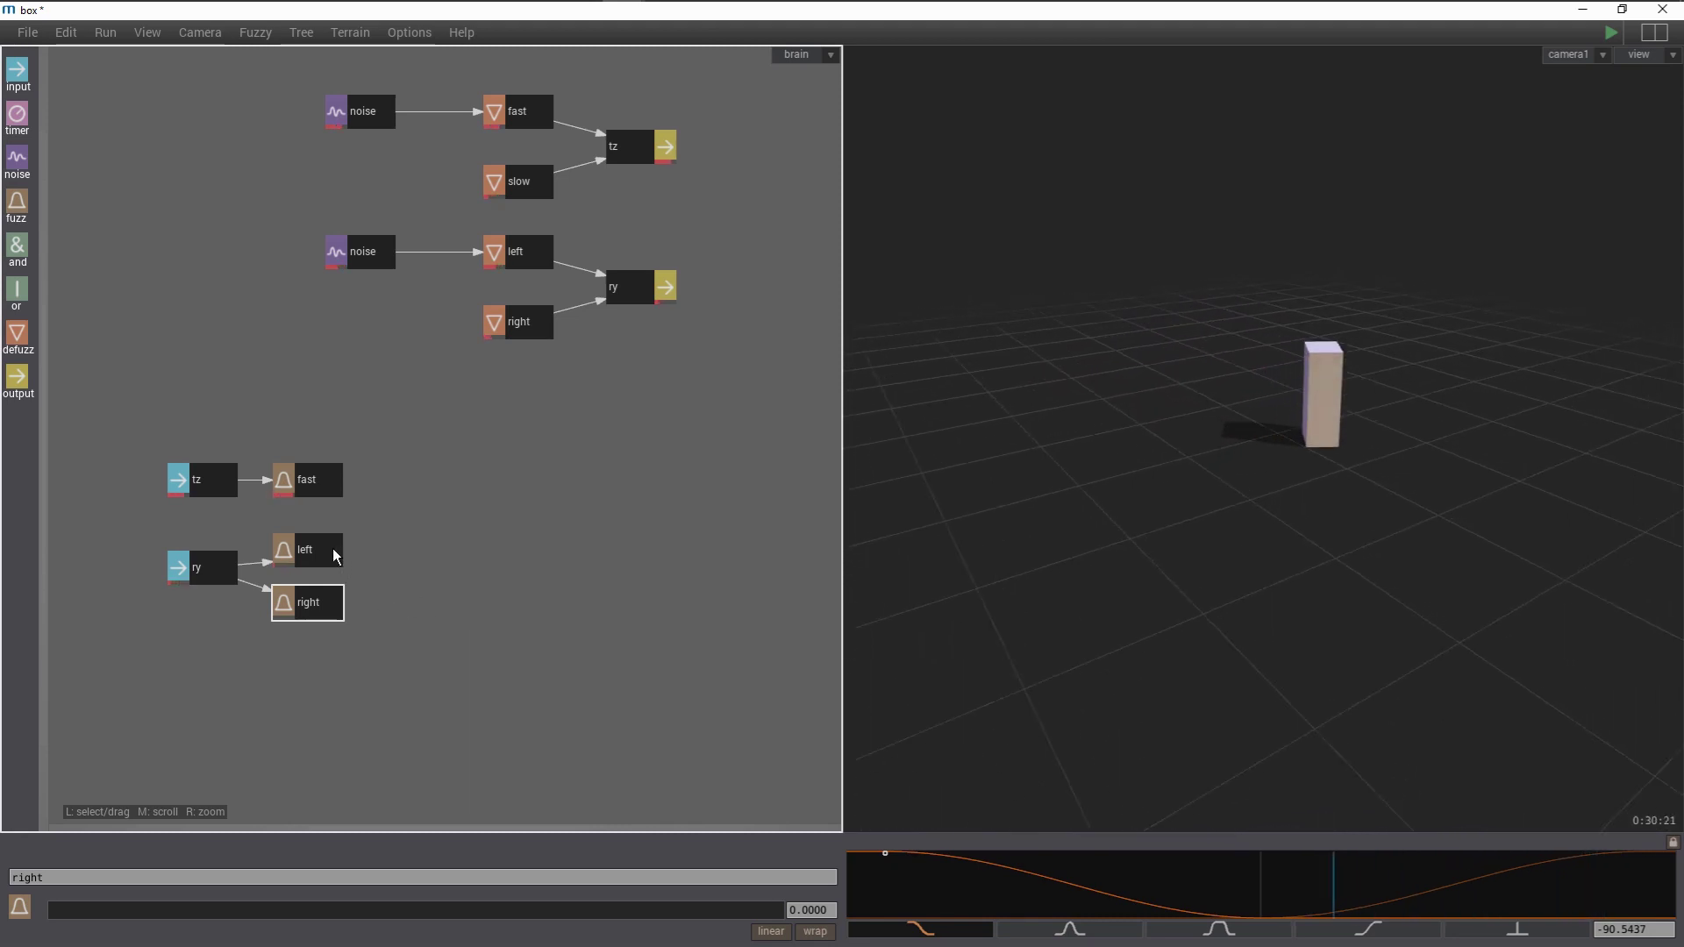
key("space")
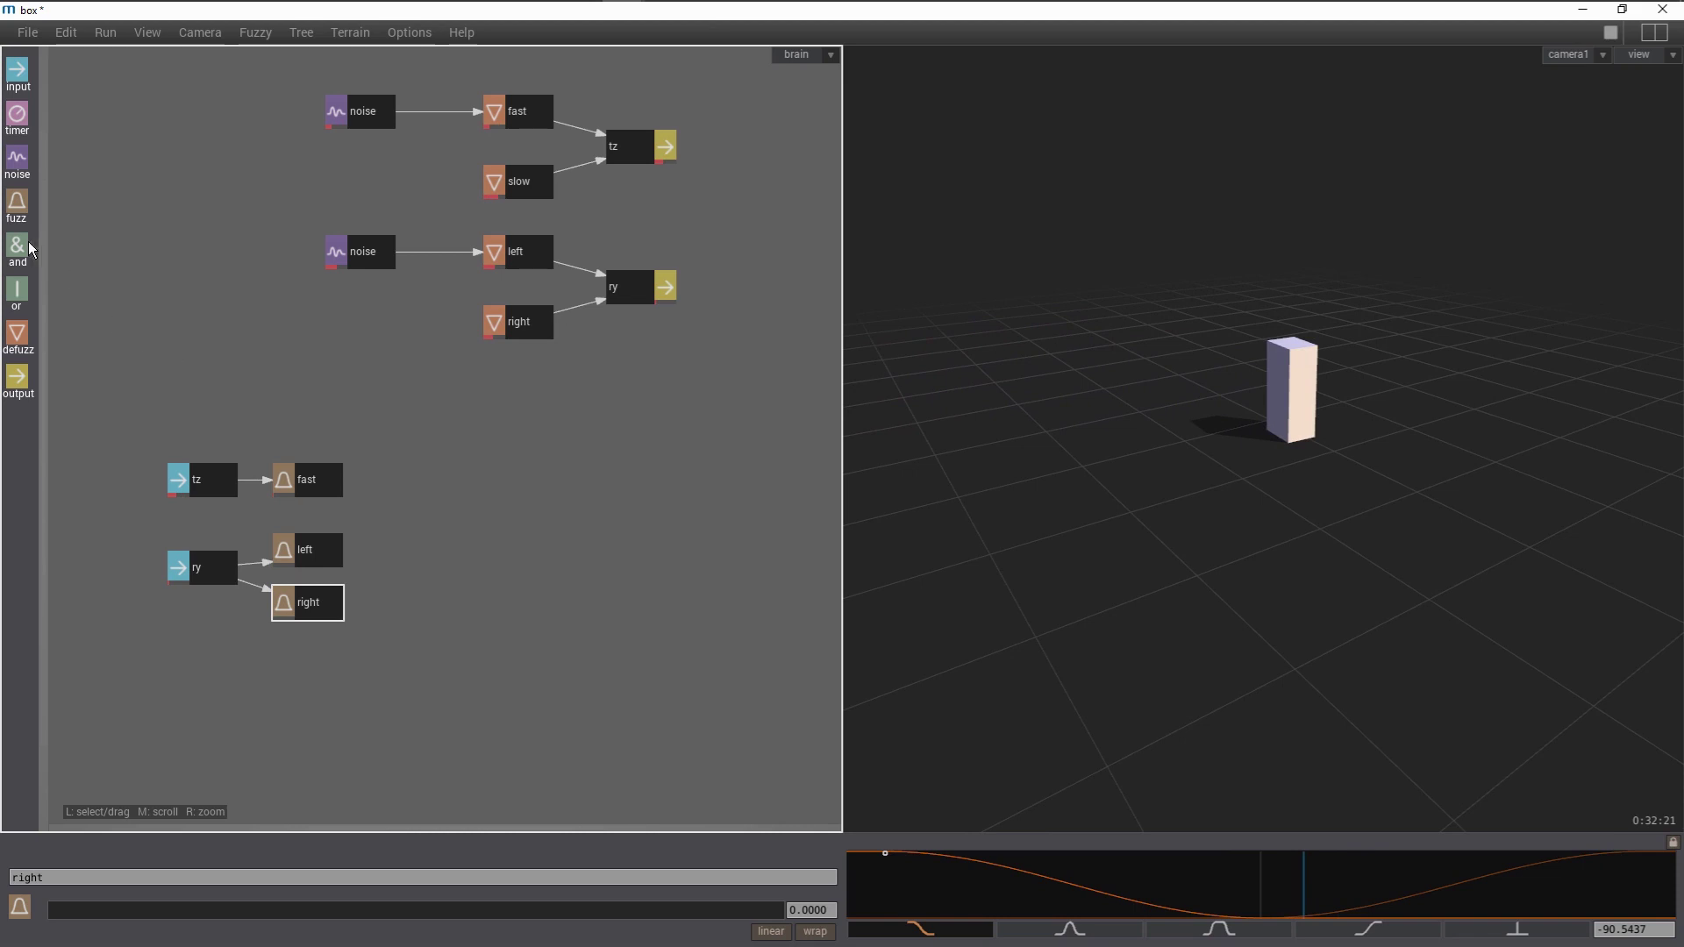
Add an and node fed by the fast and left fuzz nodes and name it "fast & left".
left_click_drag(24, 251, 432, 514)
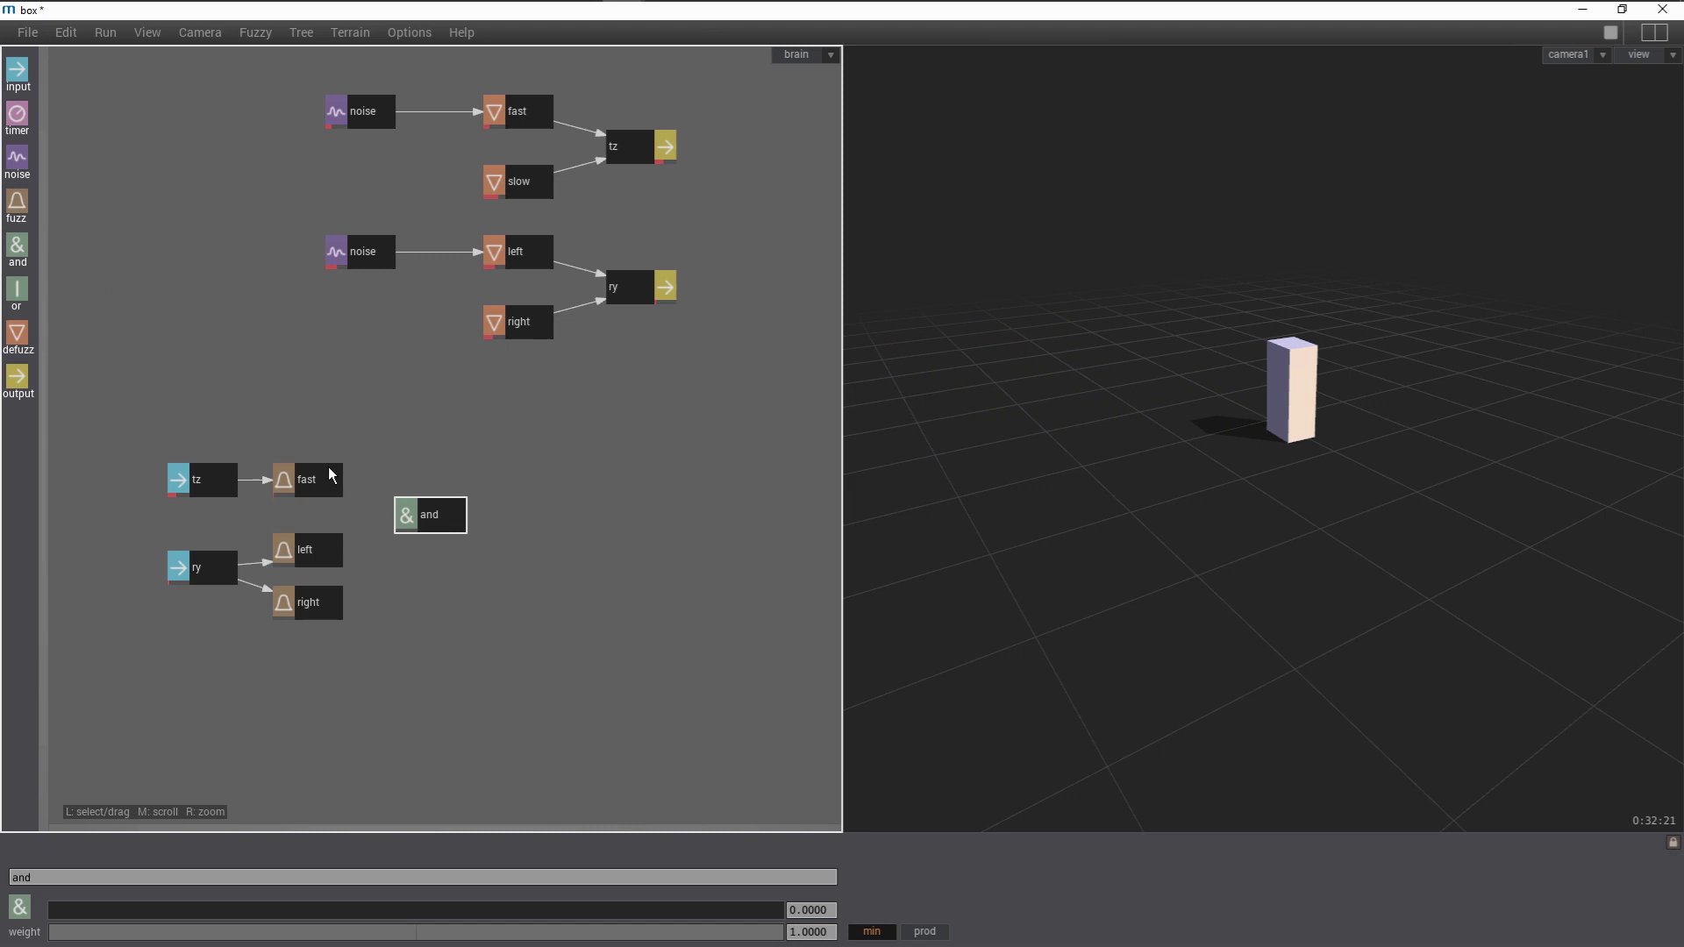
left_click_drag(335, 476, 430, 519)
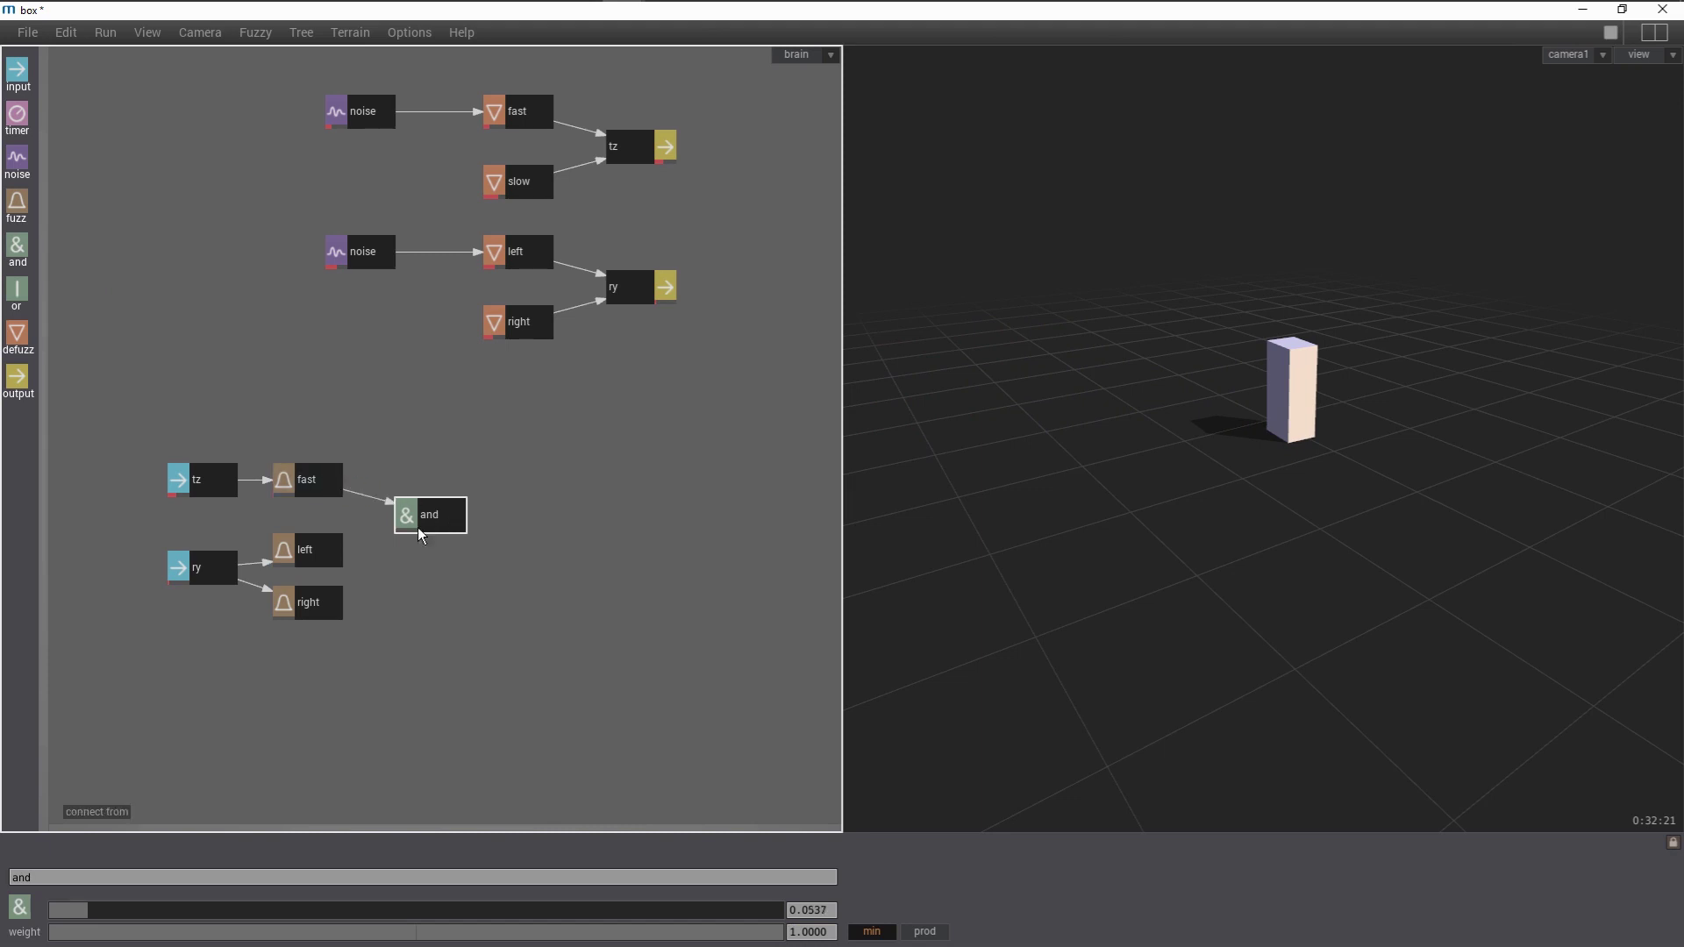
left_click_drag(324, 558, 446, 519)
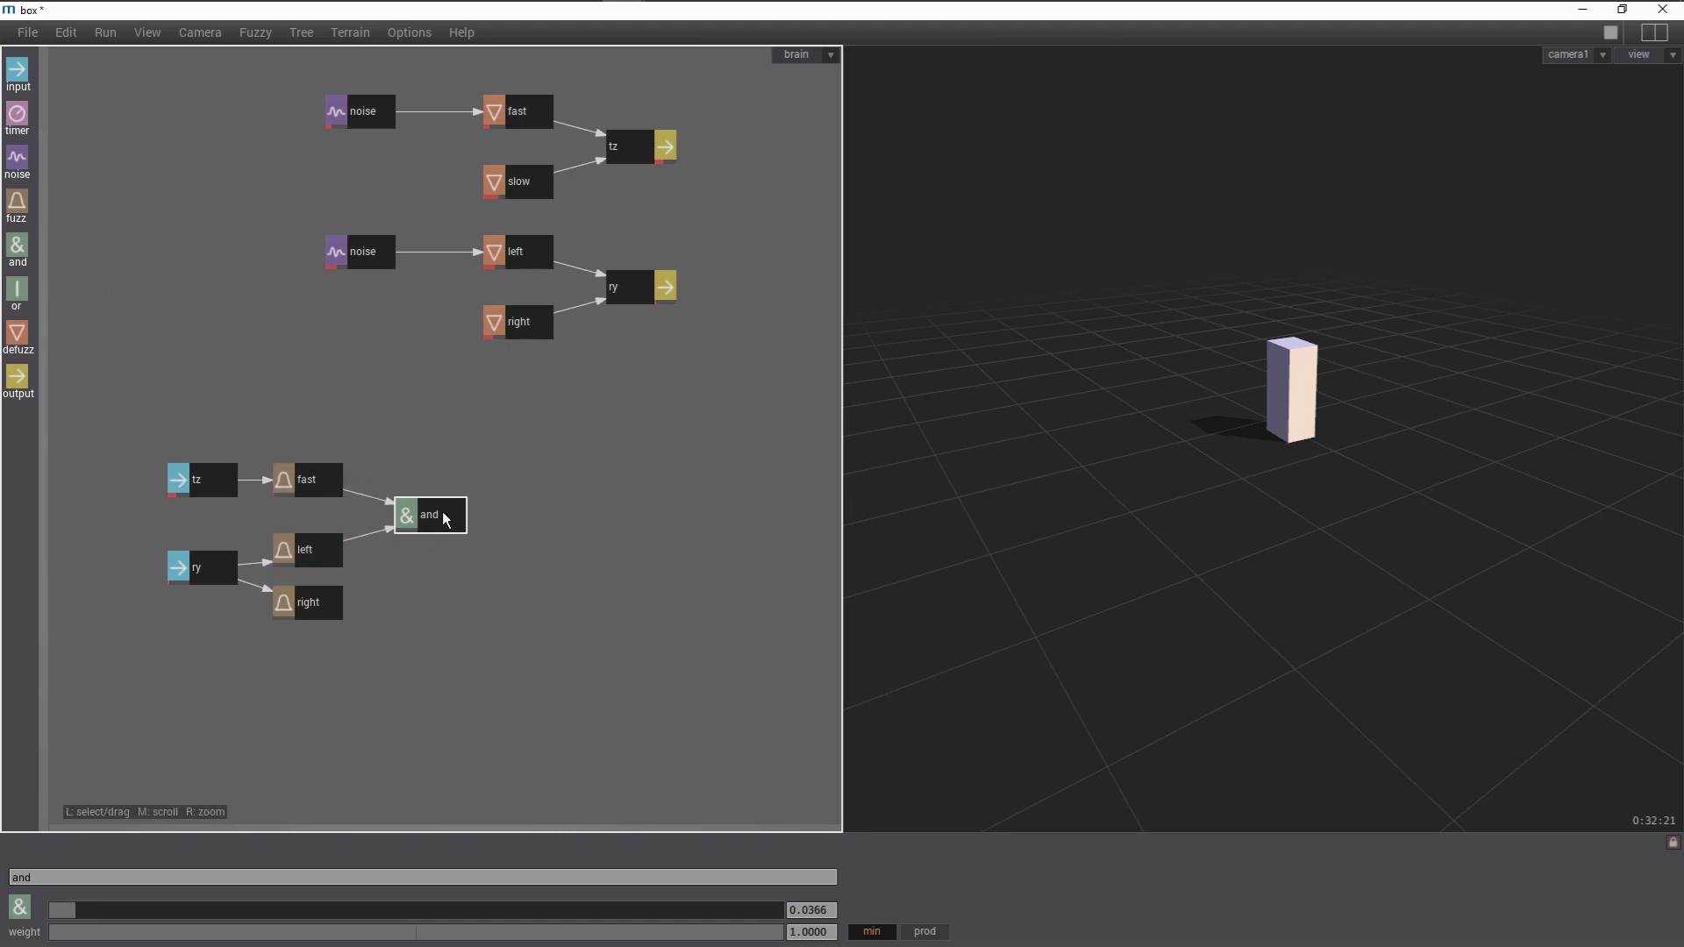
left_click(424, 878)
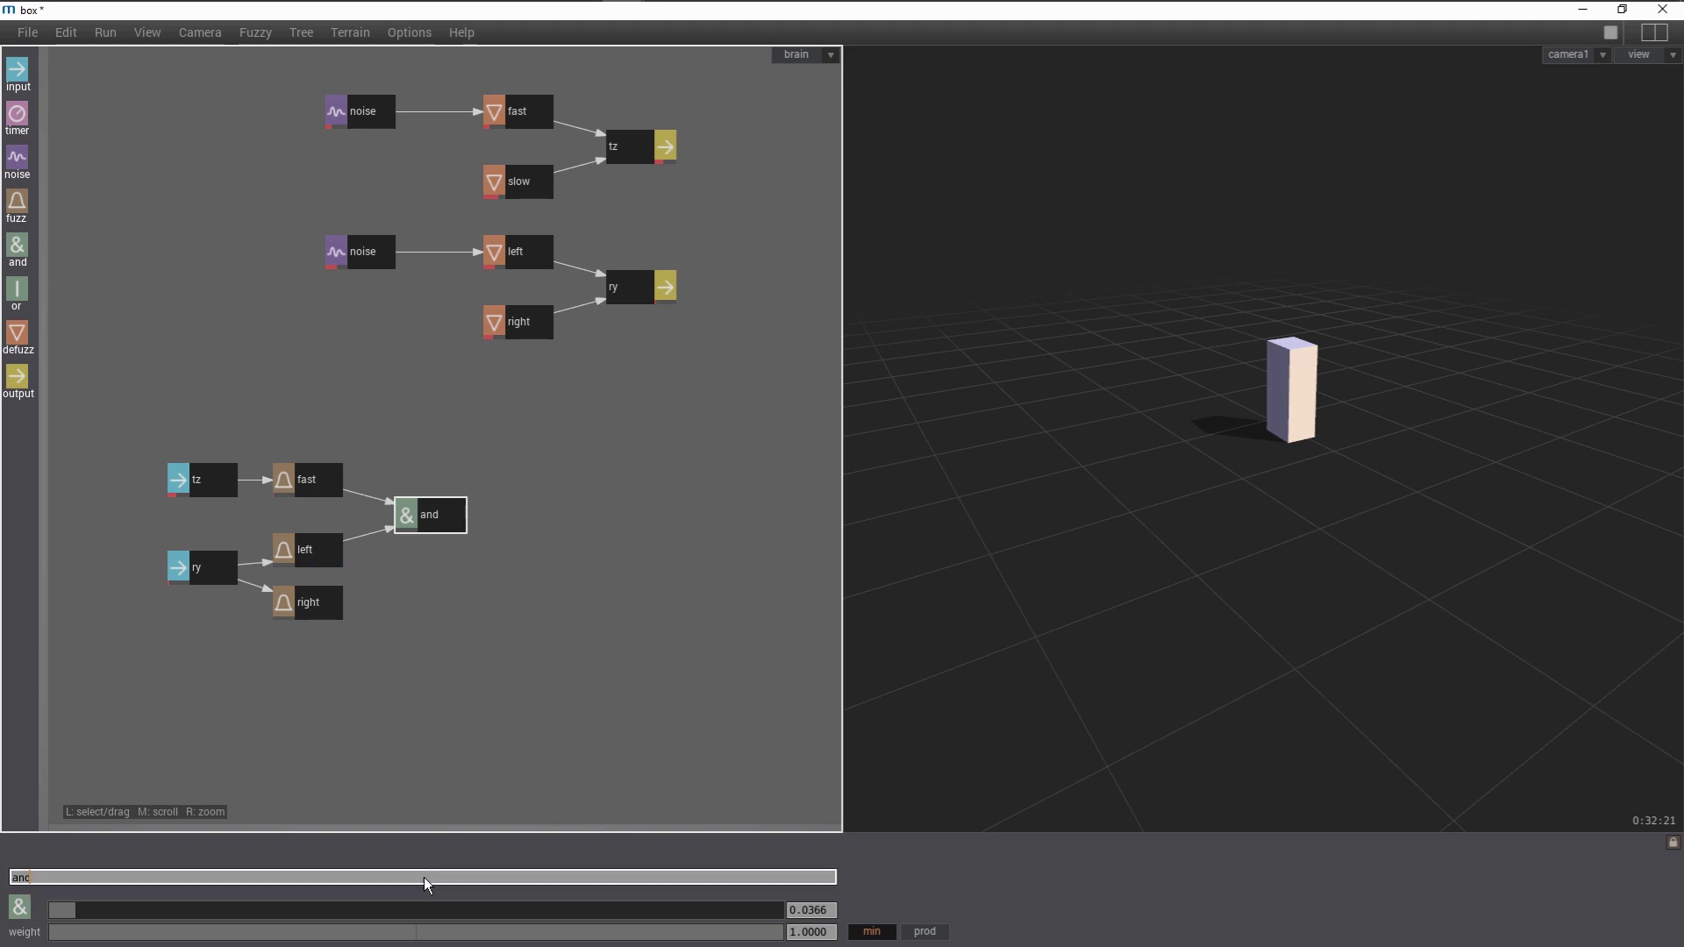
key("BackSpace")
key("BackSpace")
key("BackSpace")
type("fast & left")
key("Return")
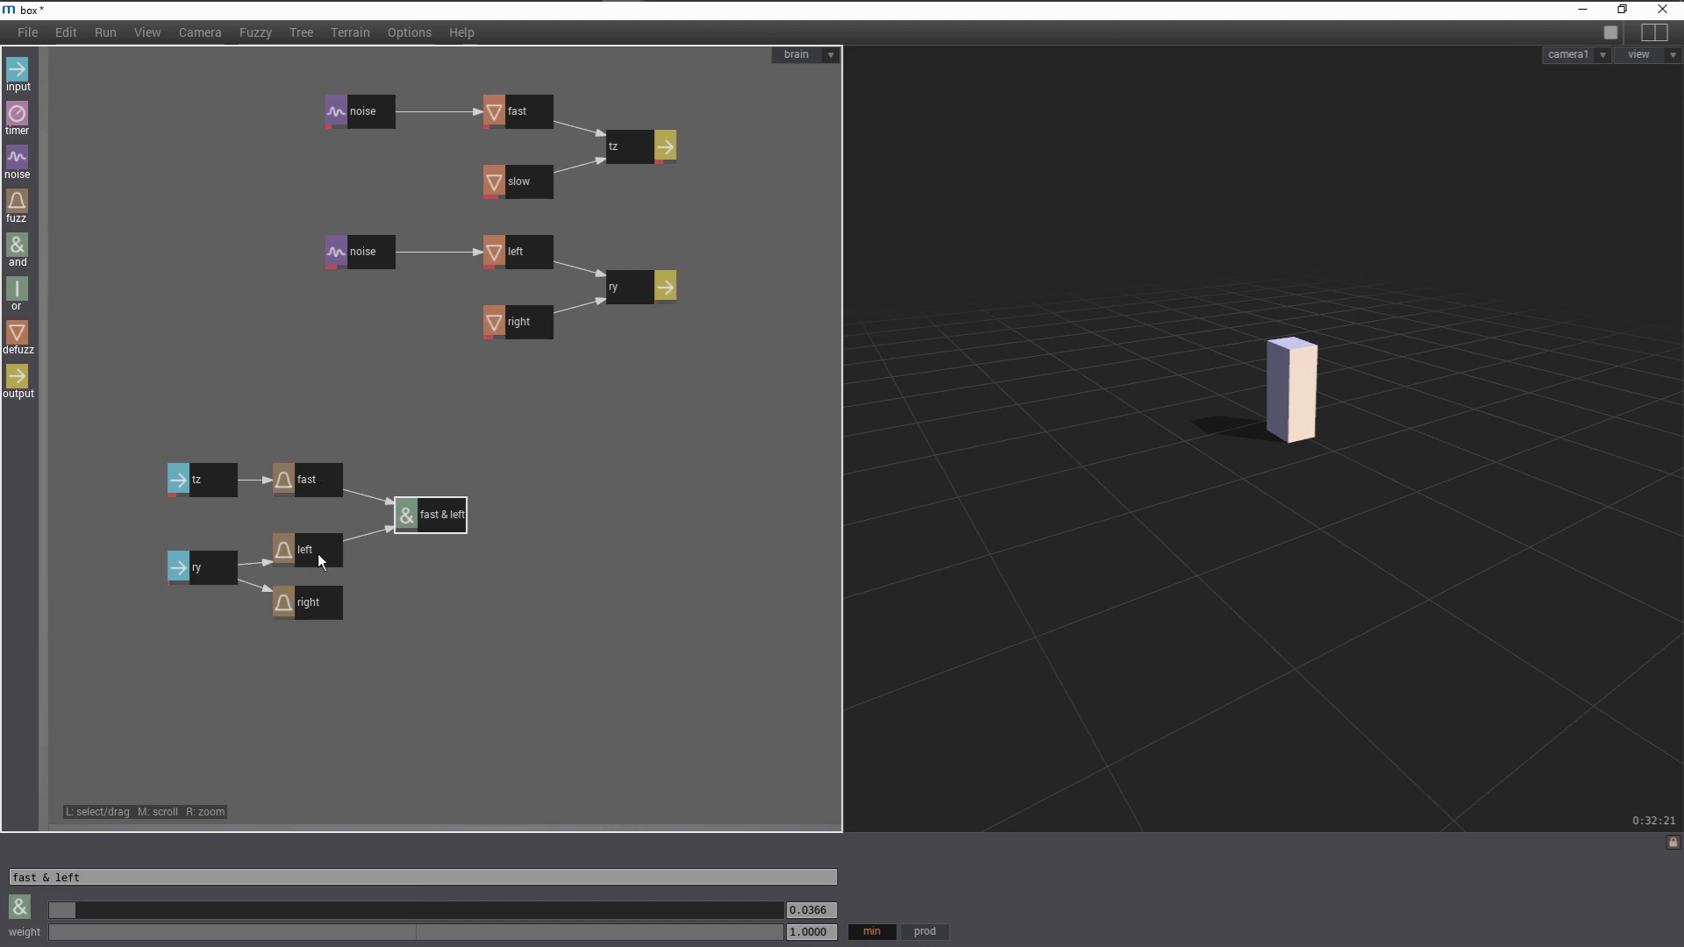
Add a second and node fed by the fast and right fuzz nodes and name it "fast & right".
left_click_drag(18, 248, 262, 423)
left_click_drag(430, 577, 345, 492)
left_click_drag(318, 607, 439, 570)
left_click(396, 873)
key("BackSpace")
key("BackSpace")
key("BackSpace")
type("fast & right")
key("Return")
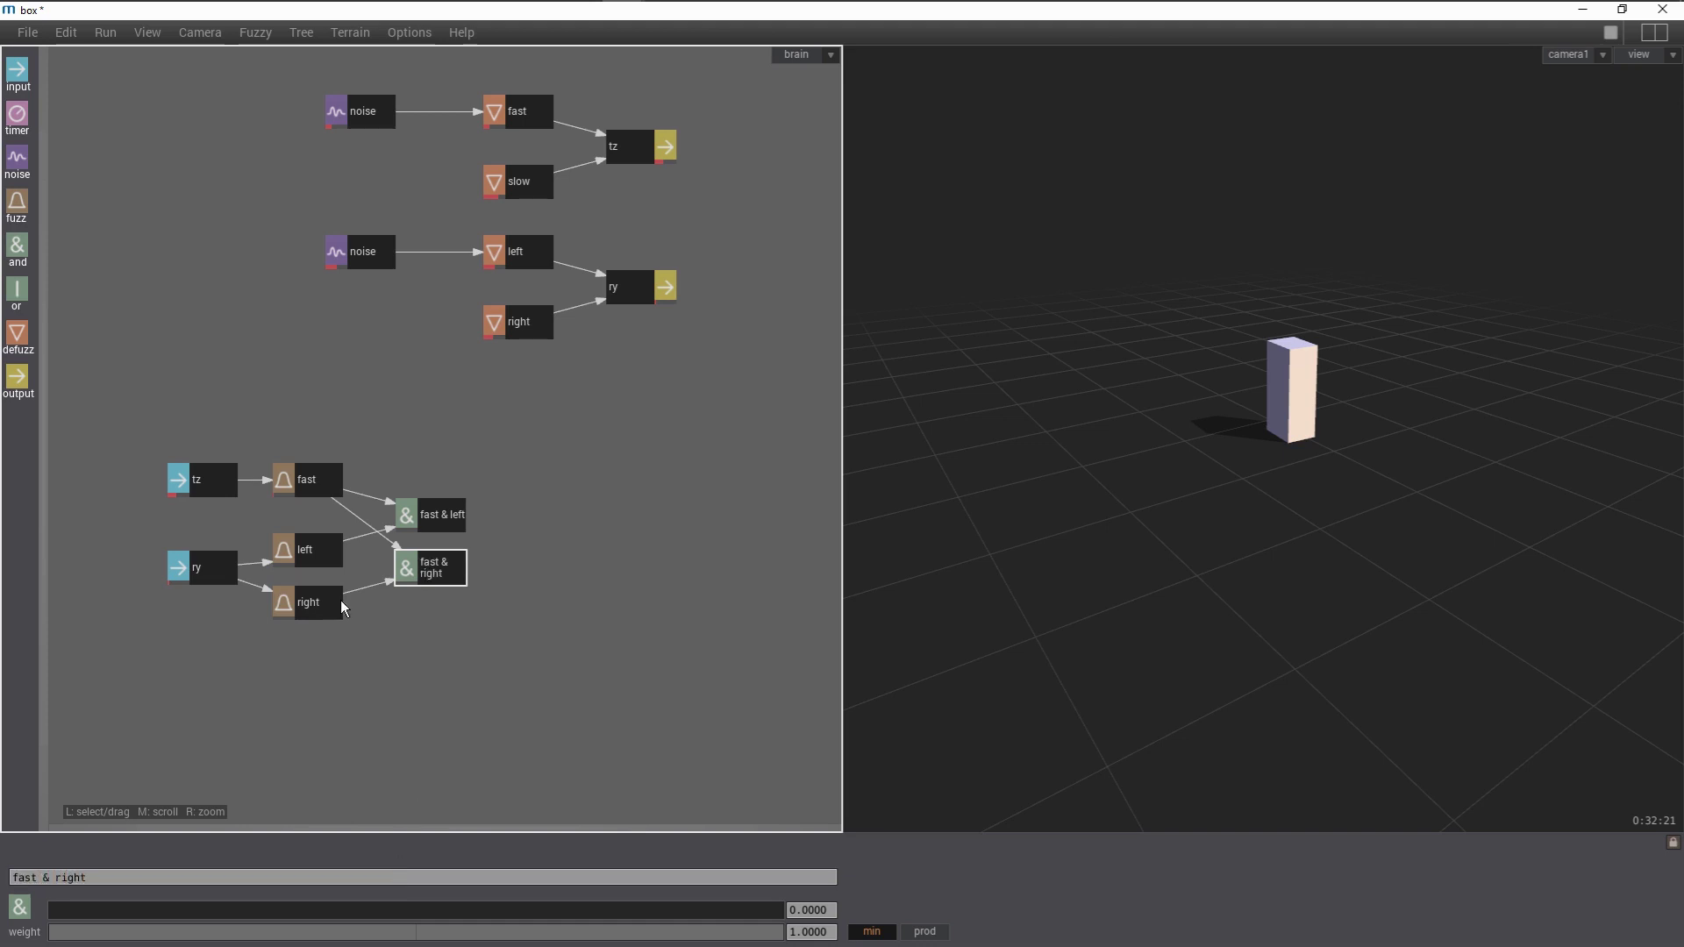
Add an output node to the right of the and nodes, driving the box segment's rz channel, leaving room between them.
left_click_drag(17, 377, 649, 566)
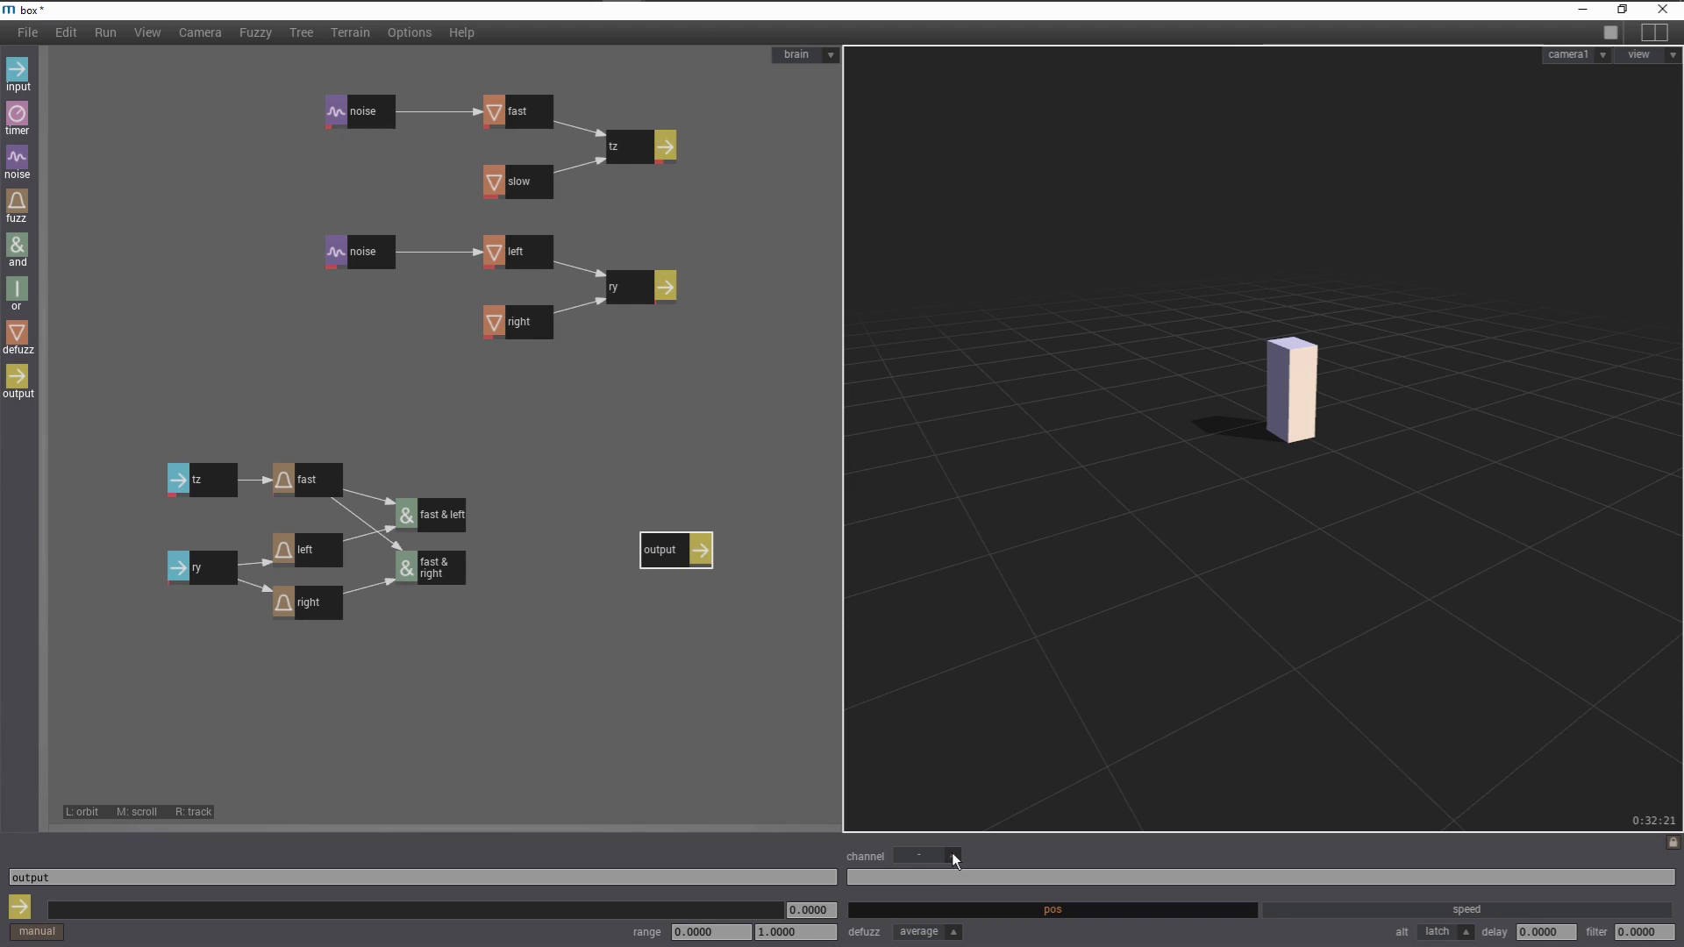
left_click(953, 855)
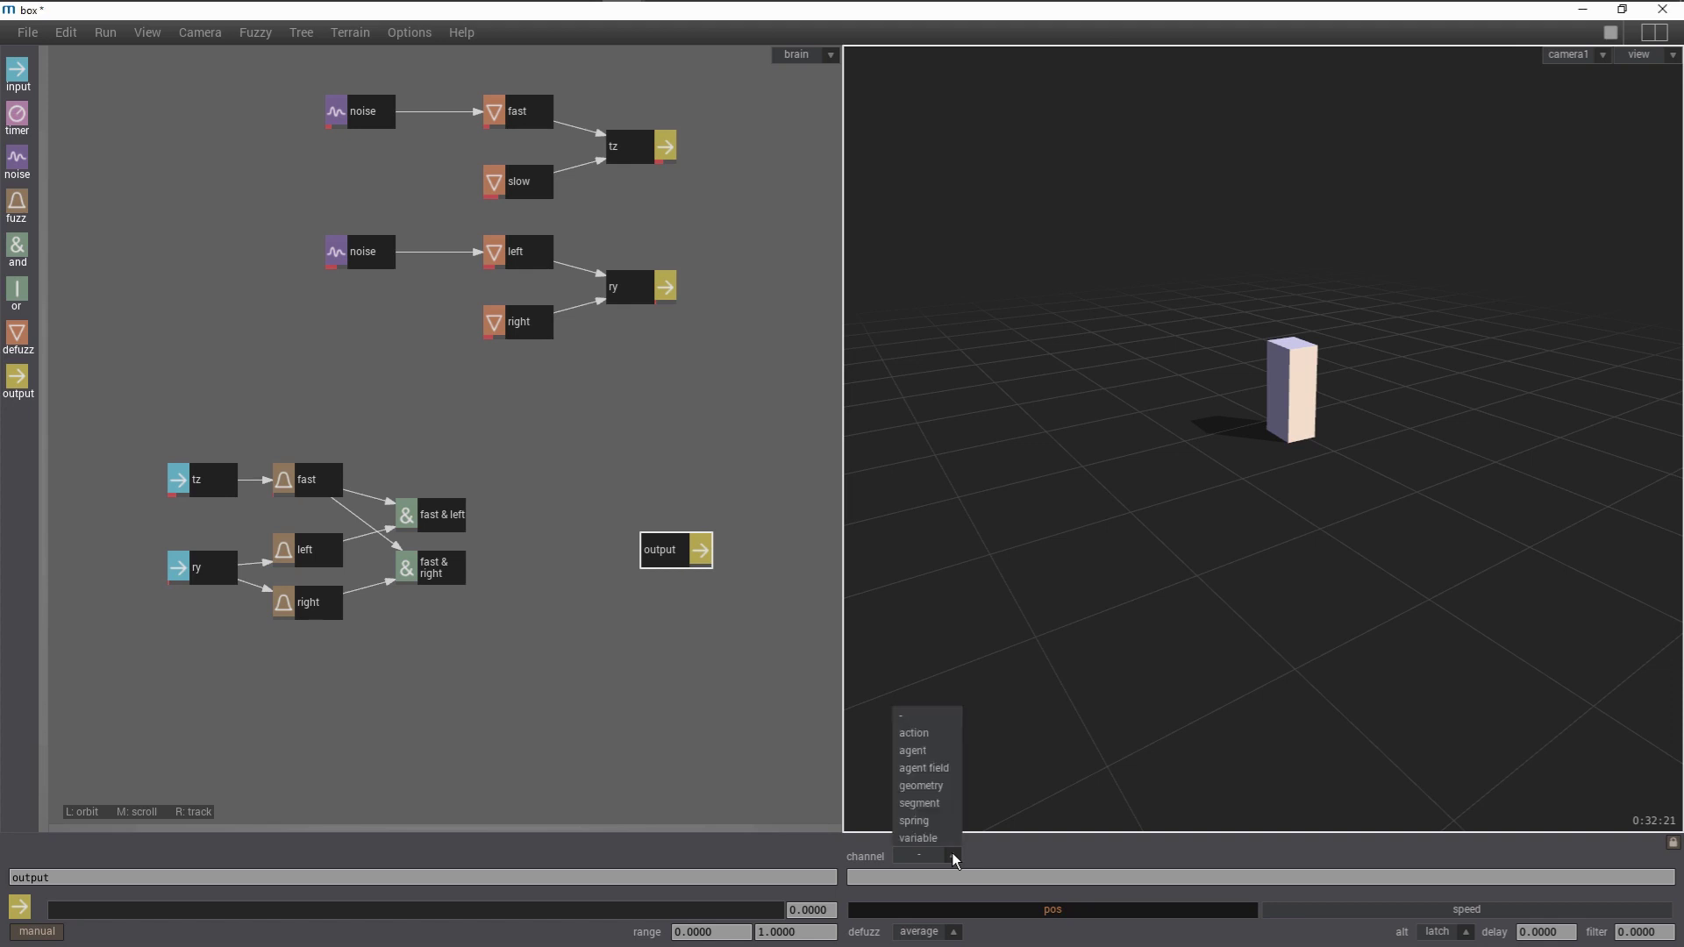
left_click(940, 808)
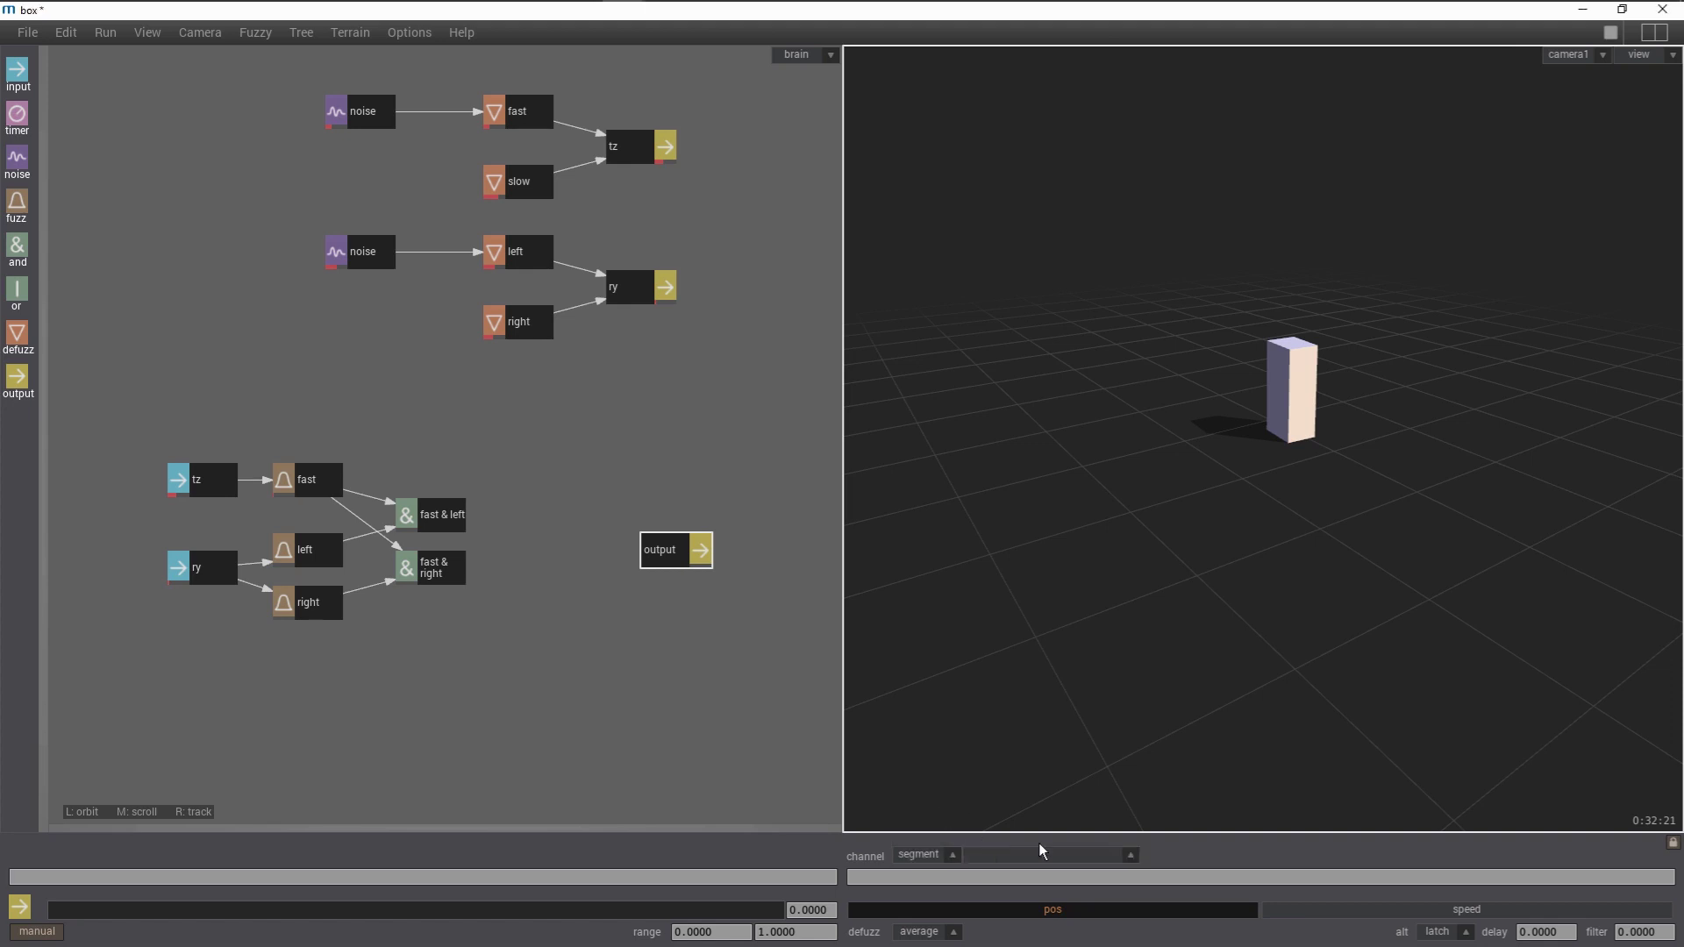
left_click(1077, 855)
left_click(1071, 844)
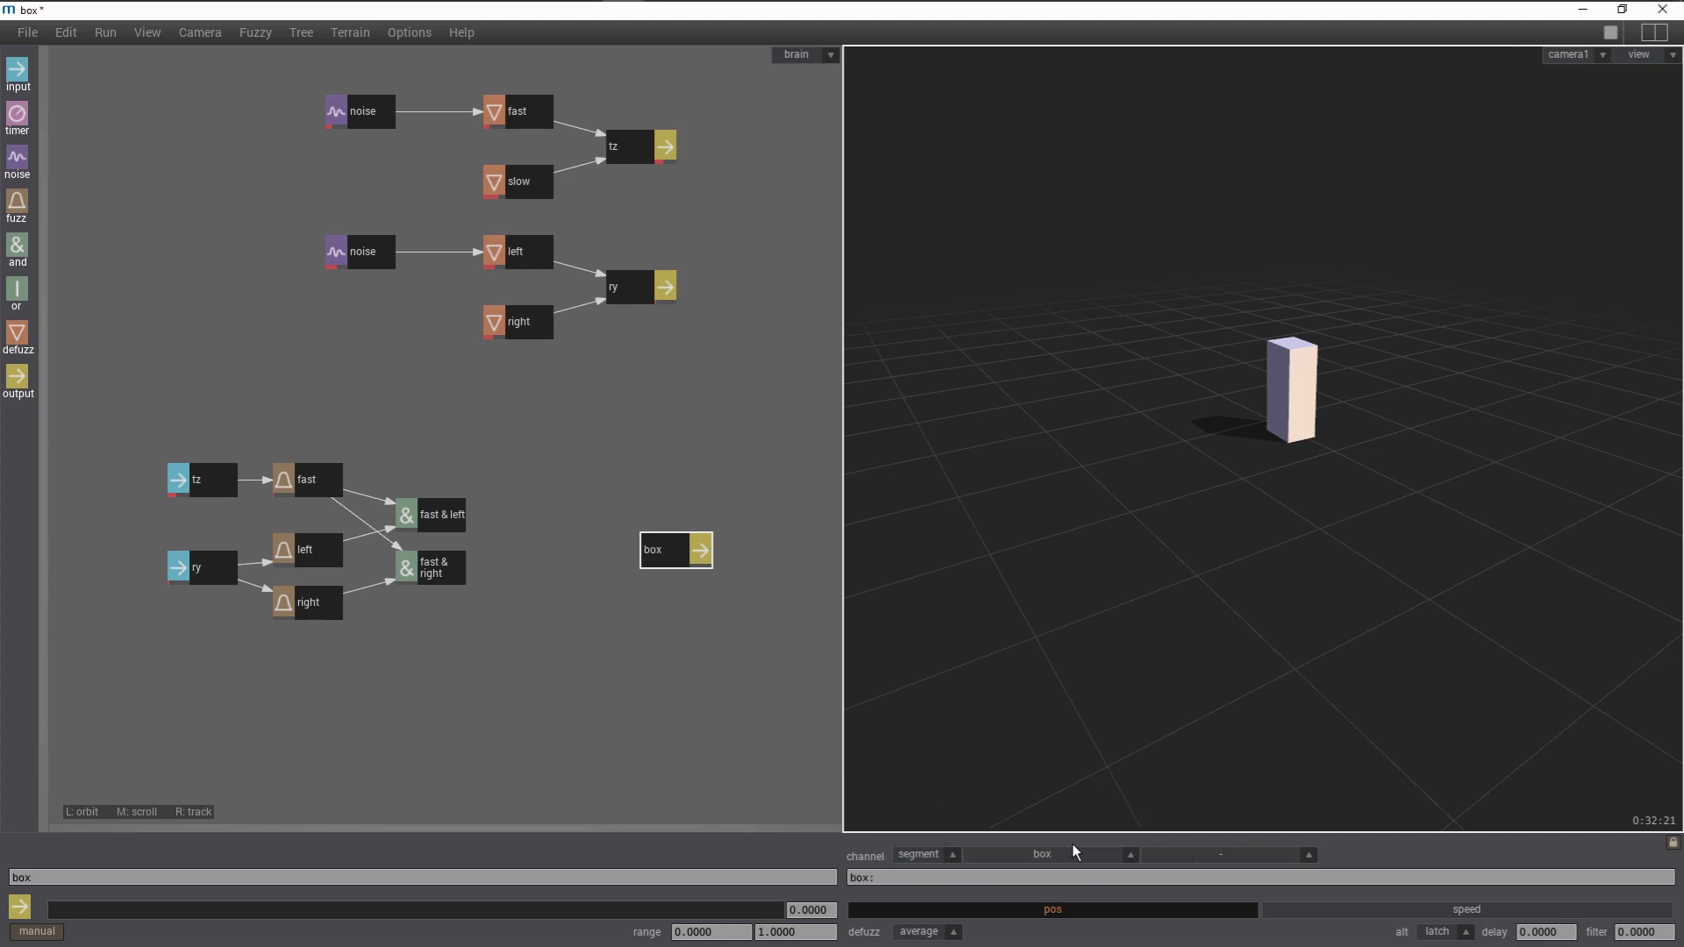
left_click(1196, 856)
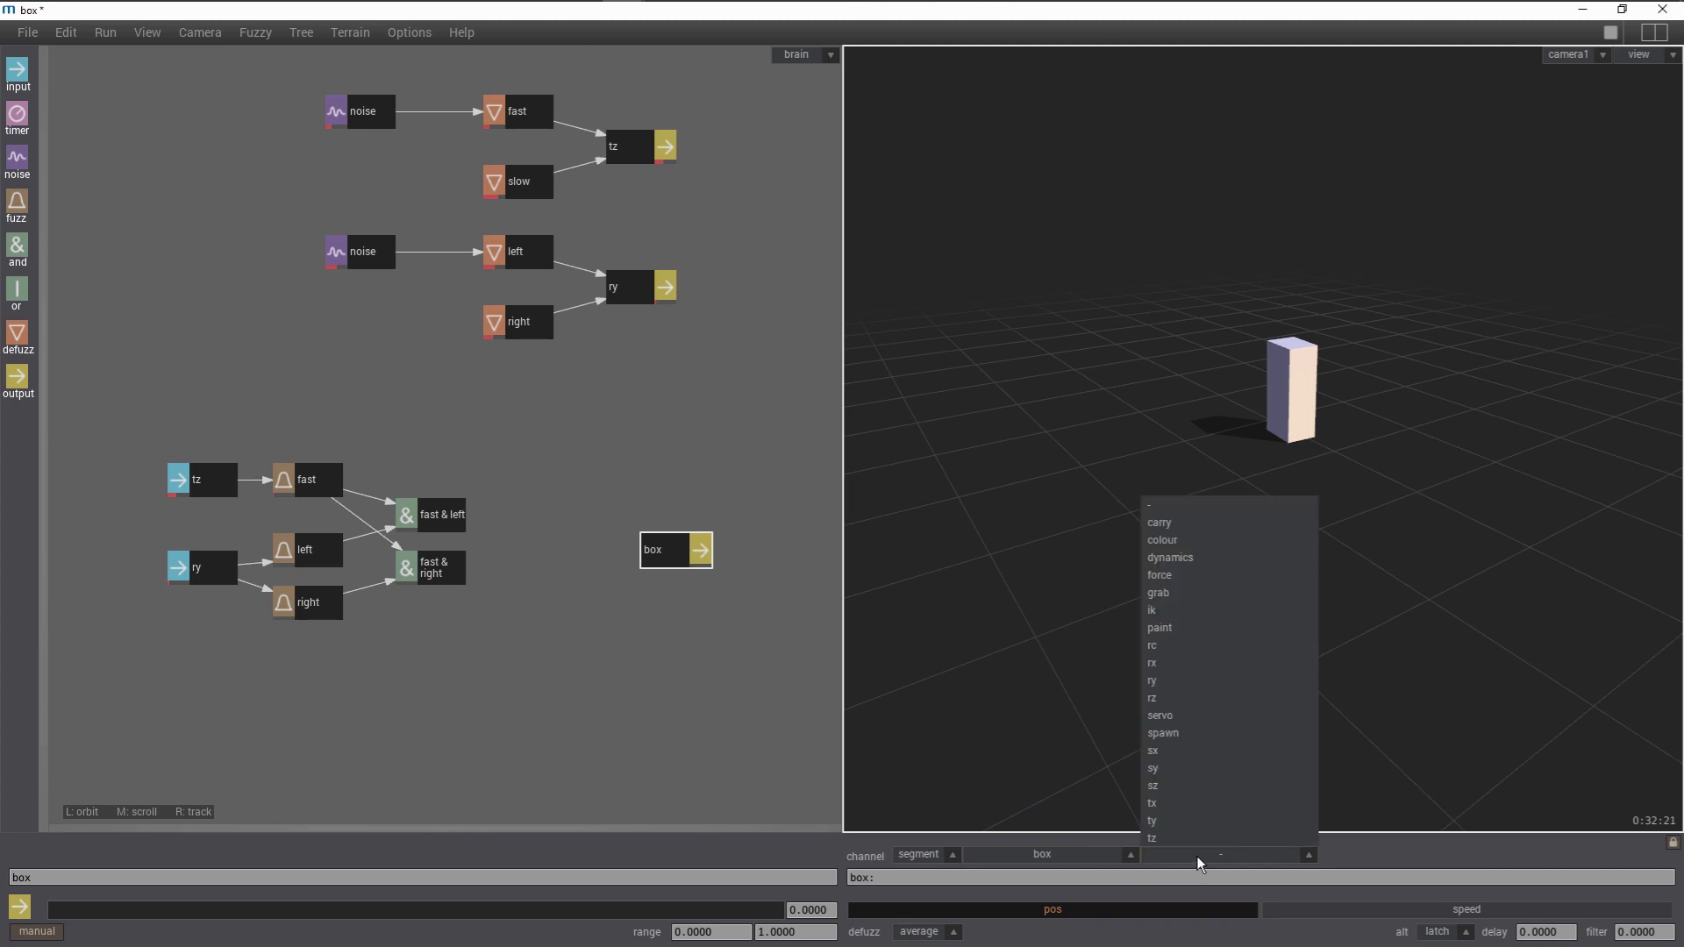
left_click(1205, 702)
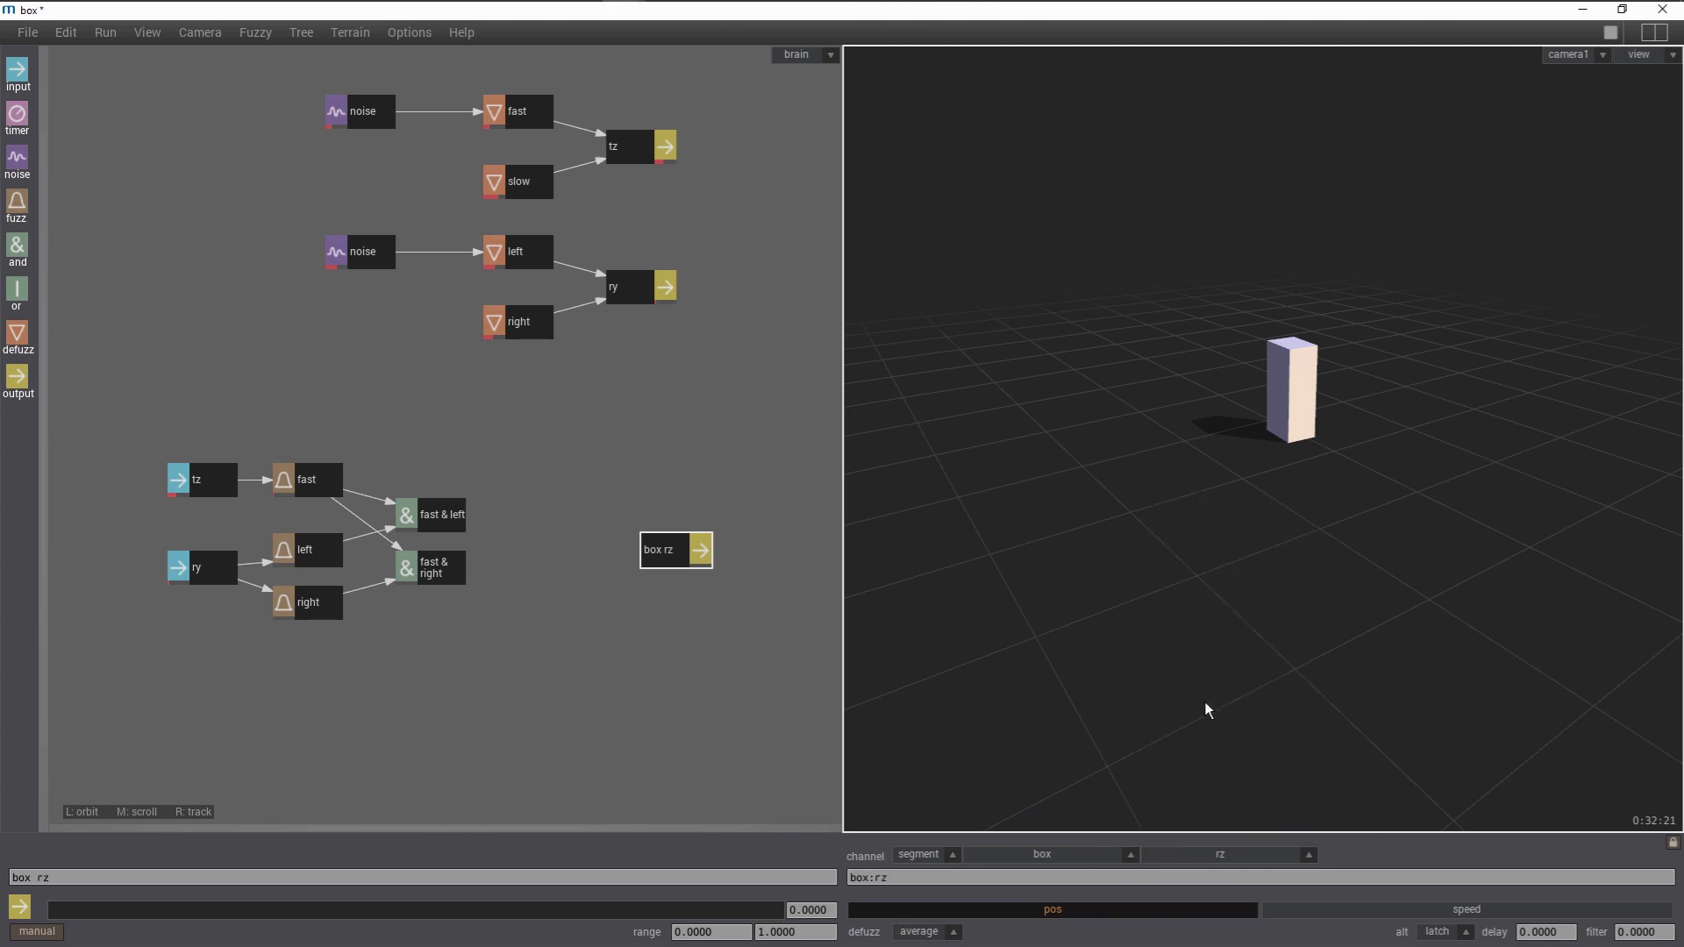
left_click_drag(706, 549, 741, 547)
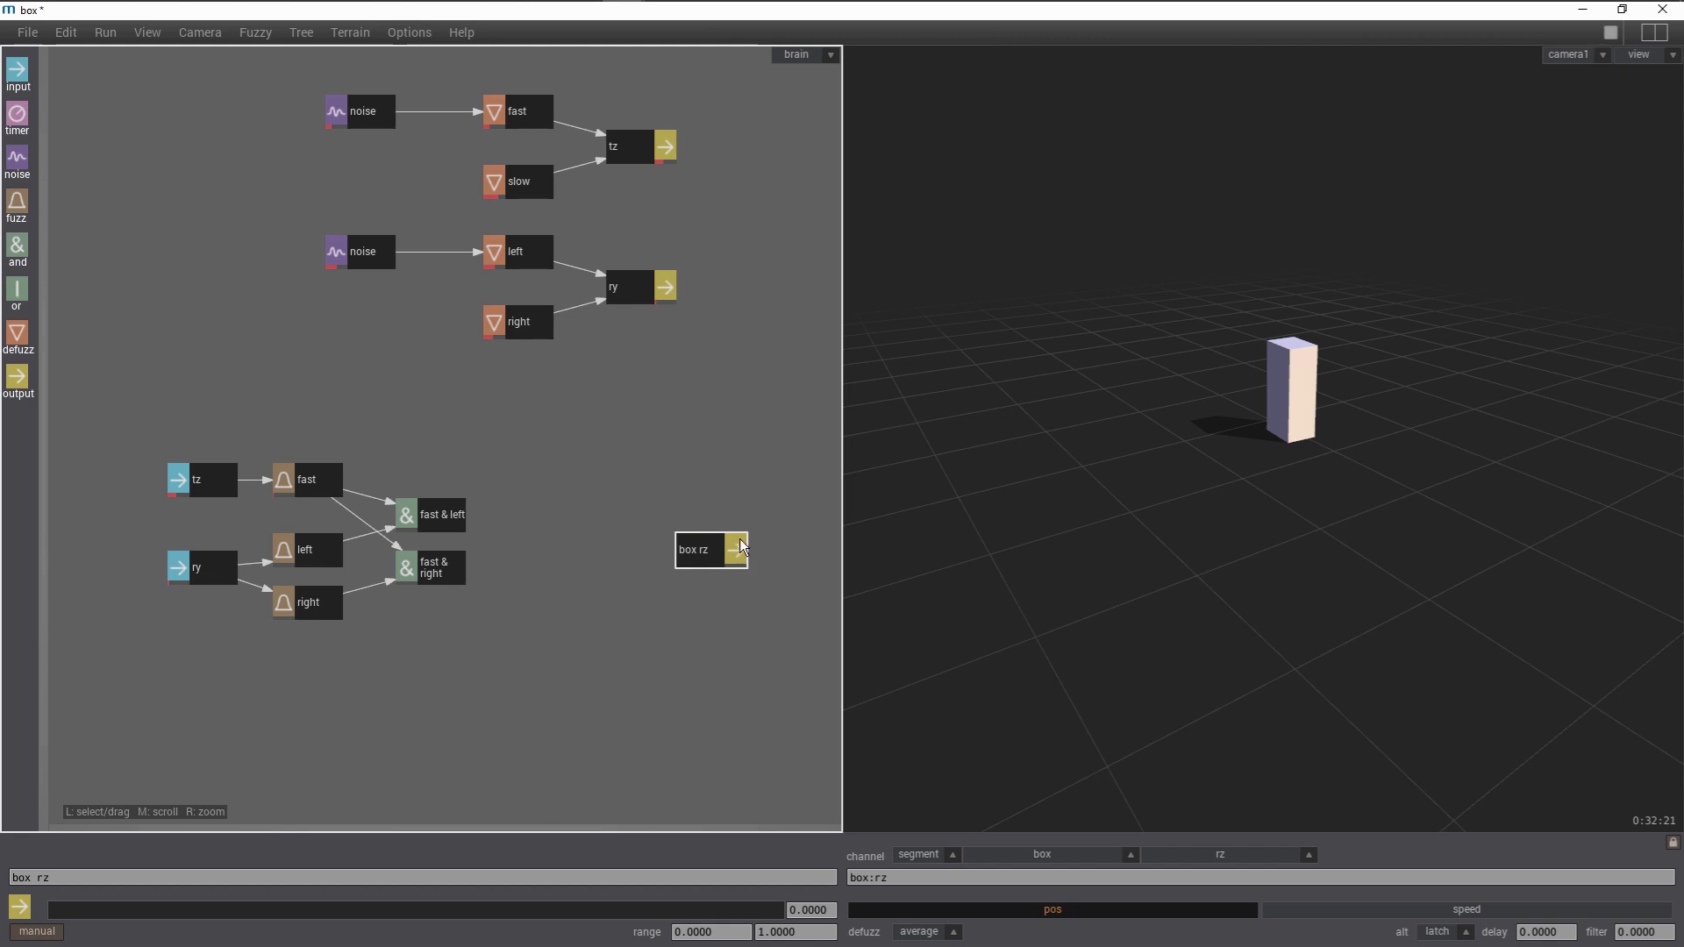
Add three defuzz nodes stacked in a column between the and nodes and the box rz output.
left_click_drag(16, 334, 609, 518)
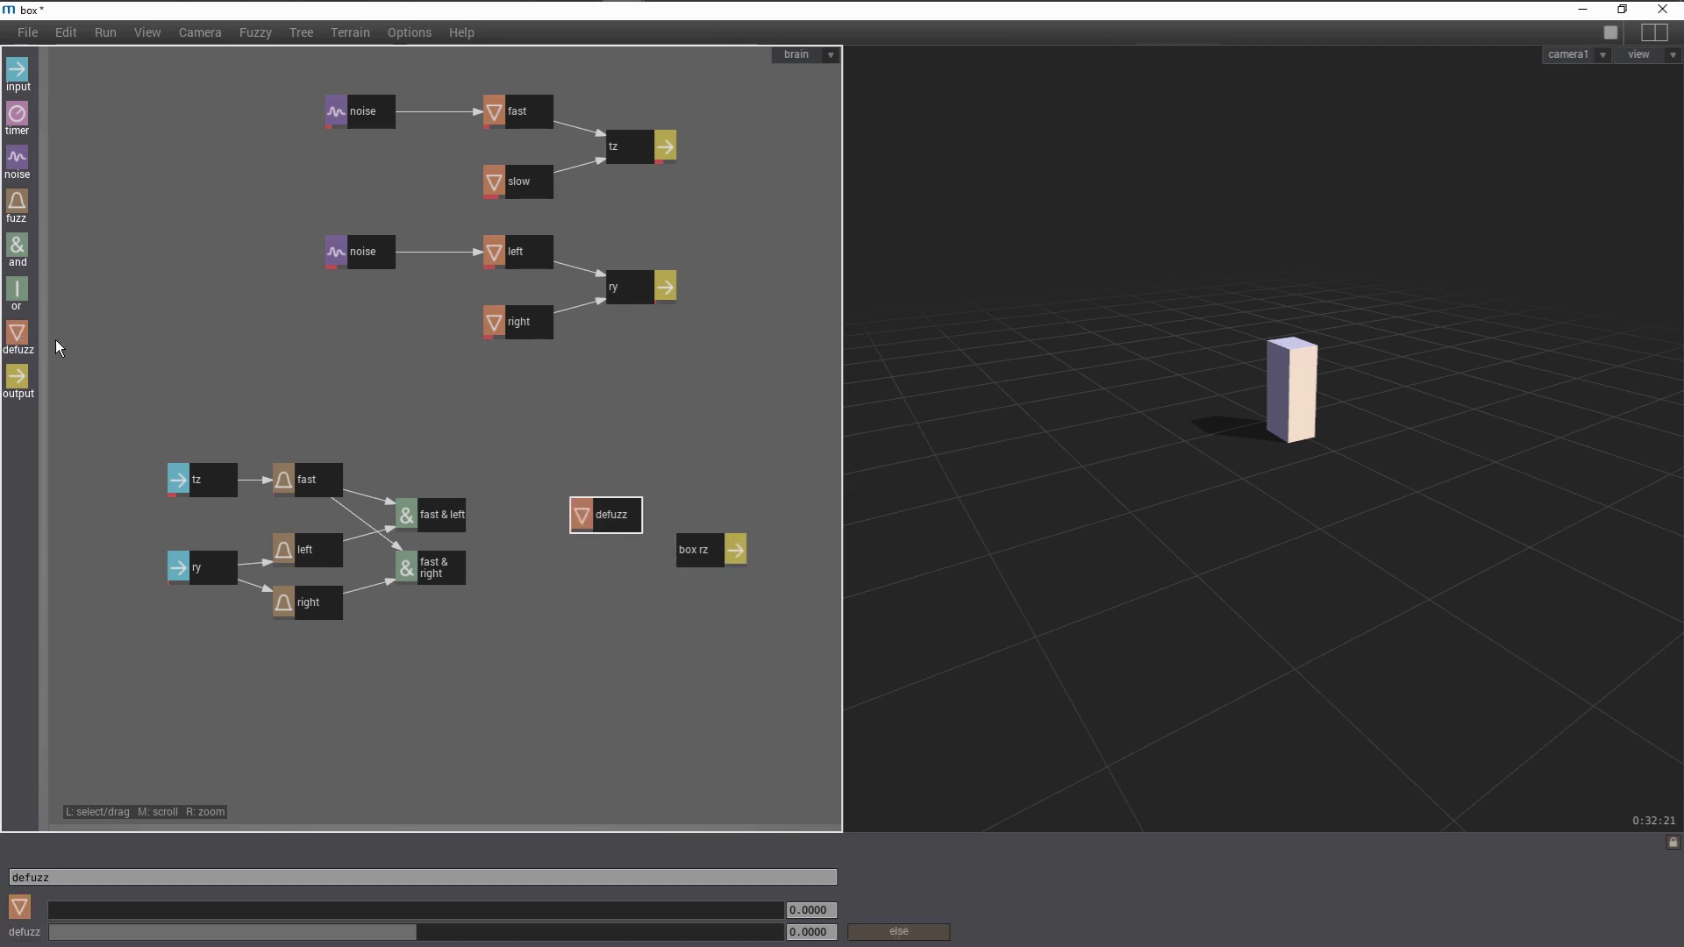
left_click_drag(21, 343, 608, 555)
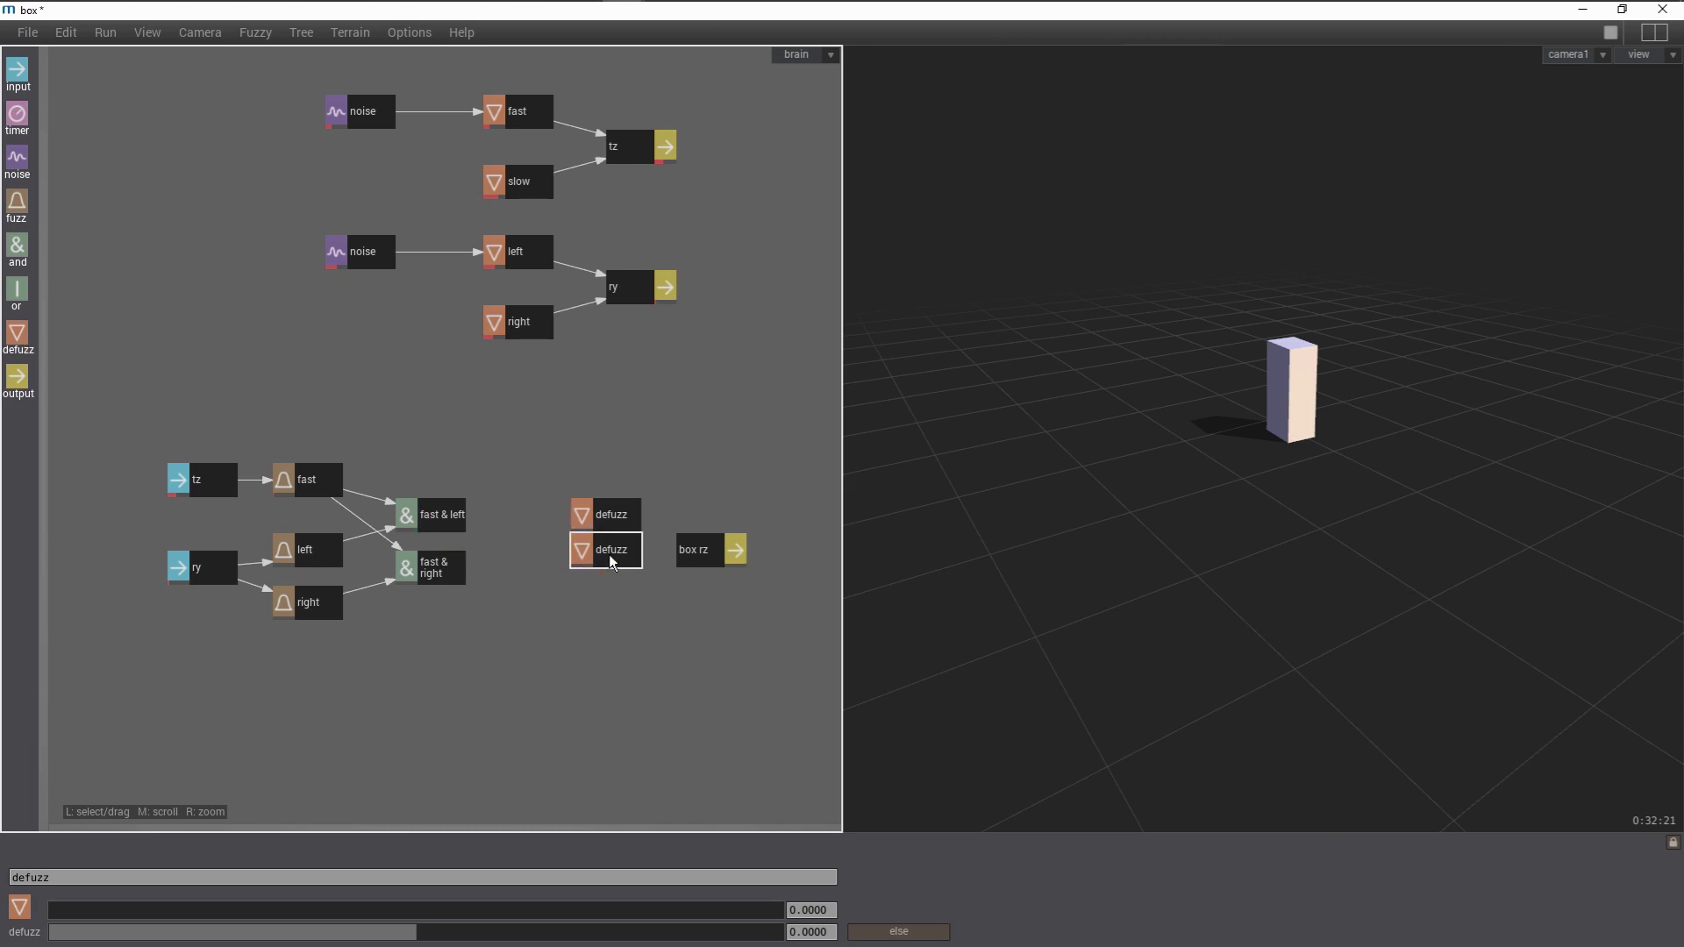
left_click_drag(19, 338, 605, 586)
Rename the top of the three new defuzz nodes "left".
left_click(623, 521)
left_click(498, 879)
key("BackSpace")
key("BackSpace")
key("BackSpace")
key("BackSpace")
key("BackSpace")
type("left")
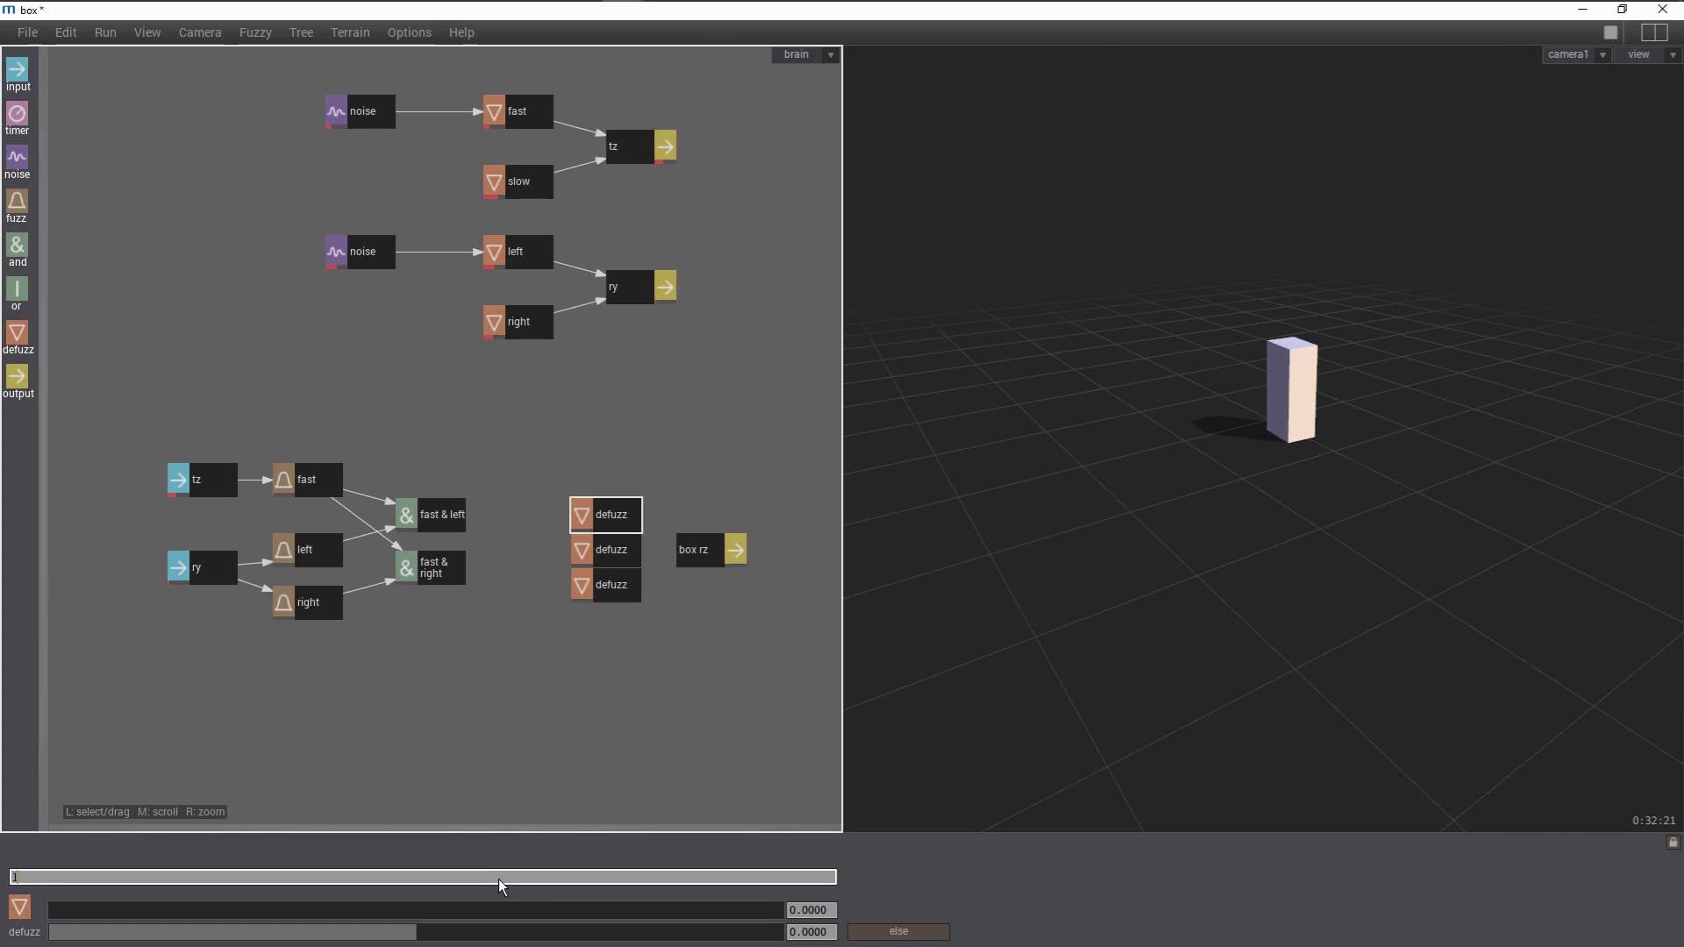
key("Return")
Rename the middle new defuzz node "upright".
left_click(609, 556)
left_click(555, 877)
key("BackSpace")
key("BackSpace")
key("BackSpace")
key("BackSpace")
key("BackSpace")
type("upright")
key("Return")
Rename the lowest new defuzz node "right".
left_click(609, 587)
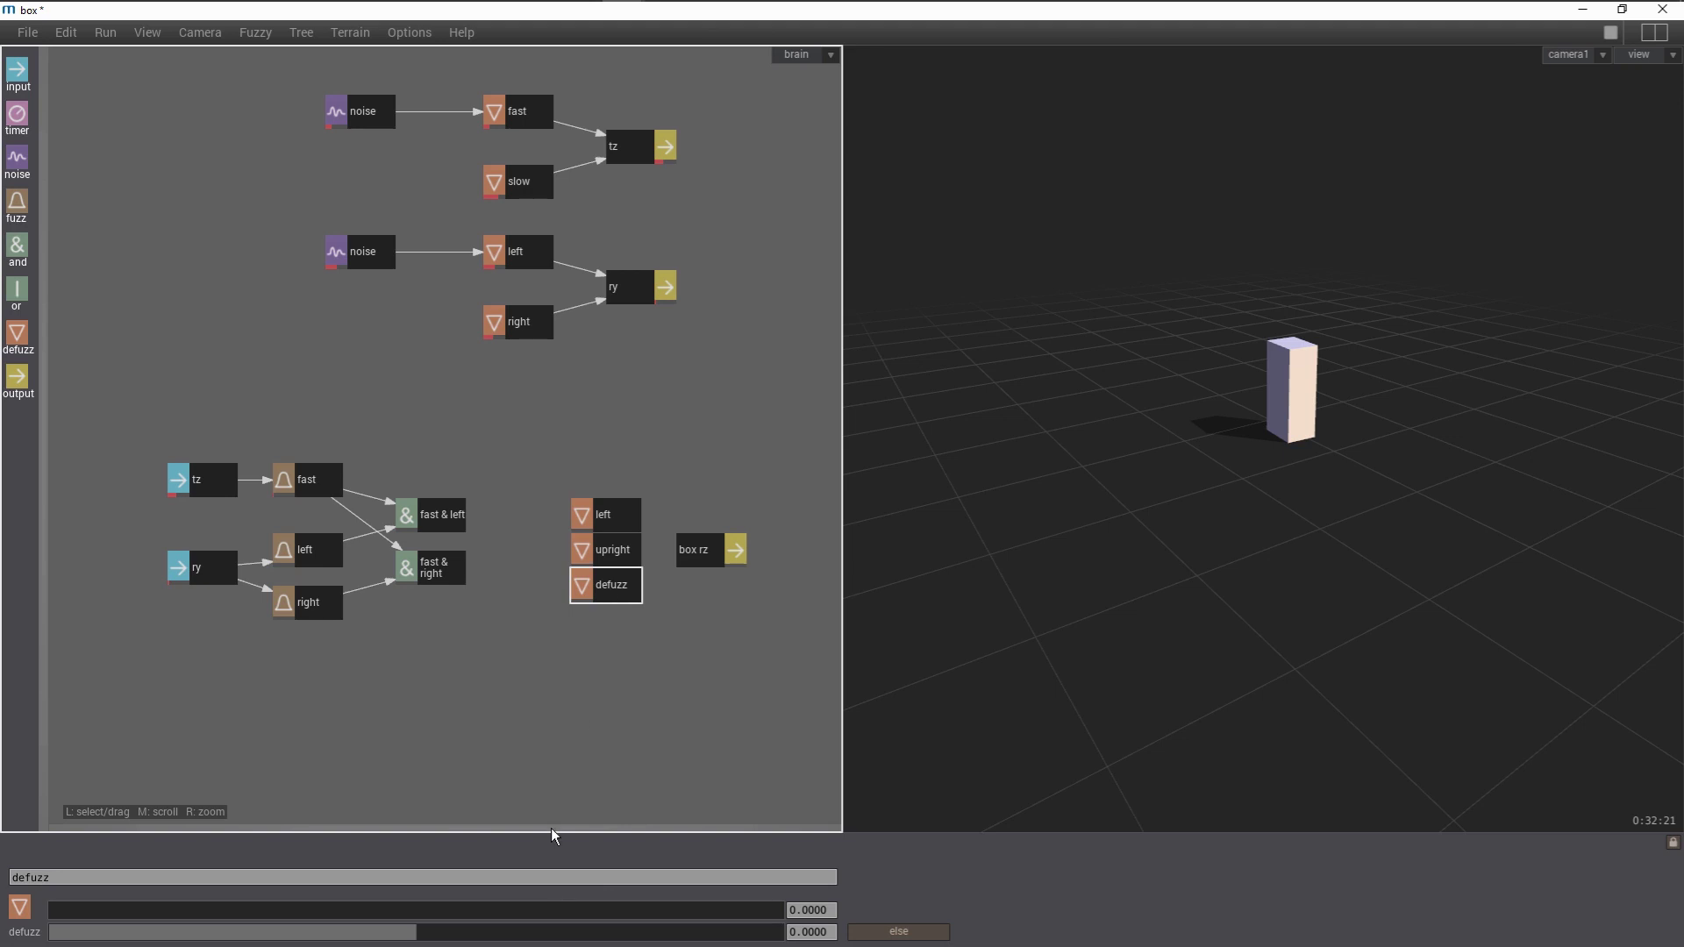
left_click(534, 877)
key("BackSpace")
key("BackSpace")
key("BackSpace")
key("BackSpace")
key("BackSpace")
type("right")
key("Return")
Connect the new left, upright and right defuzz nodes to the box rz output node.
left_click(624, 522)
left_click(695, 546)
left_click(632, 551)
left_click(704, 554)
left_click(616, 588)
left_click(702, 554)
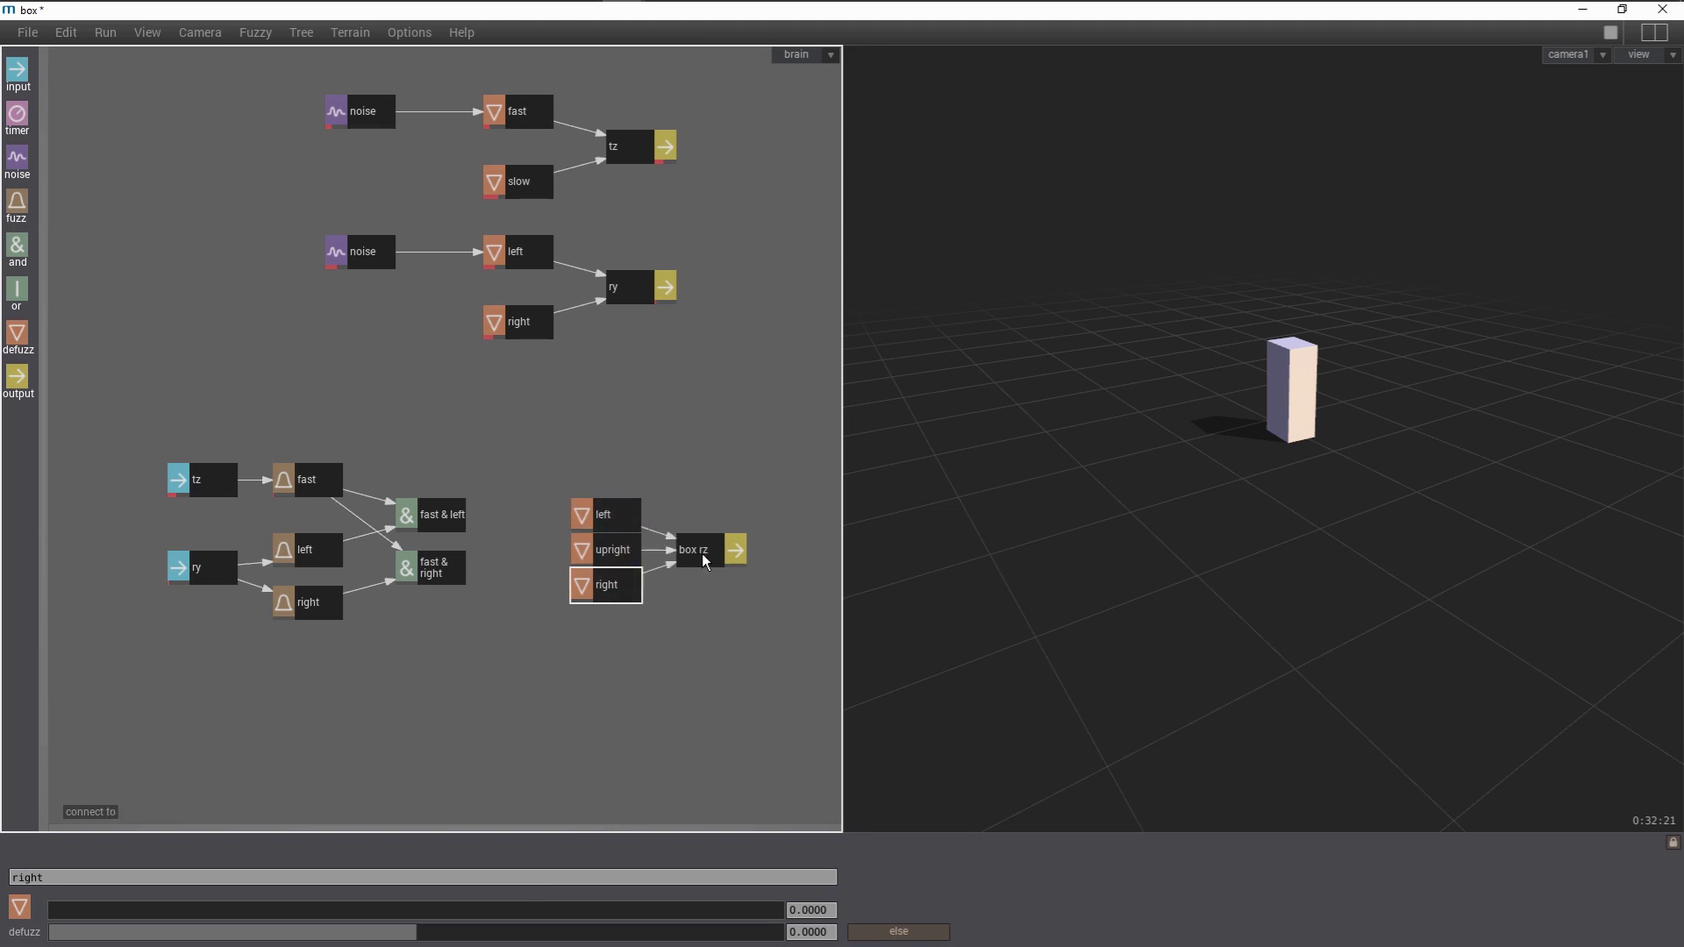
Rename the box rz output node "lean".
left_click(702, 554)
left_click(526, 877)
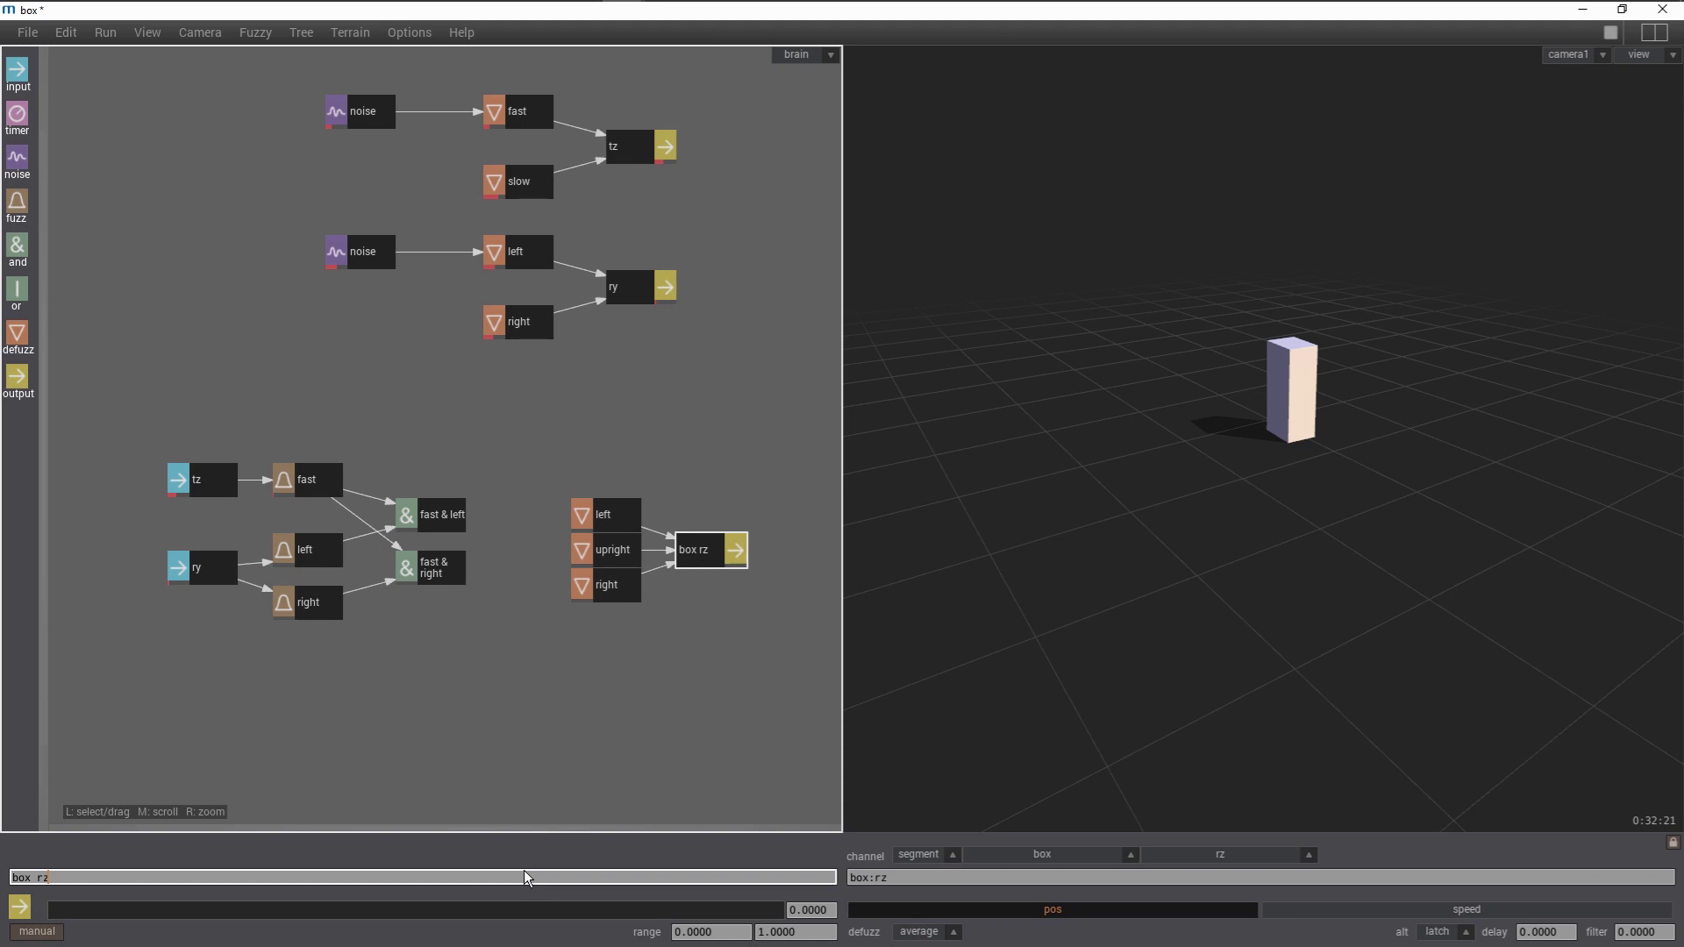
key("BackSpace")
key("BackSpace")
key("BackSpace")
key("BackSpace")
key("BackSpace")
type("lean")
key("Return")
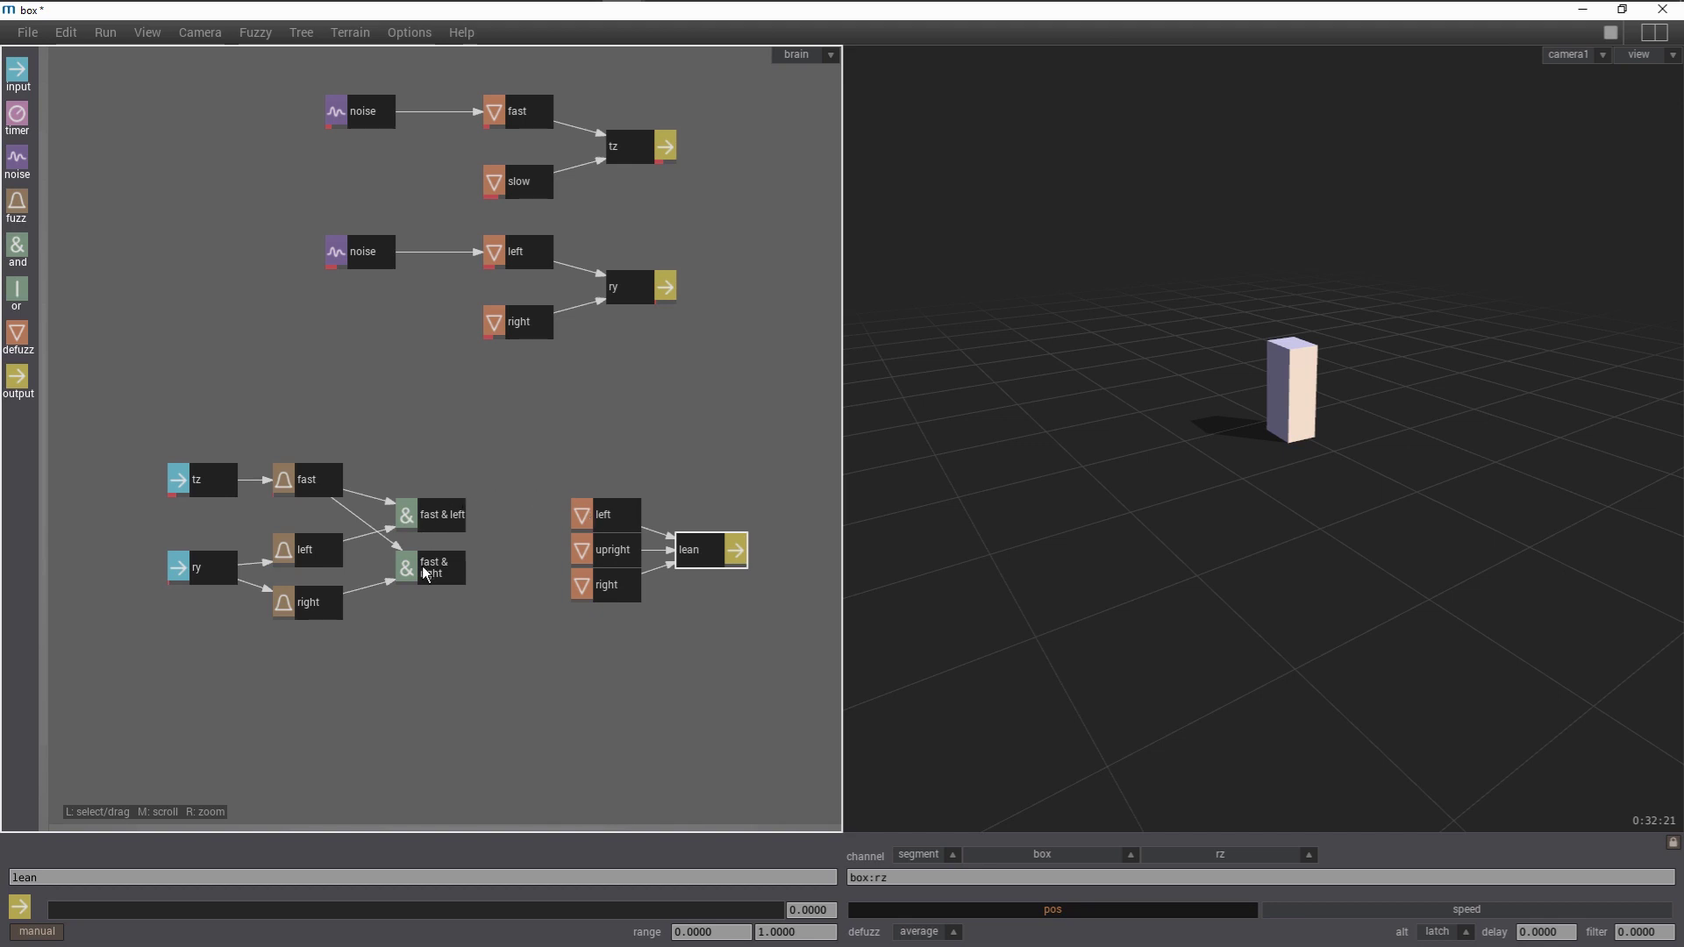
Connect "fast & left" to the lean's left defuzz node and "fast & right" to its right defuzz node.
left_click(468, 527)
left_click(572, 512)
left_click(452, 568)
left_click(596, 585)
Set the range of the lean output node from -45 to 45.
left_click(620, 520)
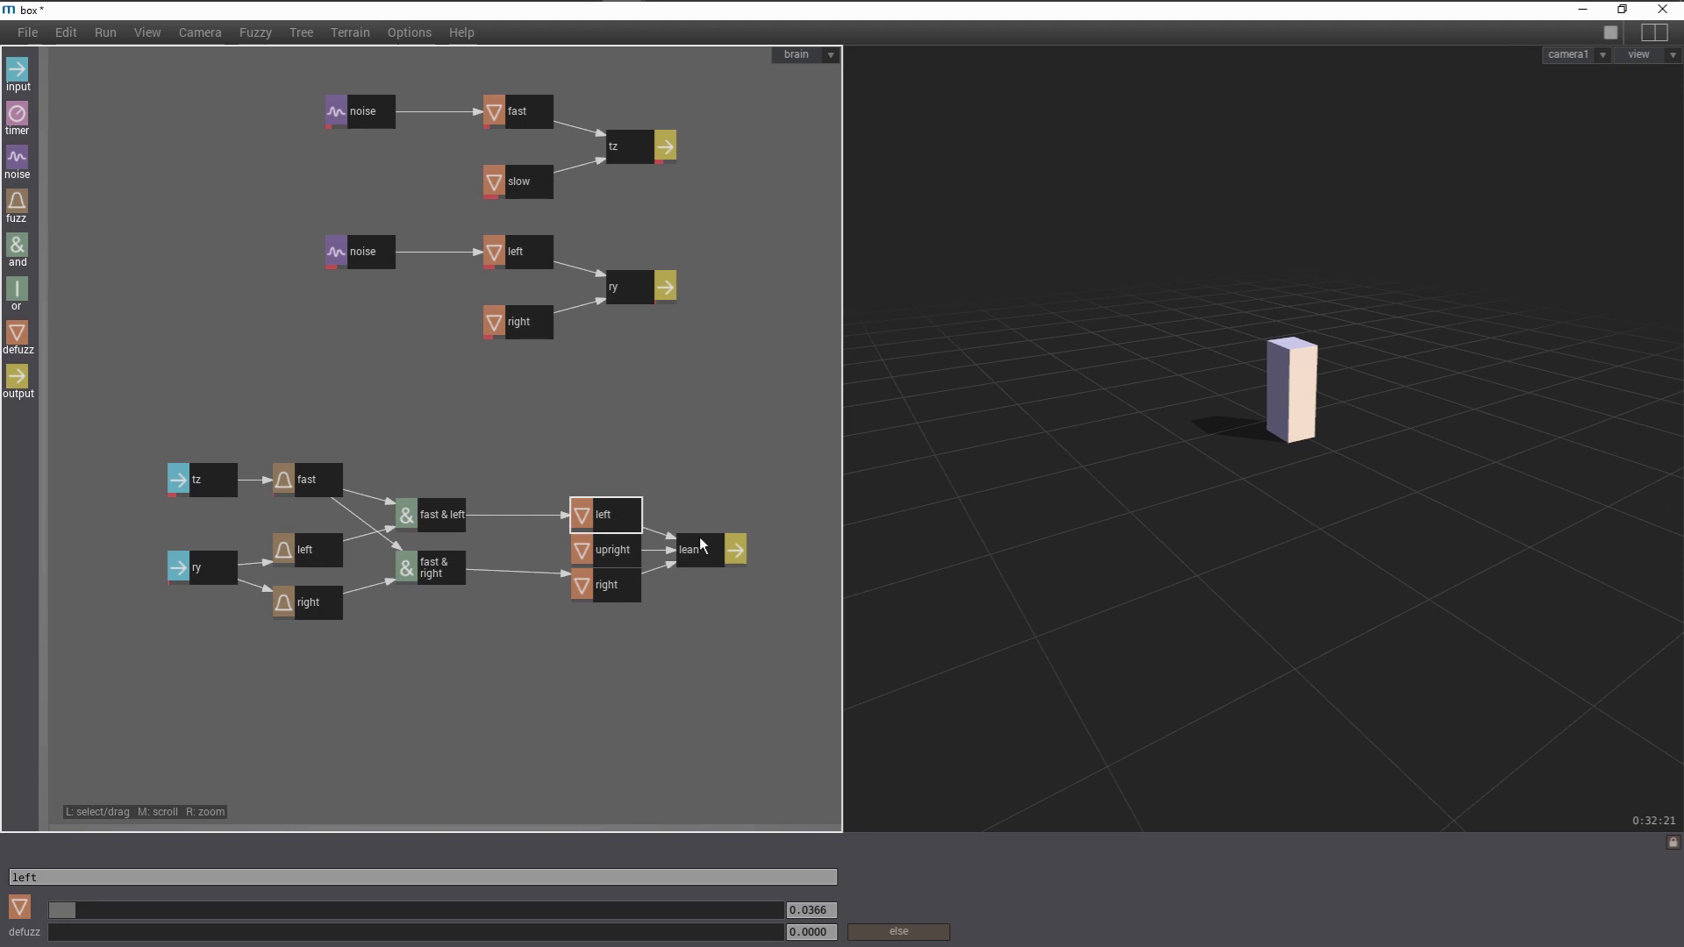
left_click(731, 557)
left_click(728, 933)
key("BackSpace")
key("BackSpace")
key("BackSpace")
key("BackSpace")
key("BackSpace")
key("BackSpace")
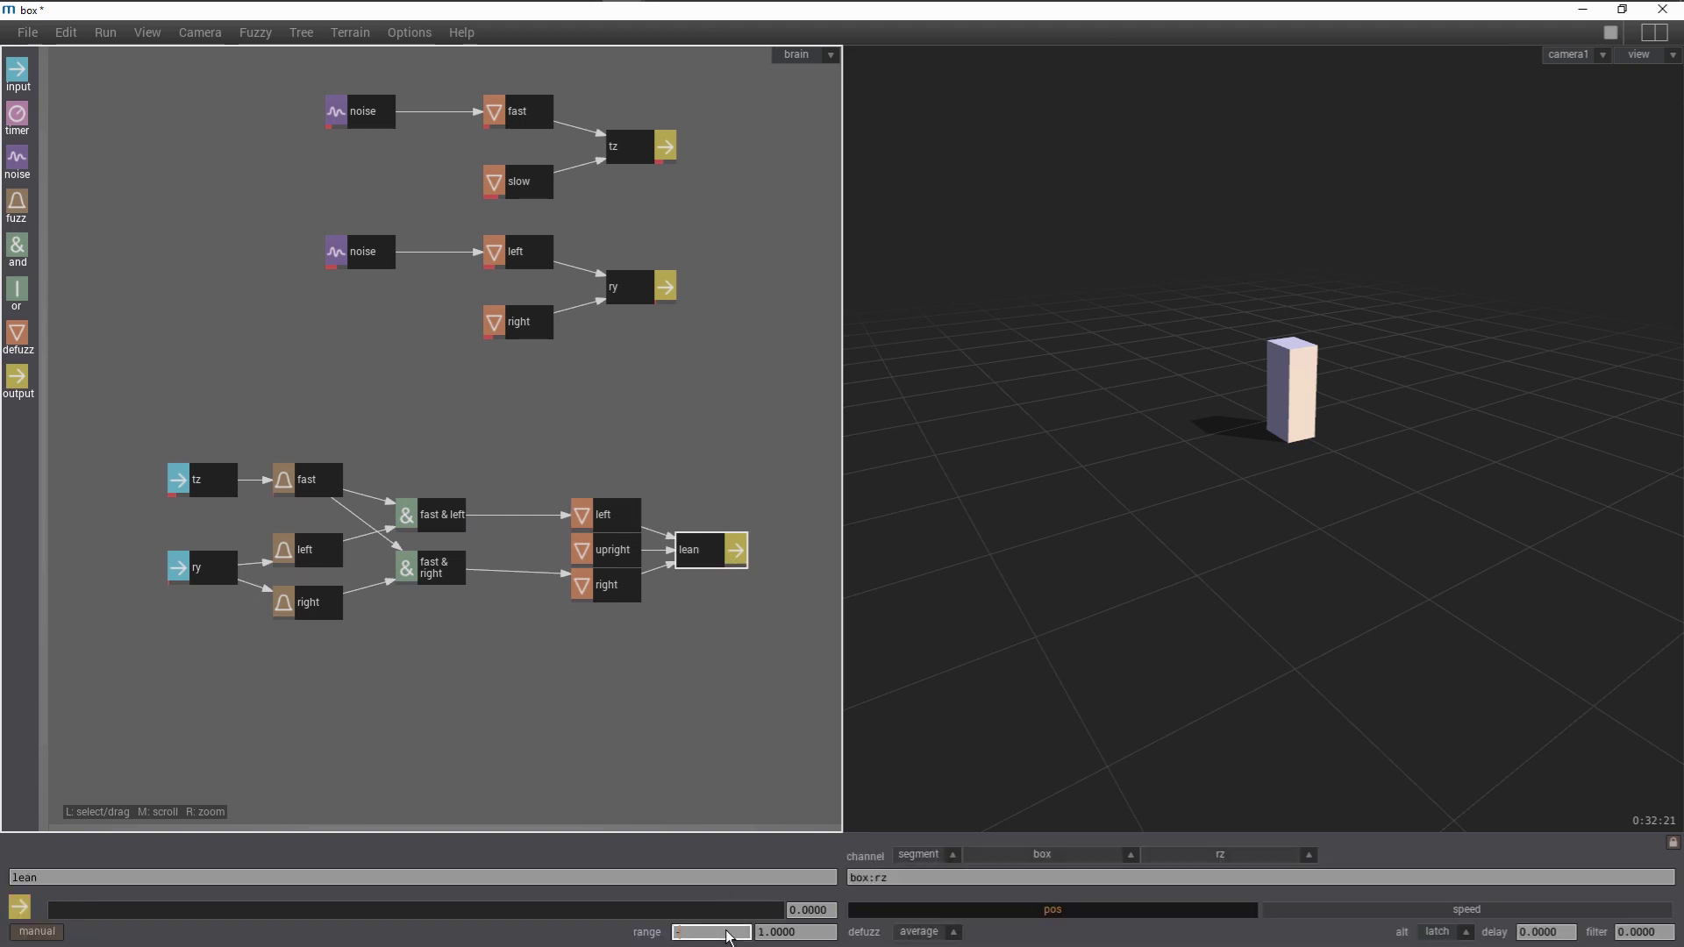
left_click(823, 933)
key("BackSpace")
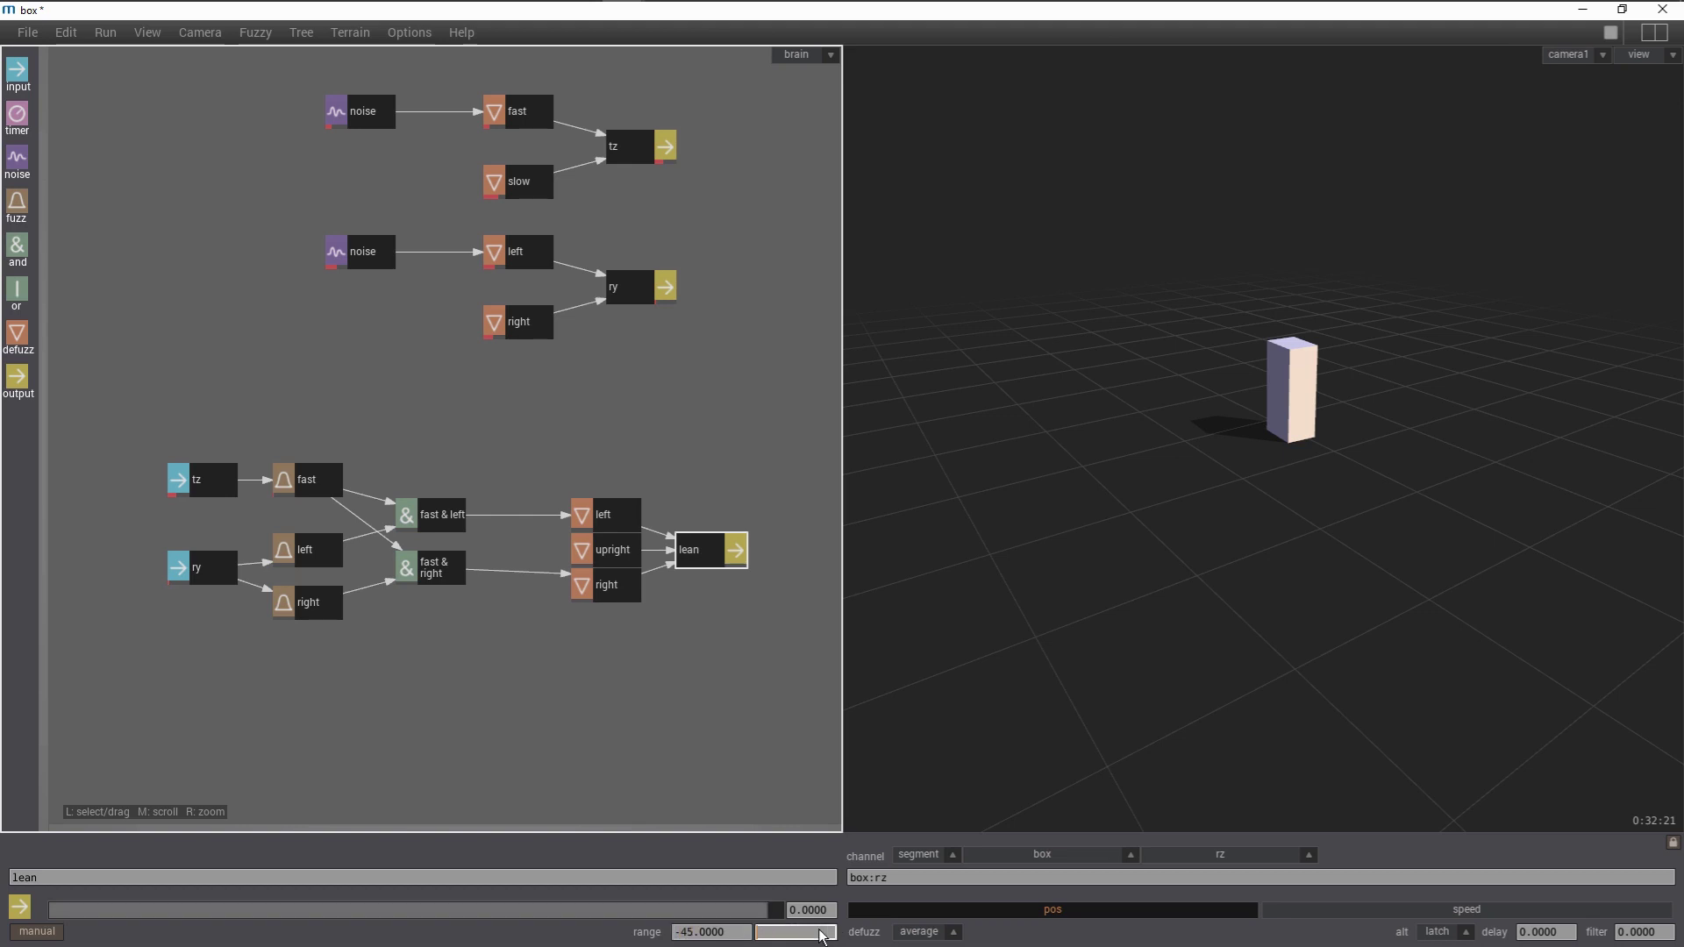
key("Return")
Set the defuzz value of the lean's left node to -45 and of its right node to 45.
left_click(616, 517)
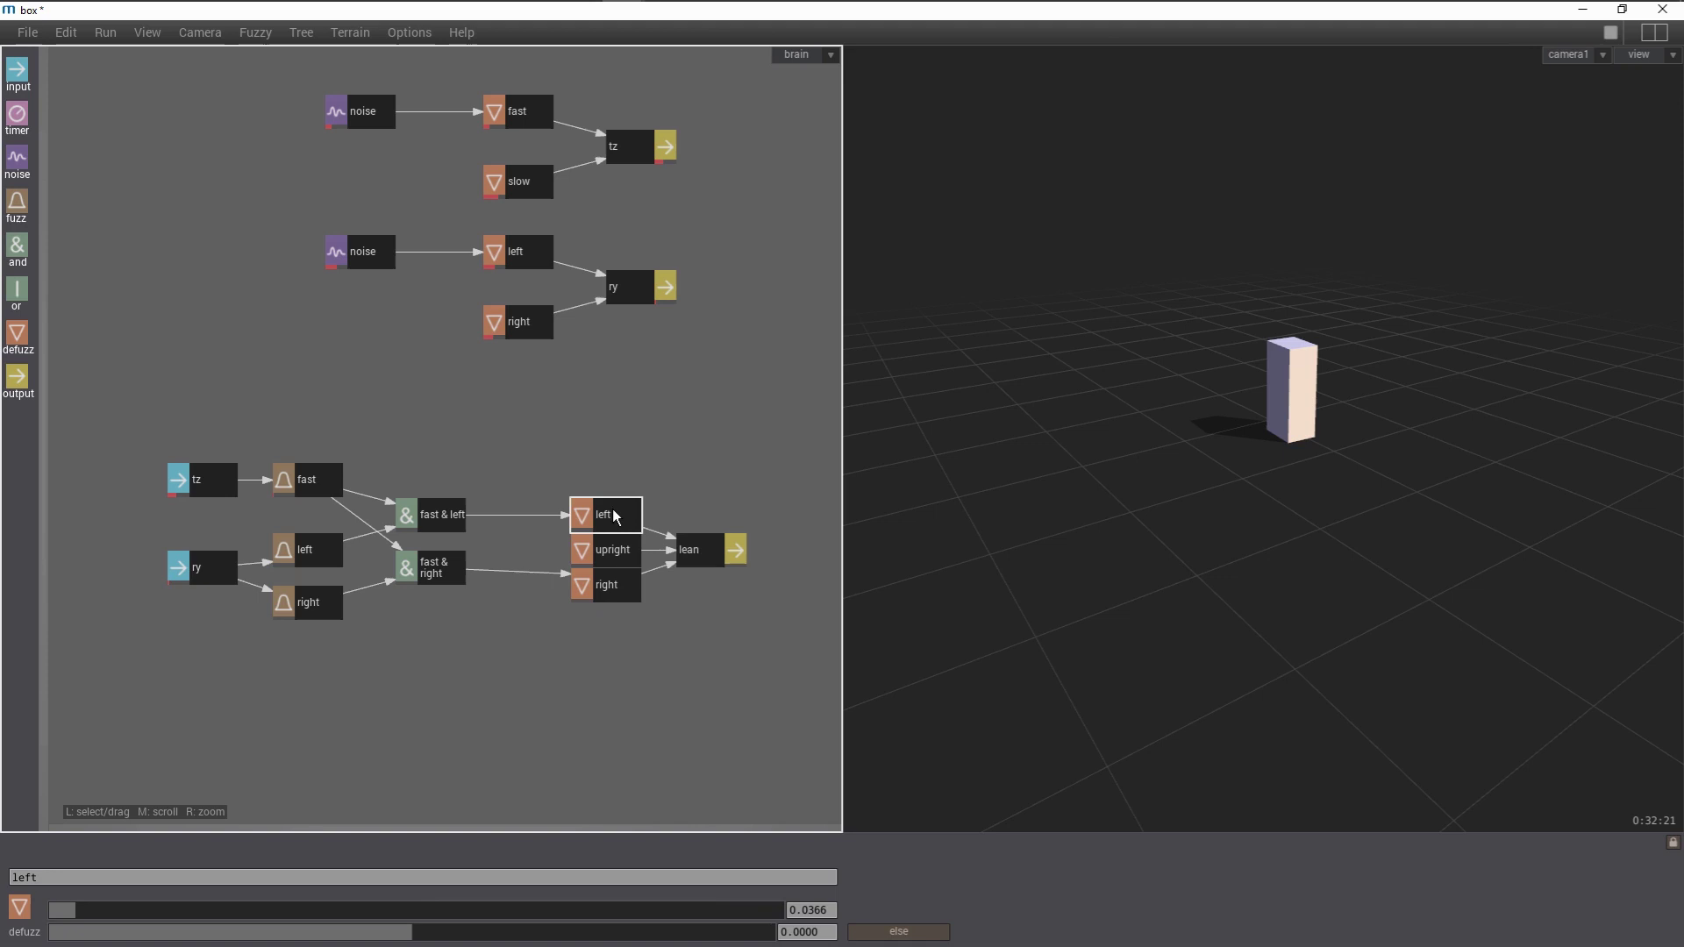
left_click_drag(403, 935, 39, 934)
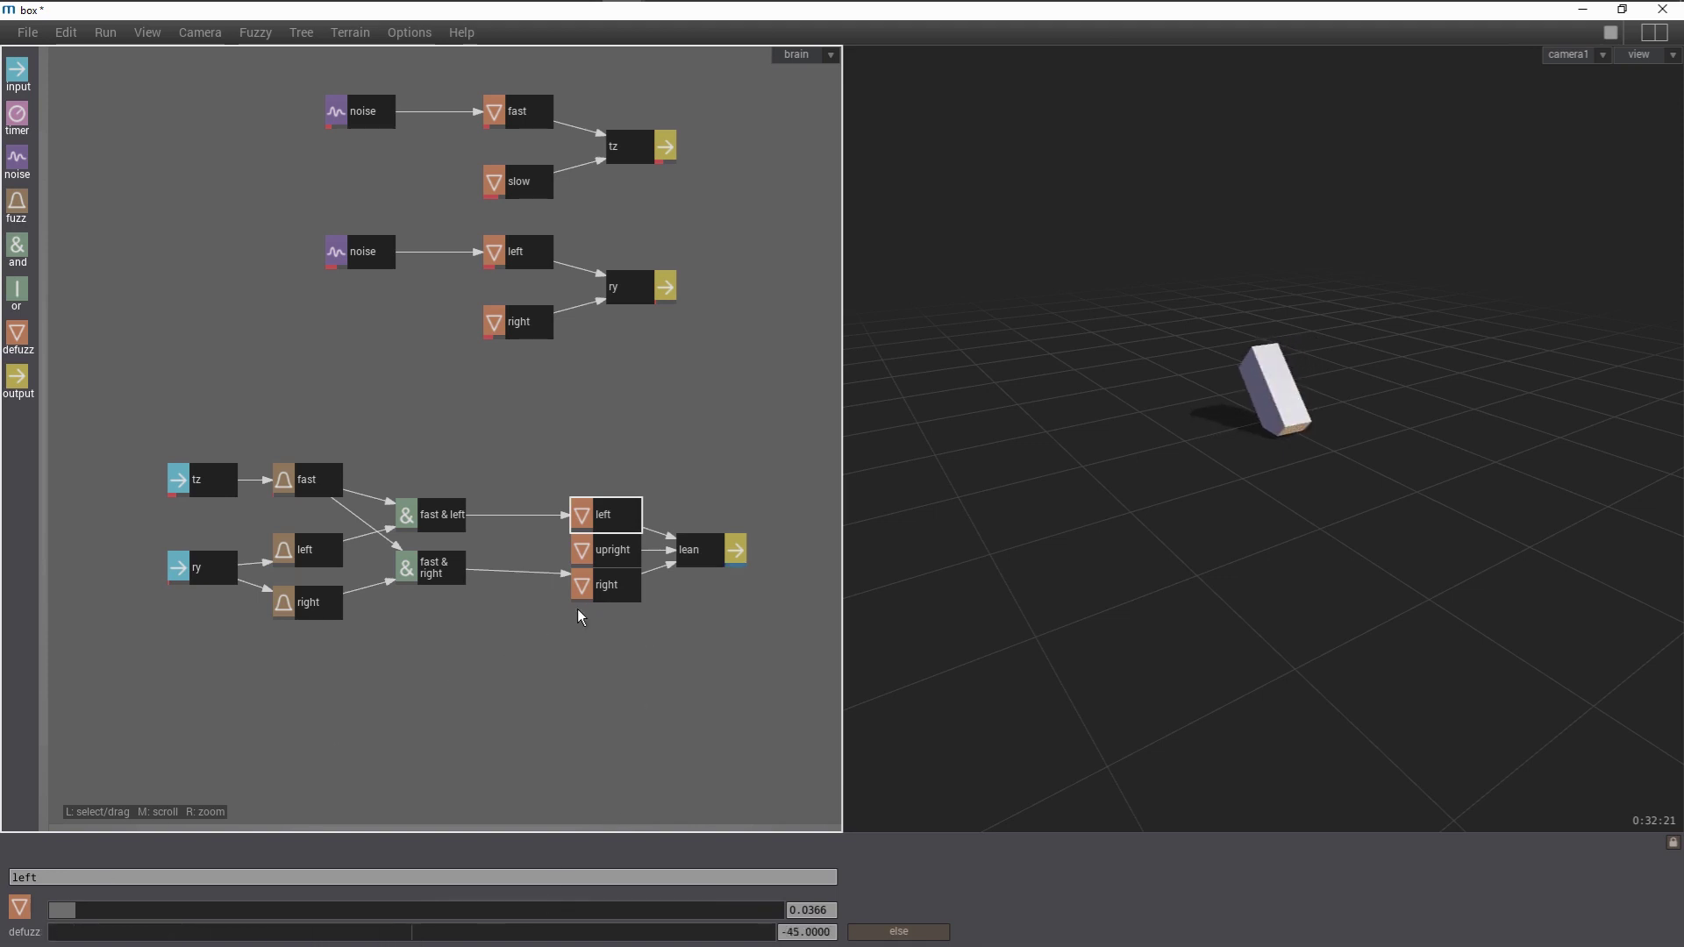
left_click(625, 591)
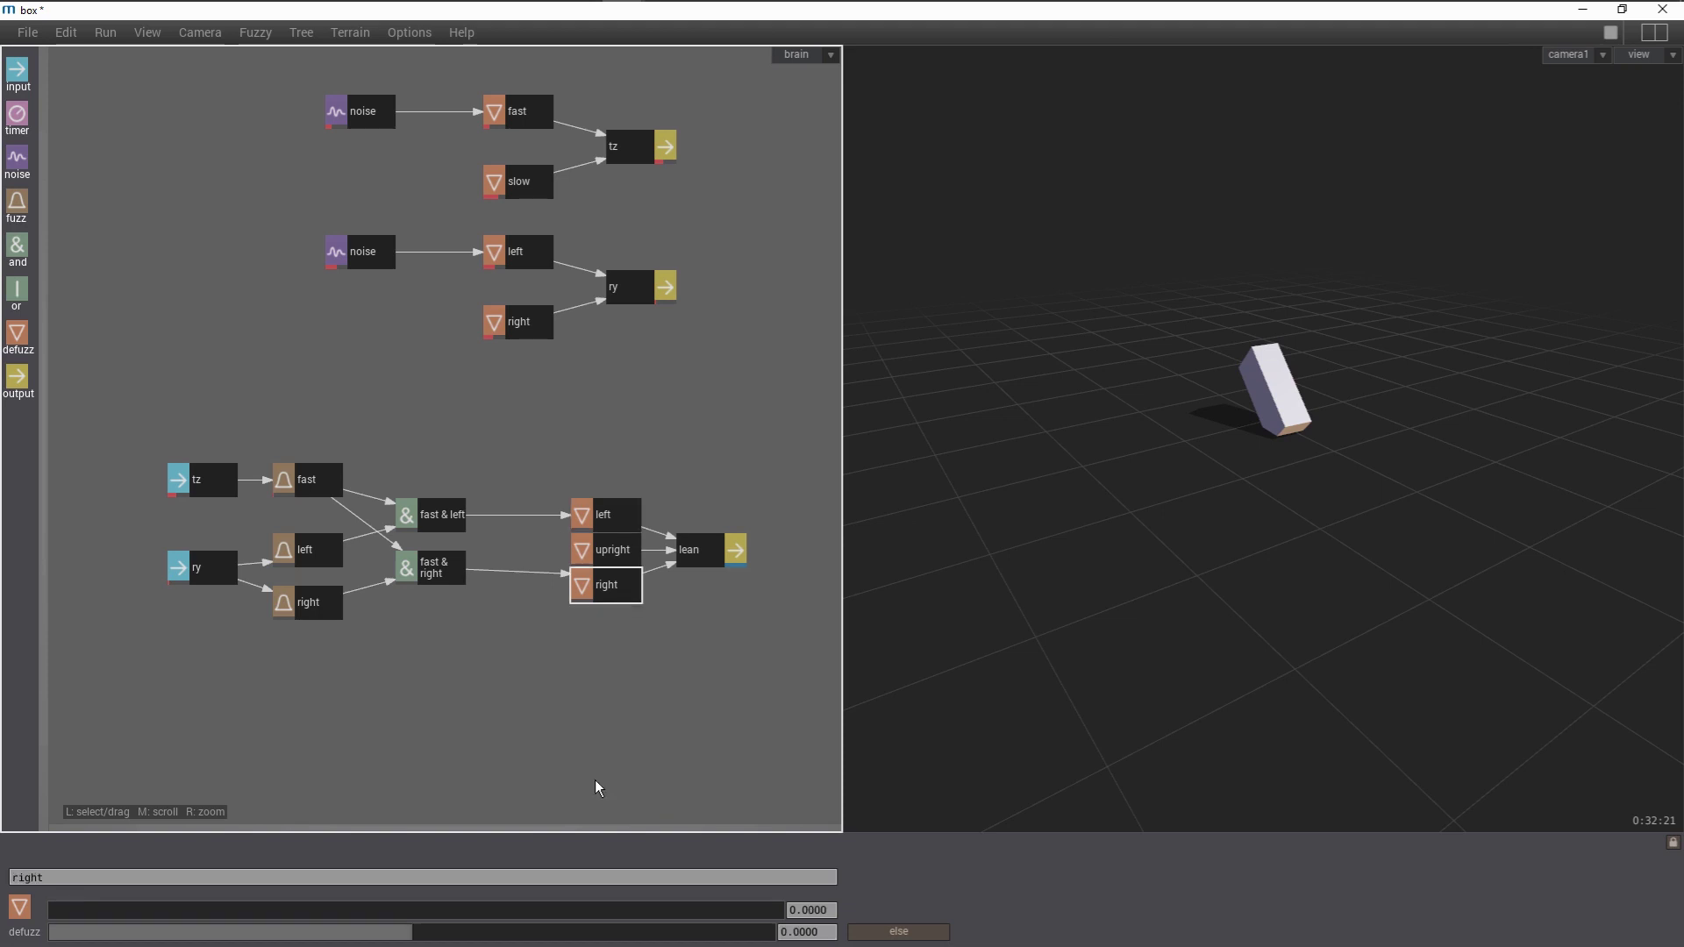
left_click_drag(580, 940, 800, 939)
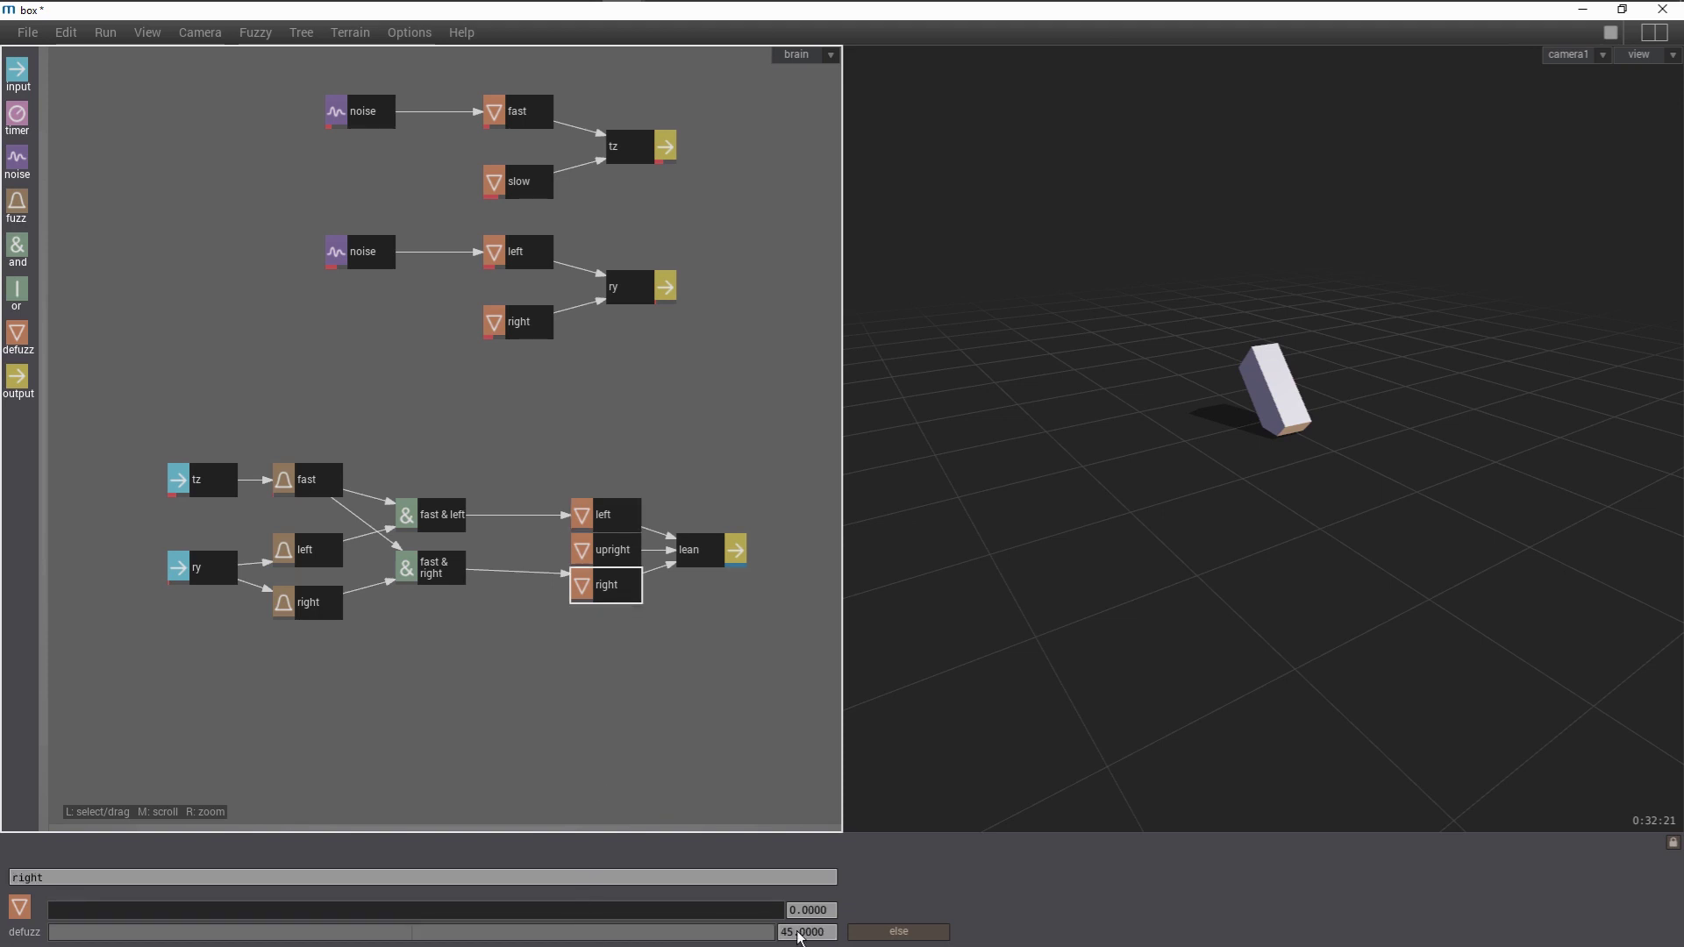
Make the upright defuzz node the else rule of the lean output.
left_click(611, 550)
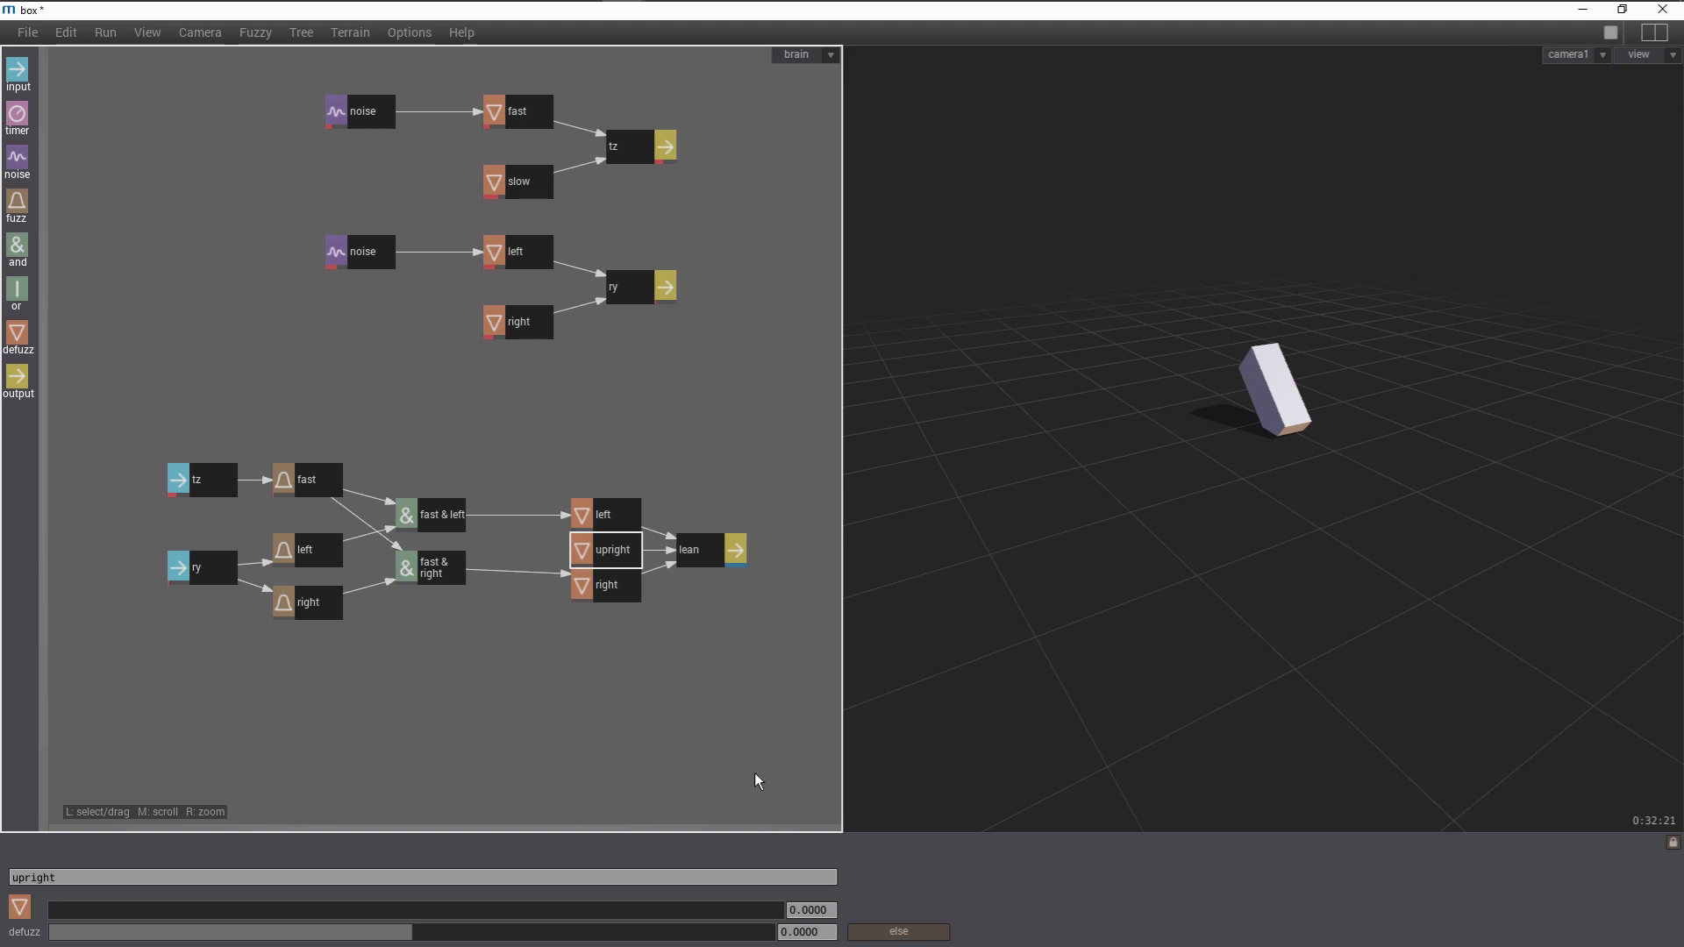
left_click(888, 937)
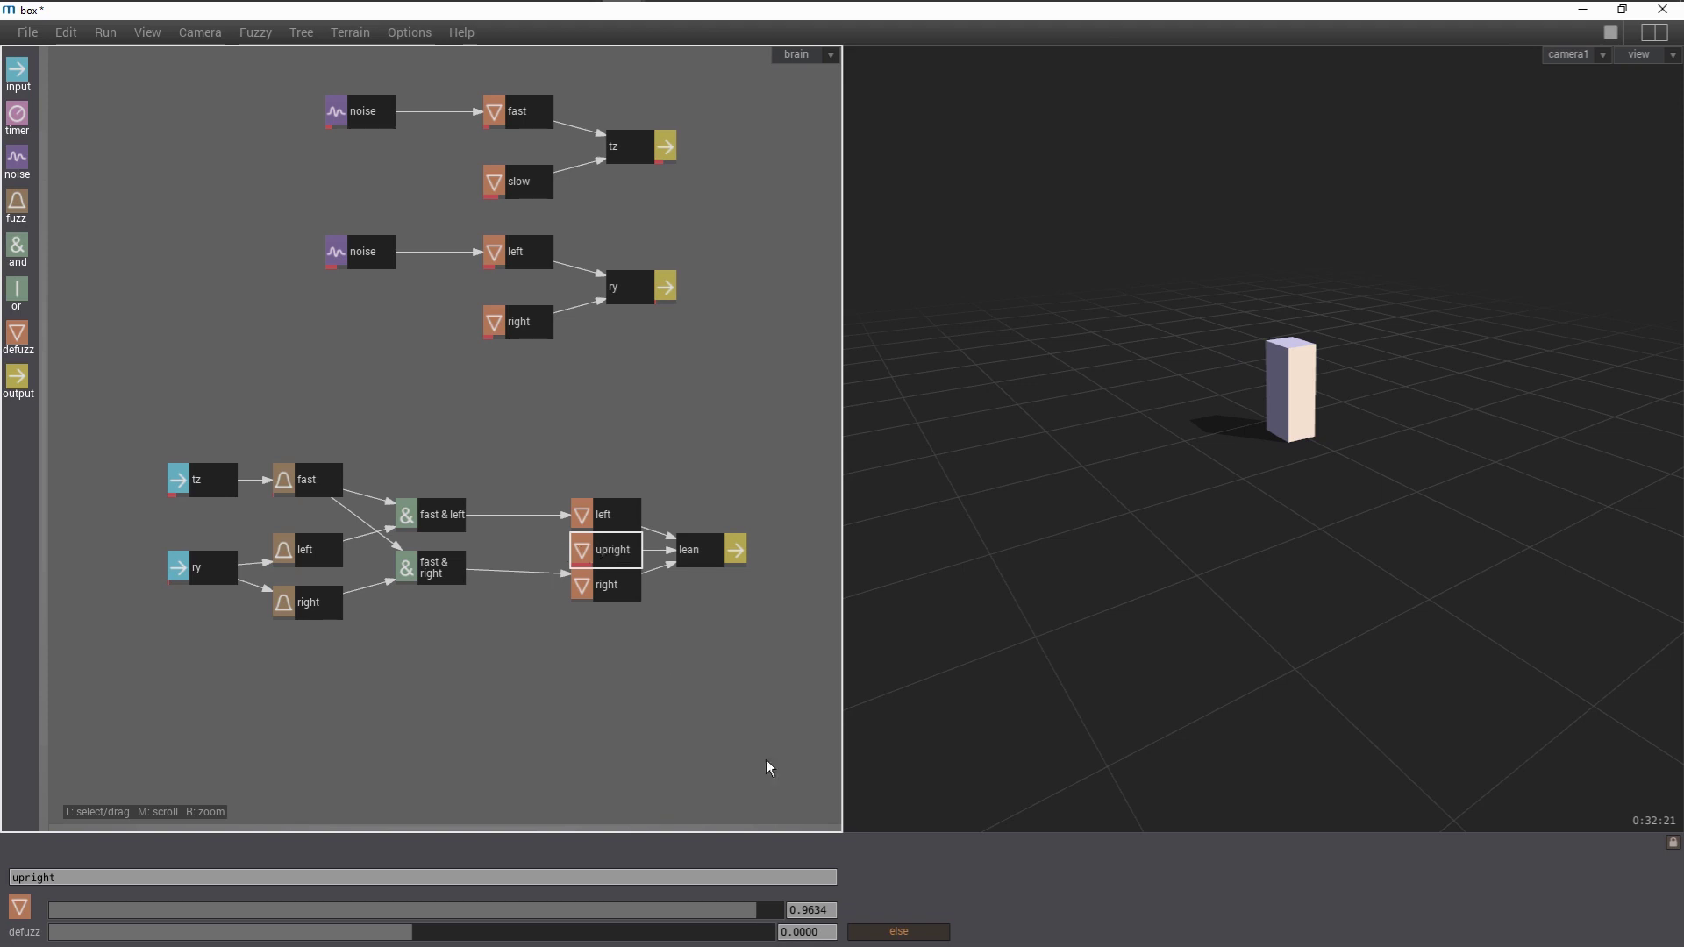
Restart and run the simulation, and examine the left fuzz node's membership curve as the box moves.
key("ctrl+i")
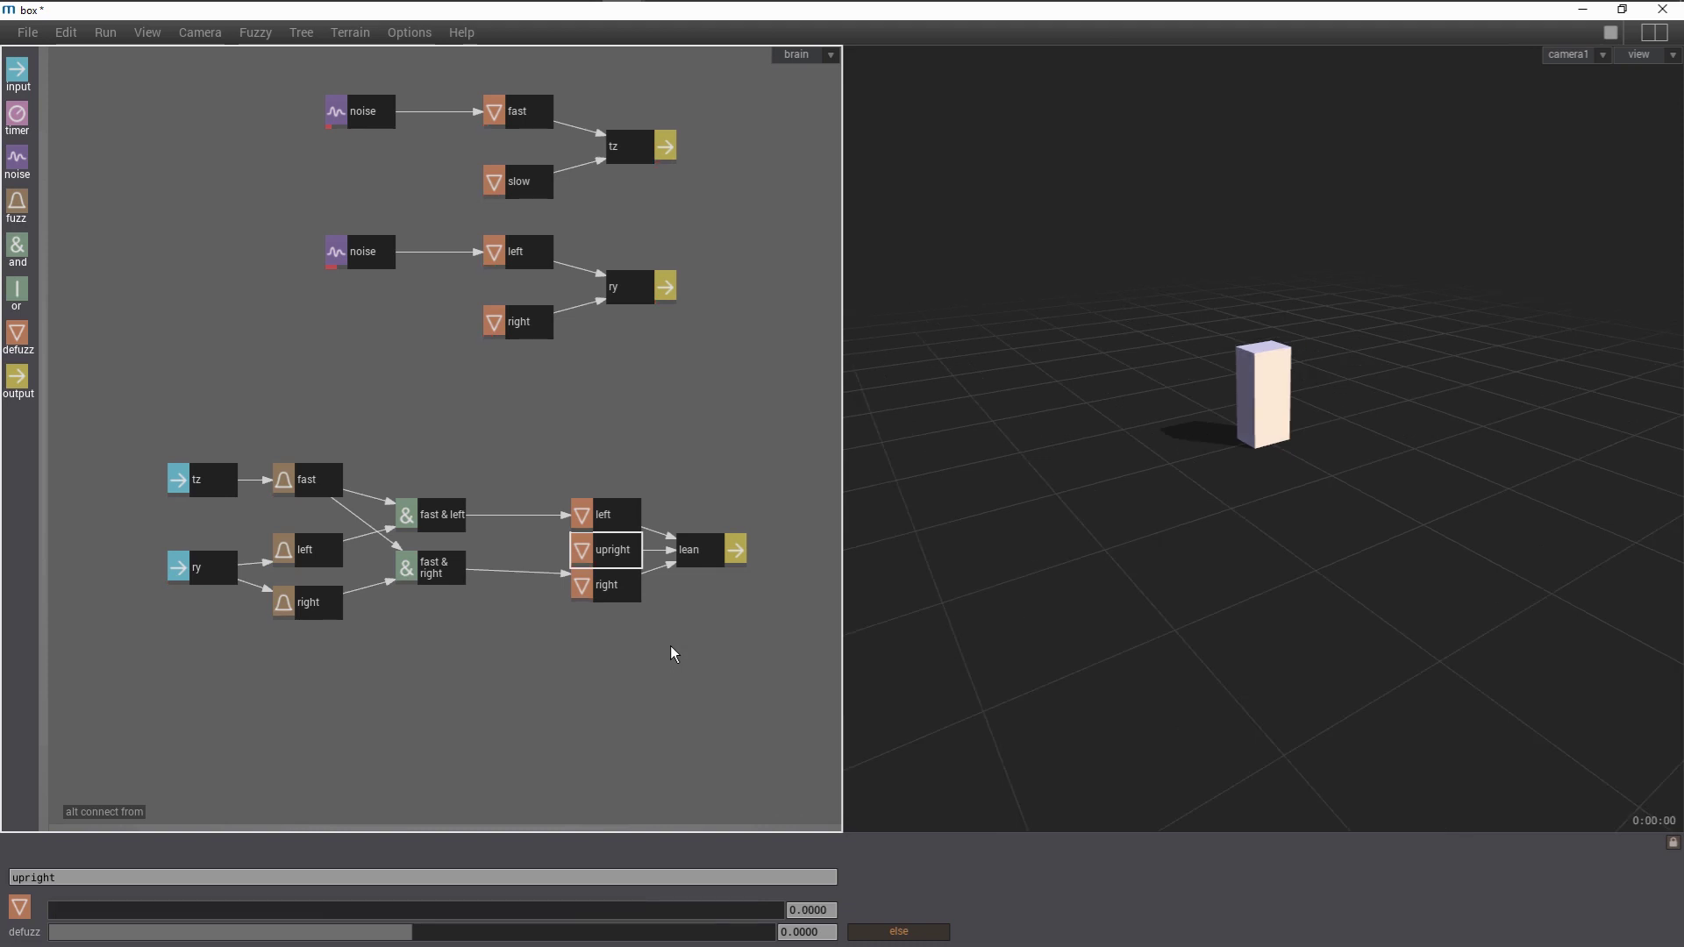
key("space")
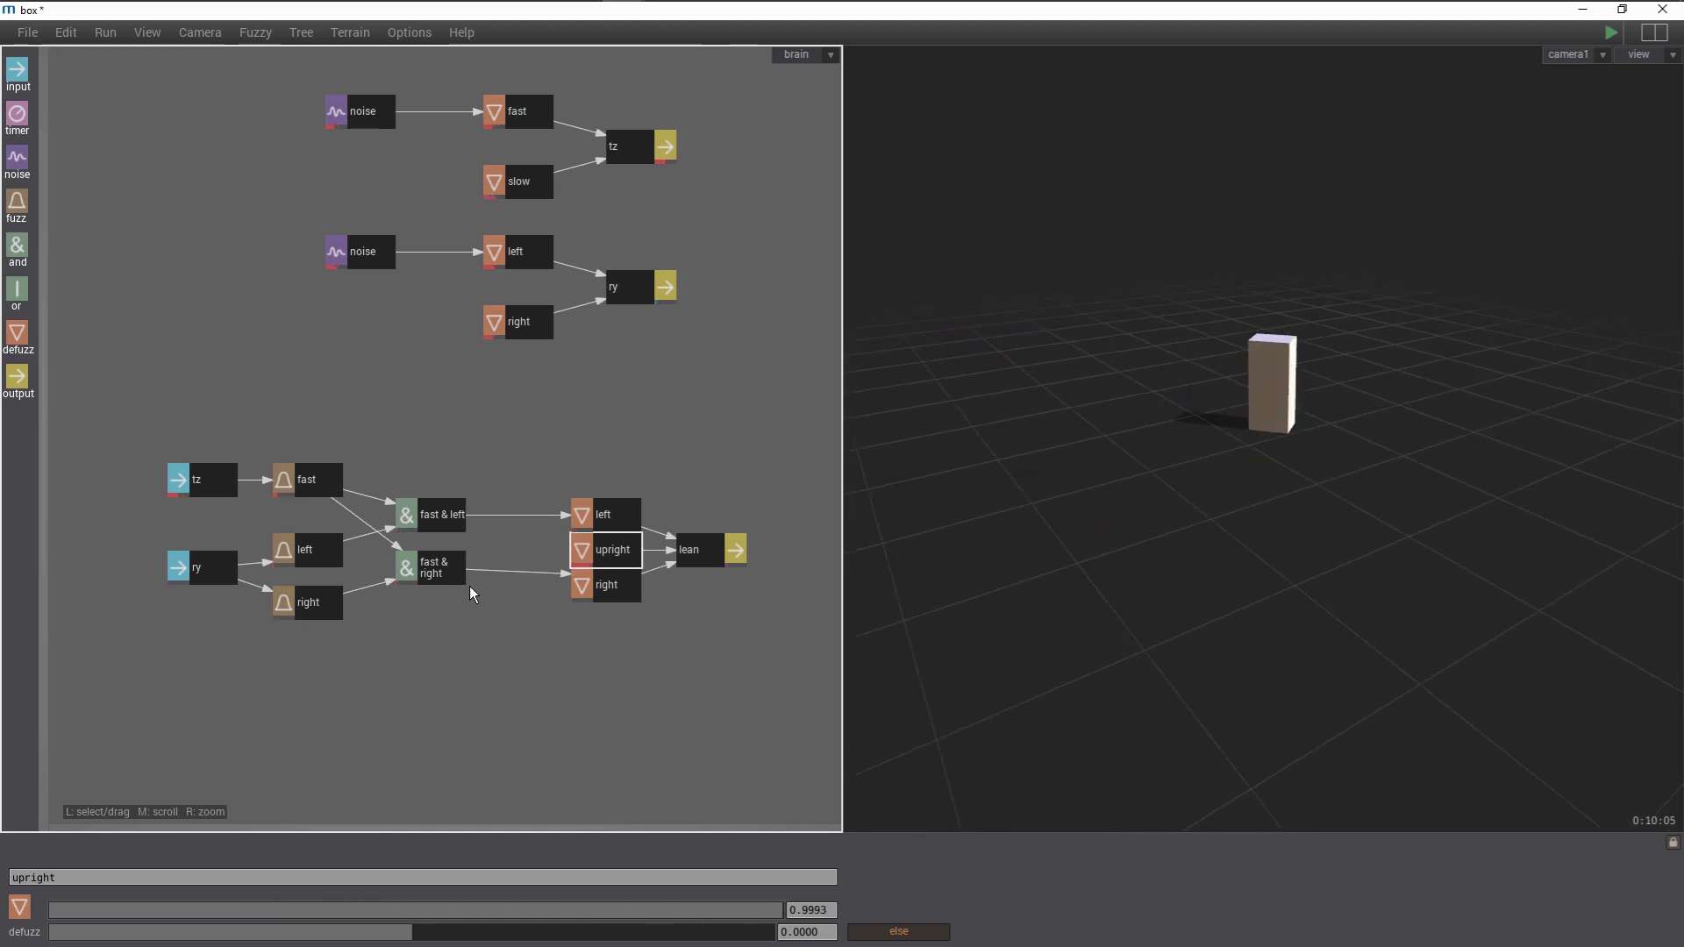
left_click(316, 553)
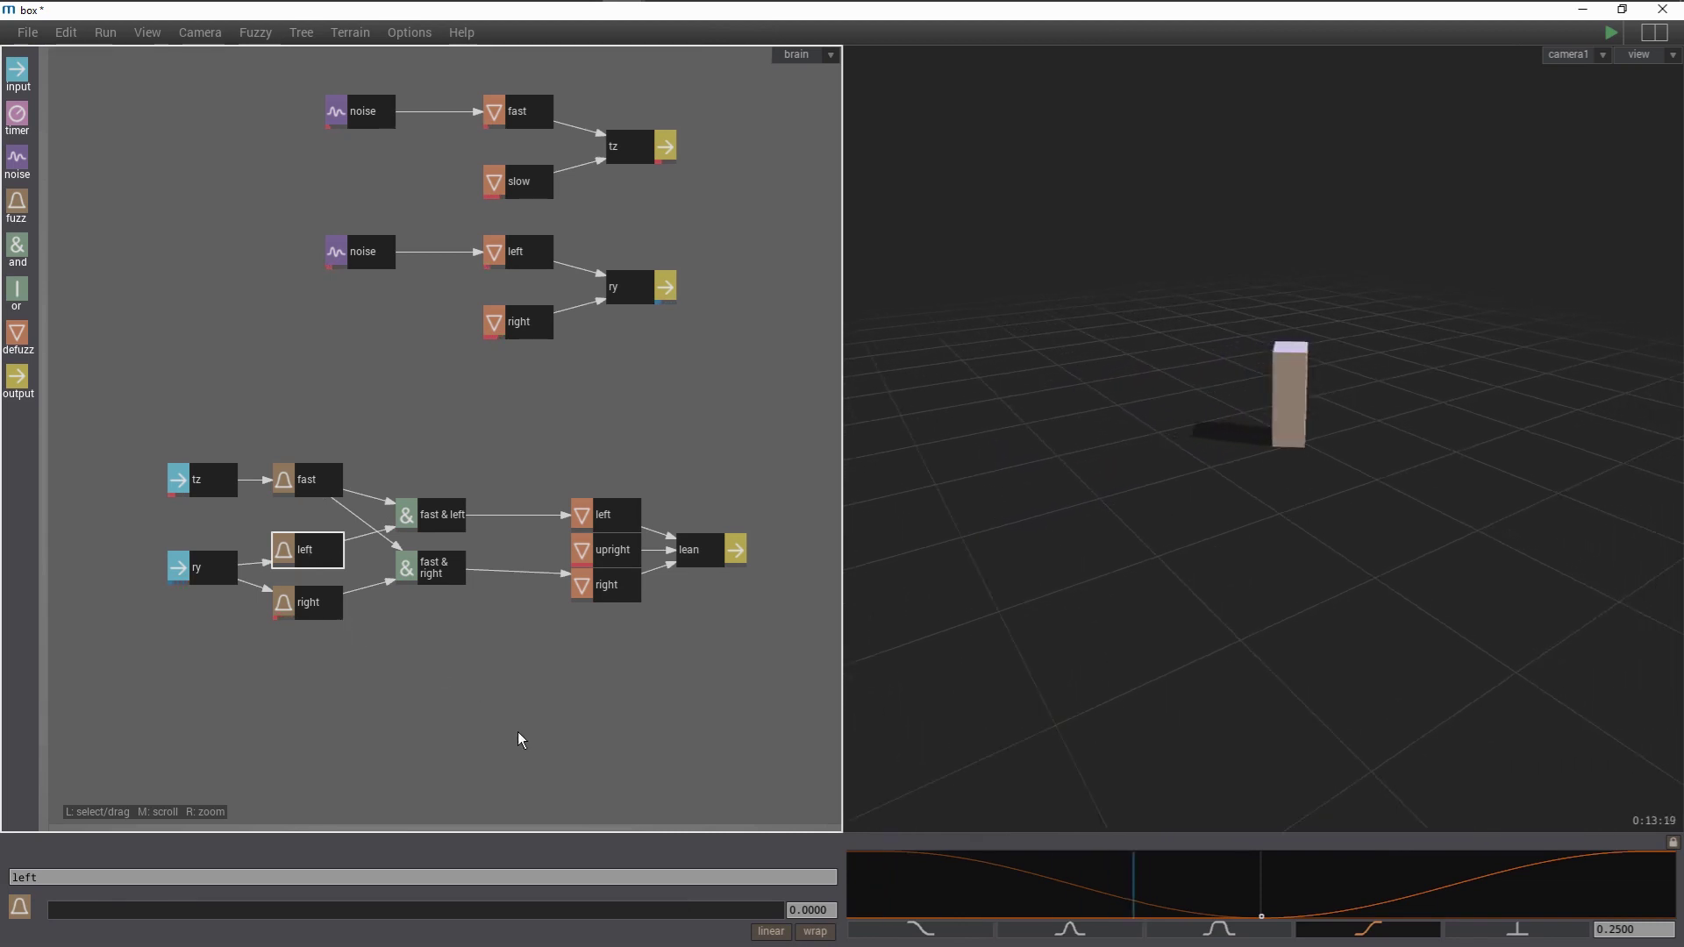
mouse_move(1613, 871)
left_mouse_down()
mouse_move(1447, 899)
mouse_move(1629, 874)
left_mouse_up()
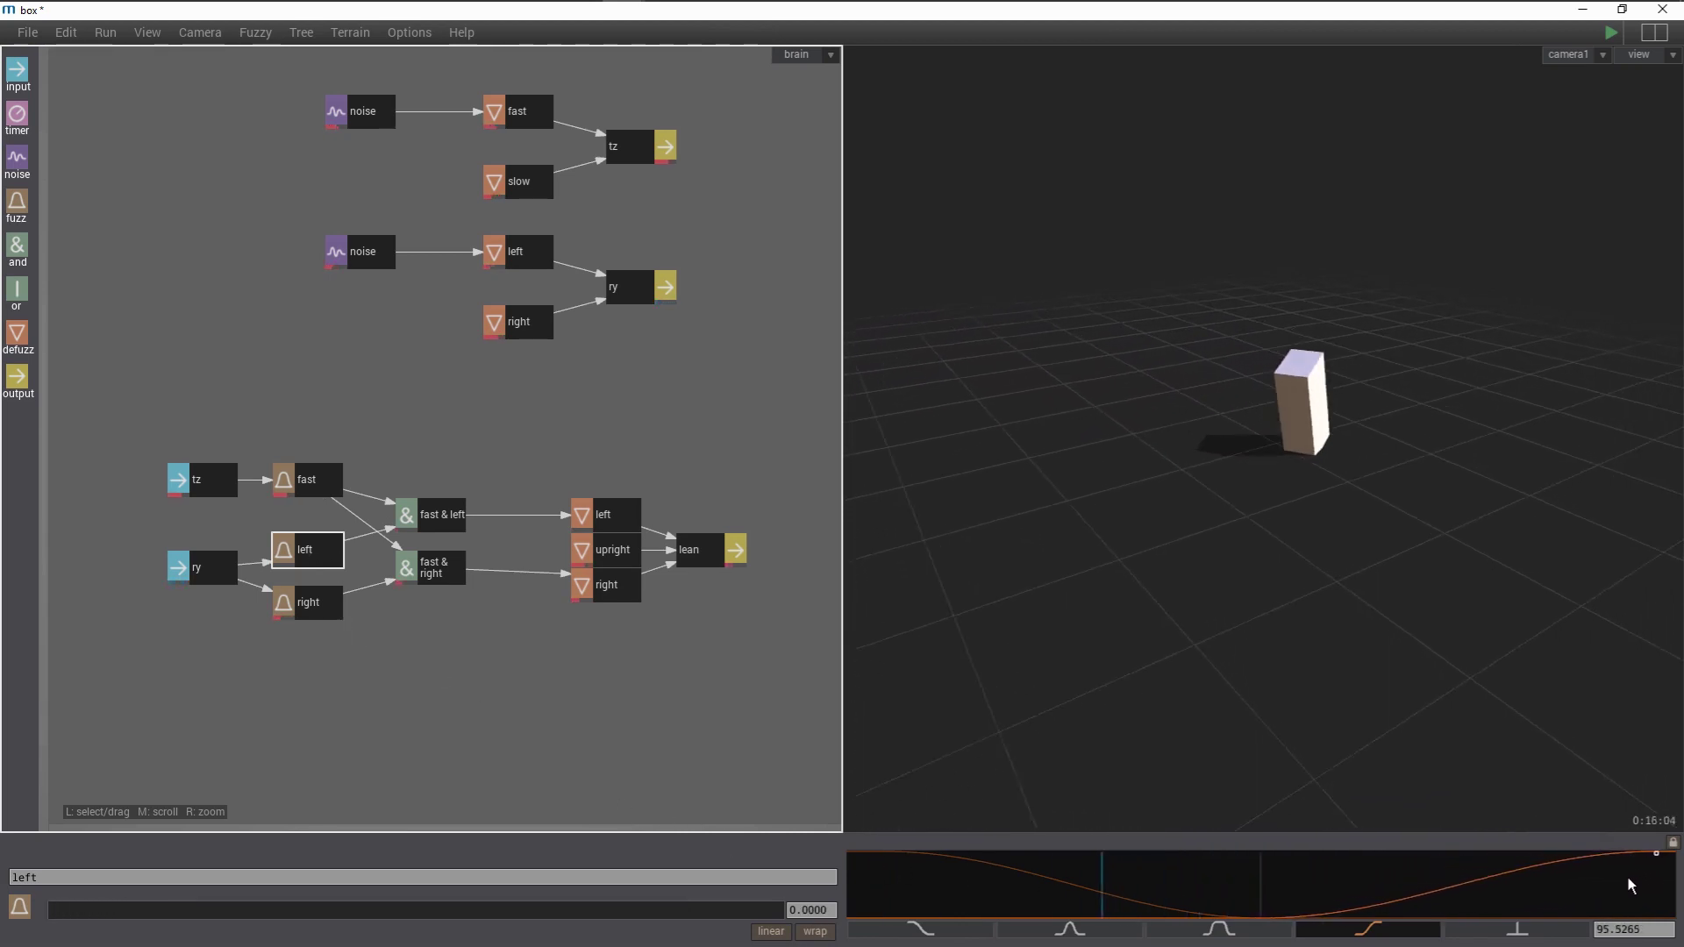
Set the lean's left defuzz value to about -27 and its right defuzz value to about 31.1.
left_click(628, 512)
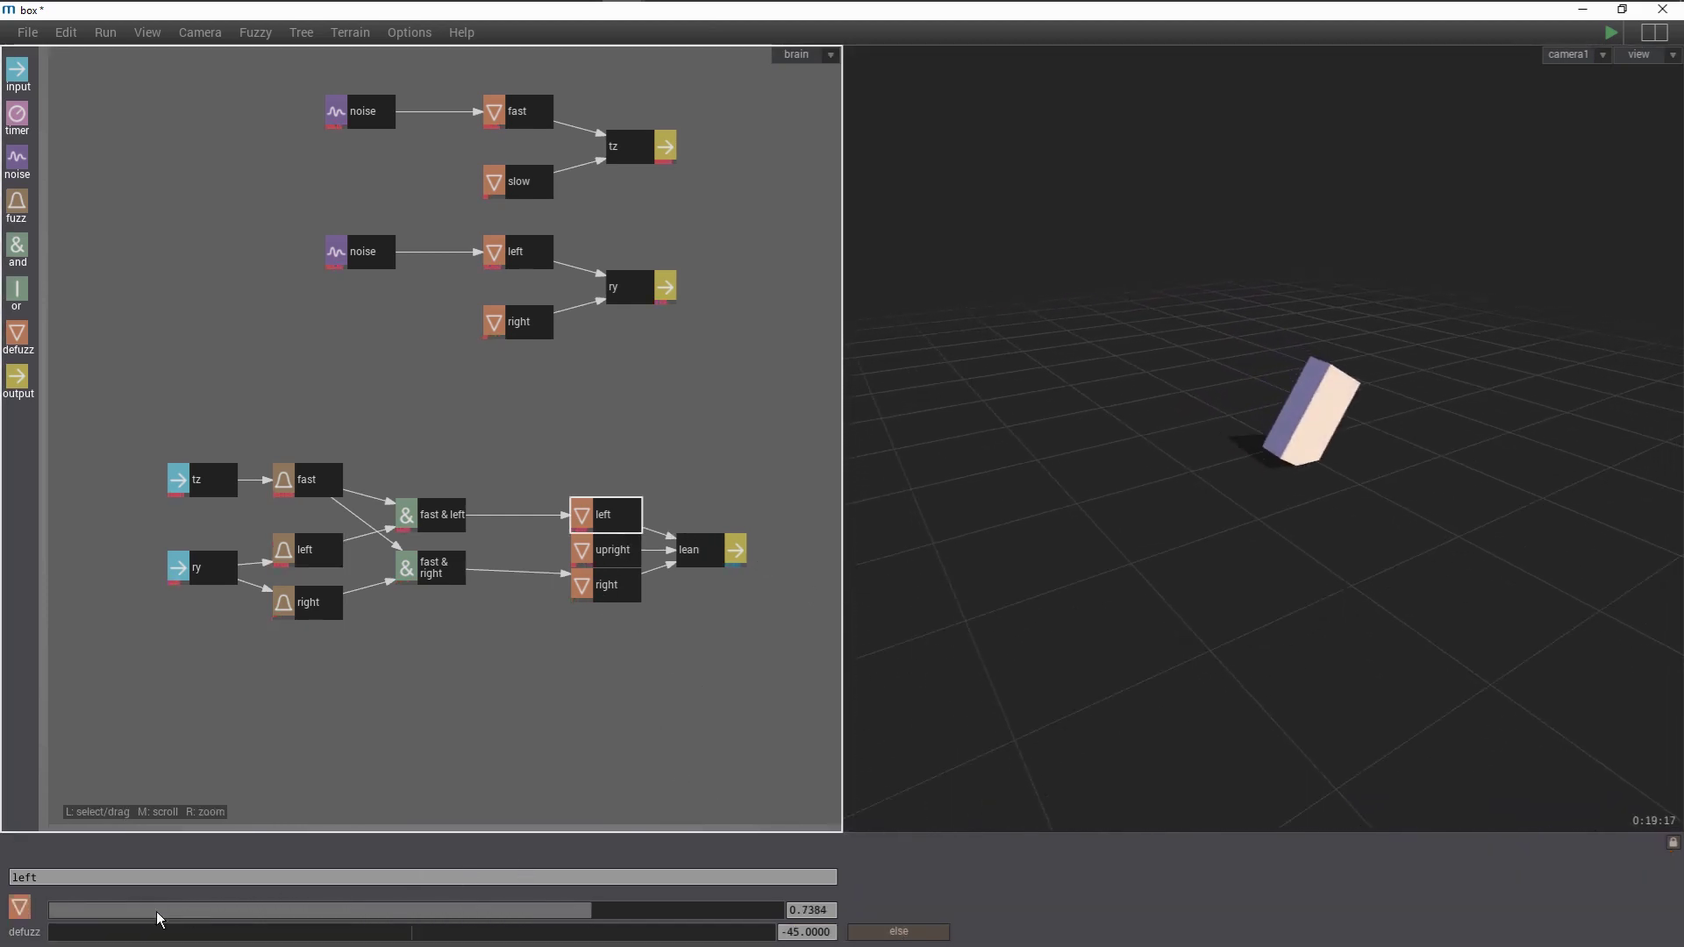
left_click_drag(96, 935, 197, 939)
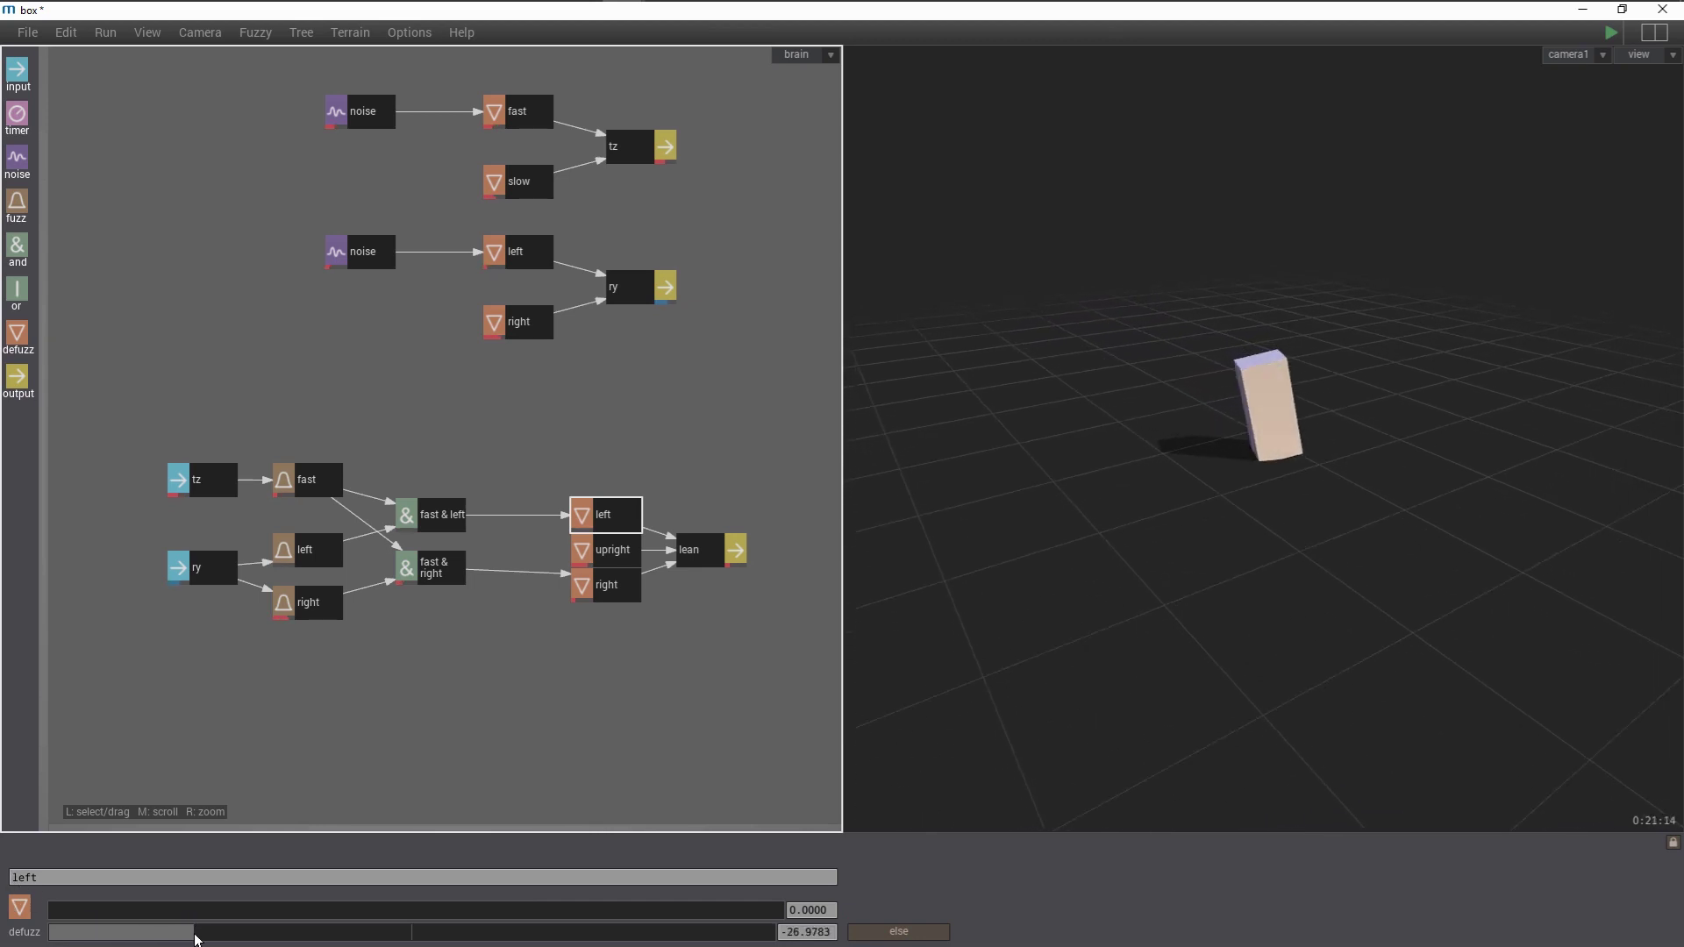
left_click(613, 591)
left_click_drag(772, 935, 664, 937)
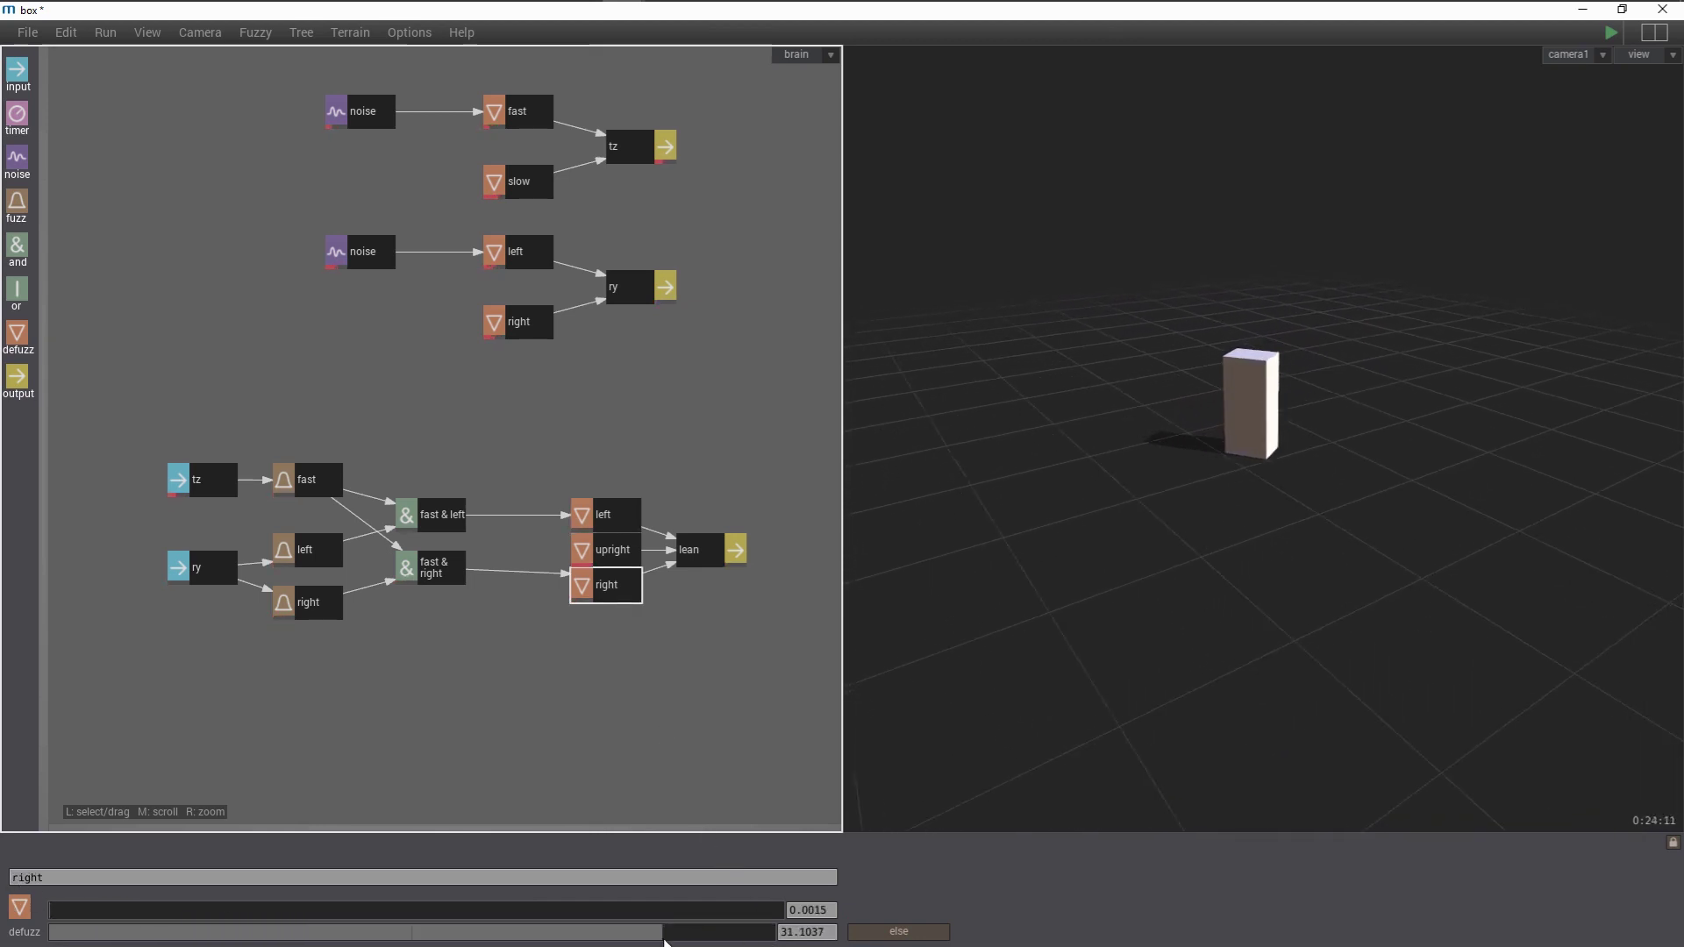